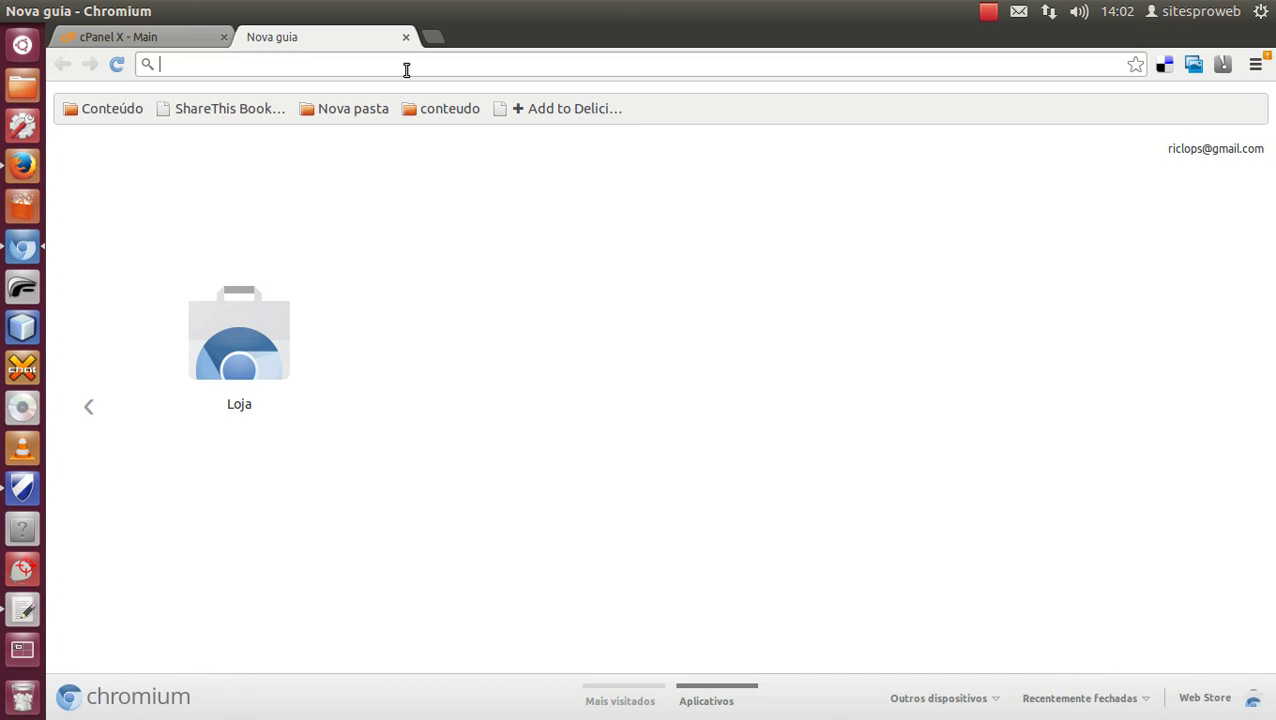
# Step: Go to br.wordpress.org and download the WordPress 3.8 pt_BR zip package
pyautogui.write('br.wor')
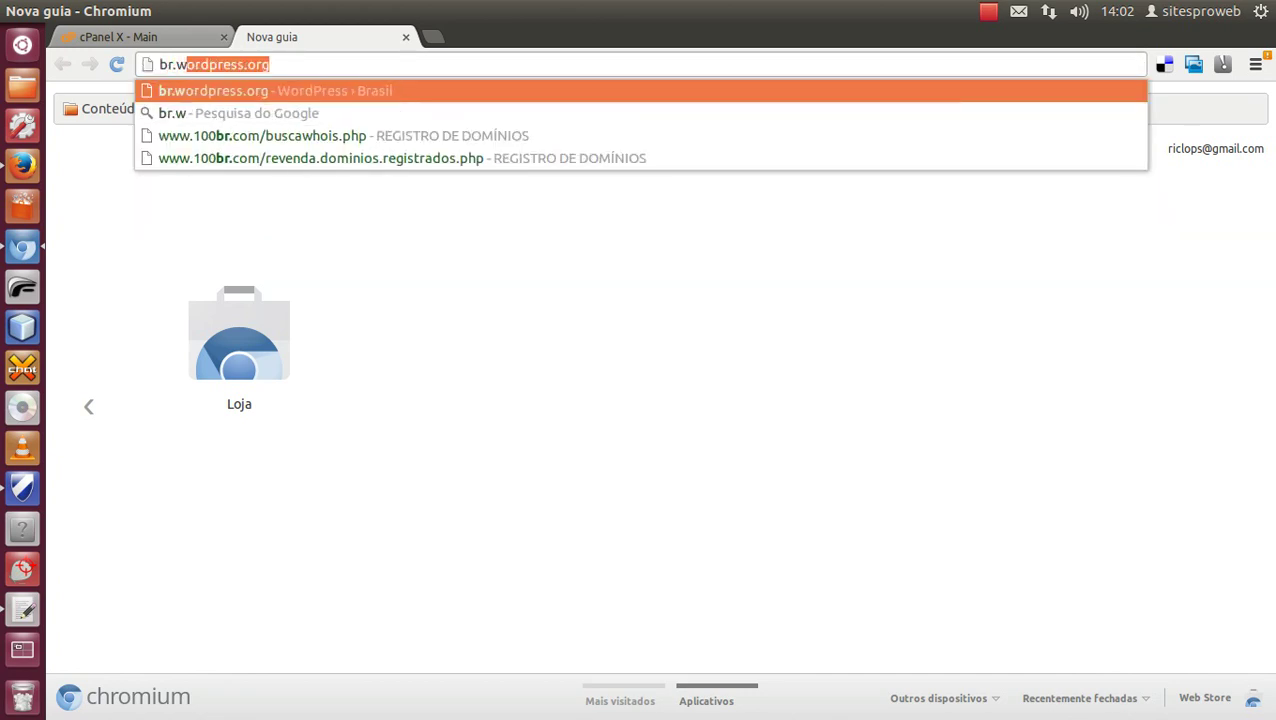
pyautogui.write('dpress.o')
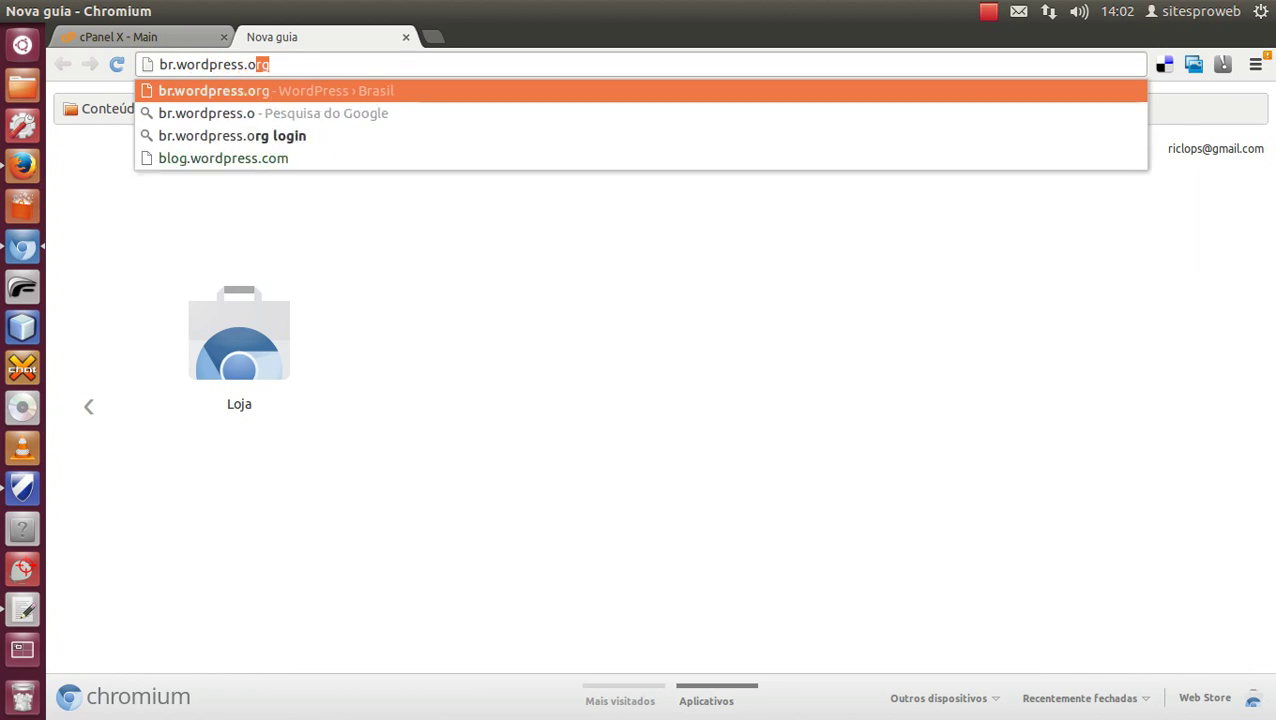
pyautogui.press('Delete')
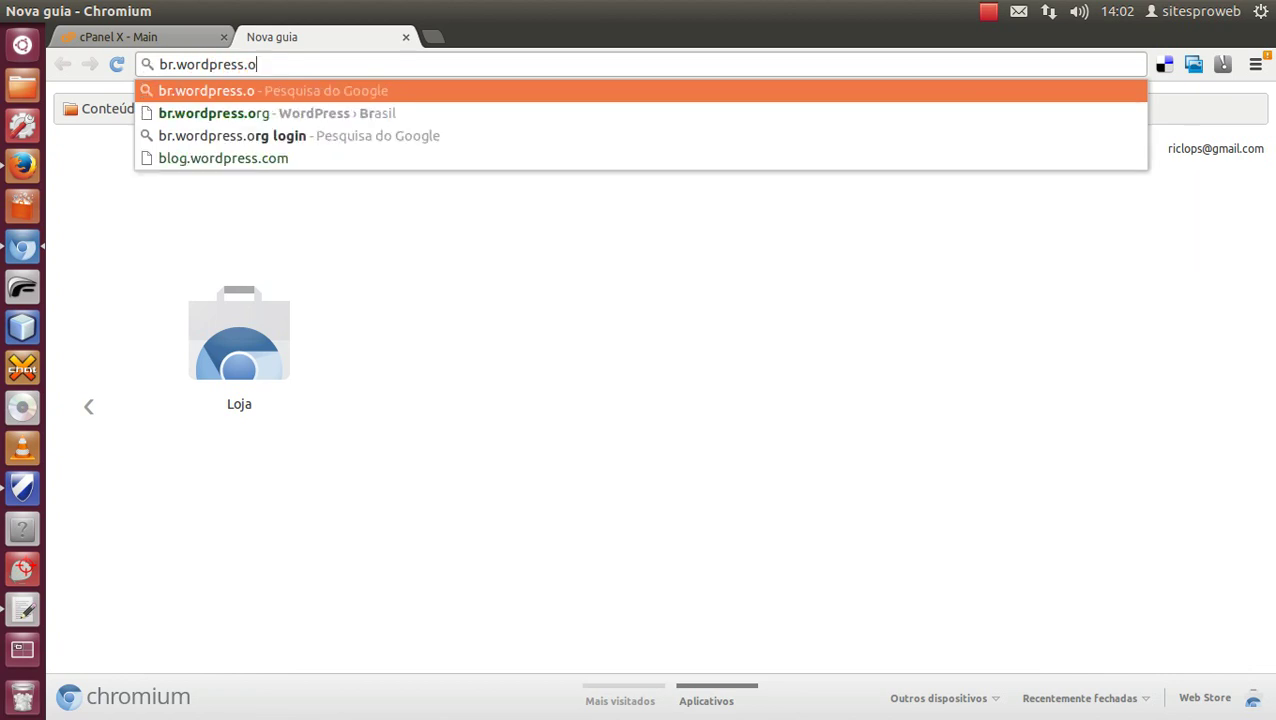
pyautogui.write('rg')
pyautogui.press('Return')
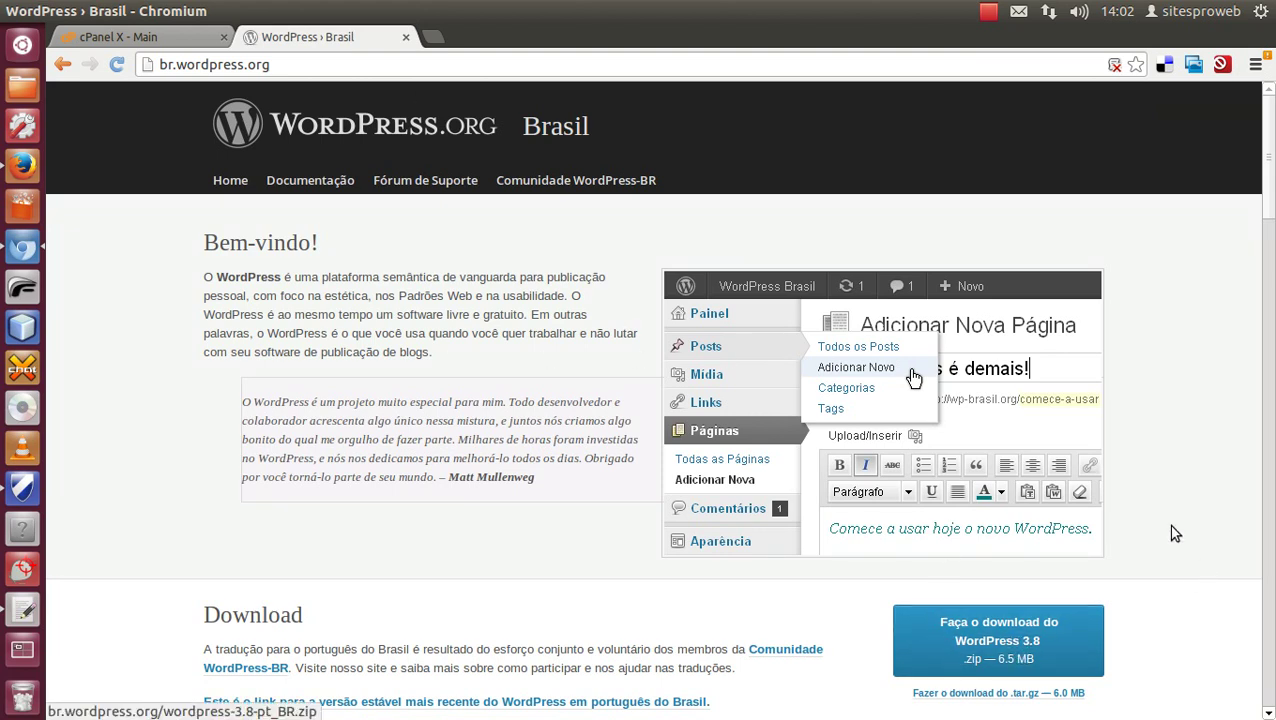
pyautogui.scroll(-2, 1118, 484)
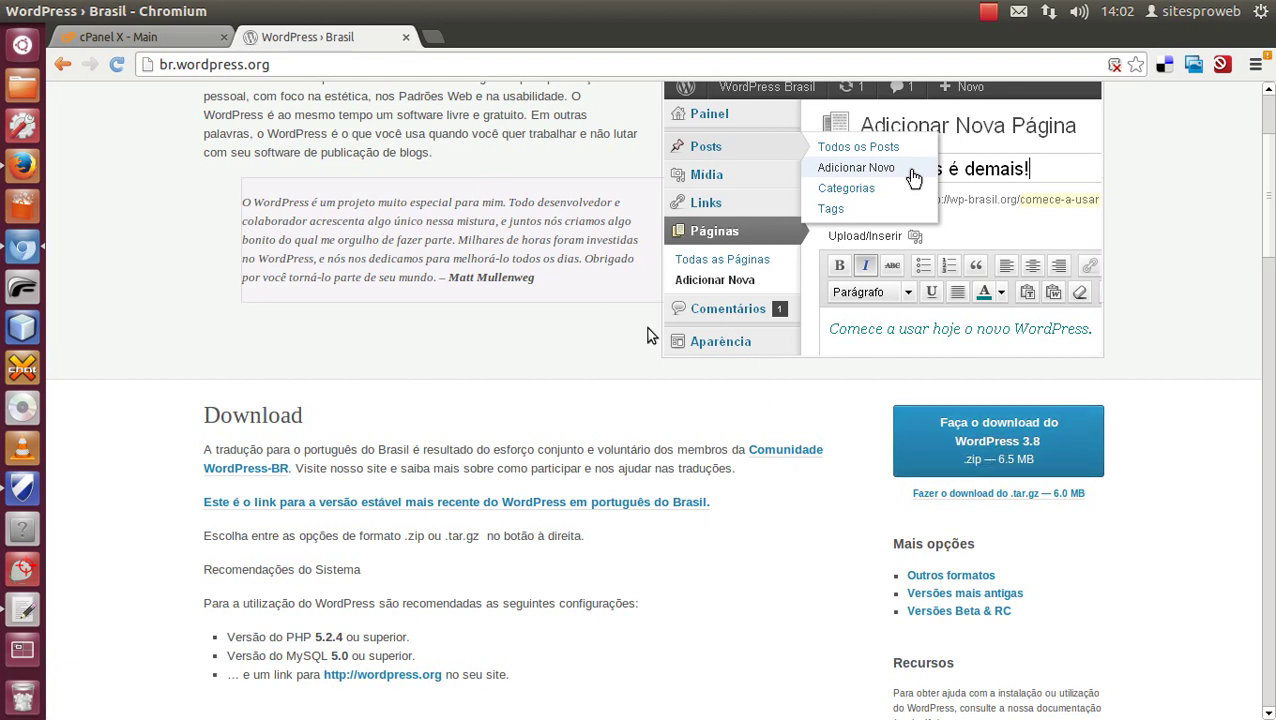
pyautogui.click(992, 452)
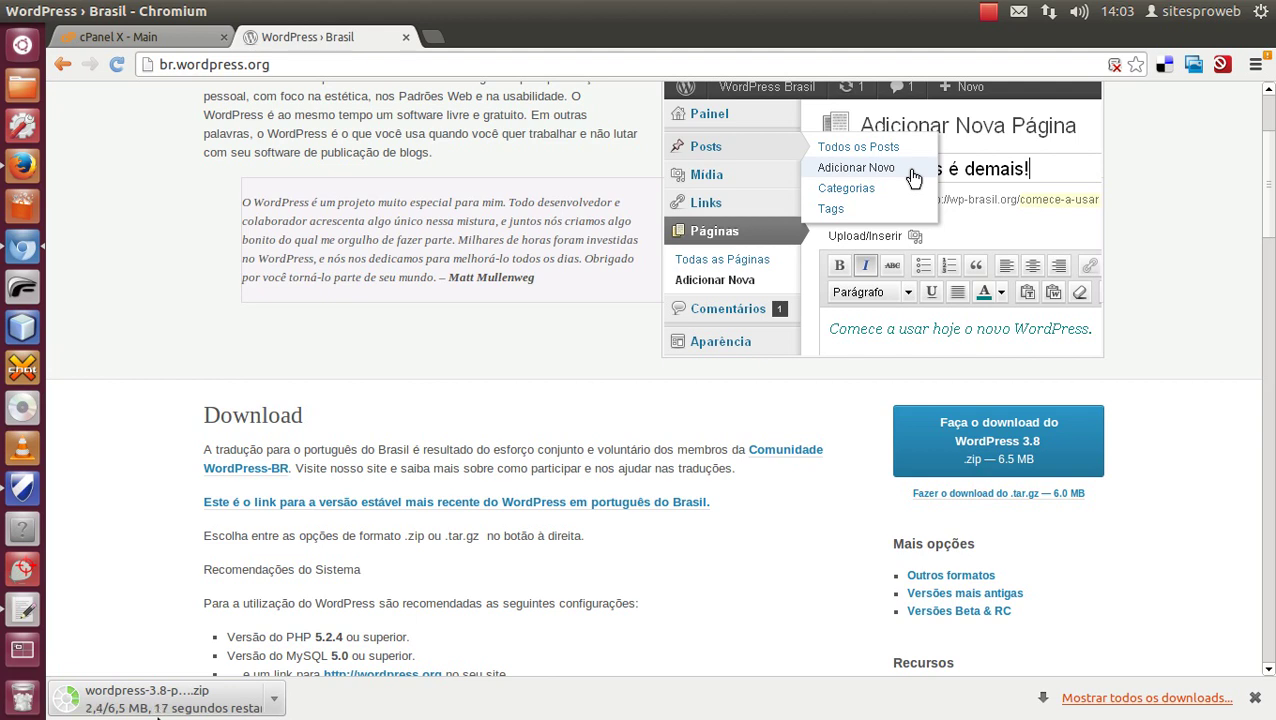
# Step: From the cPanel main page, open the File Manager at the Web Root (public_html/www)
pyautogui.click(170, 40)
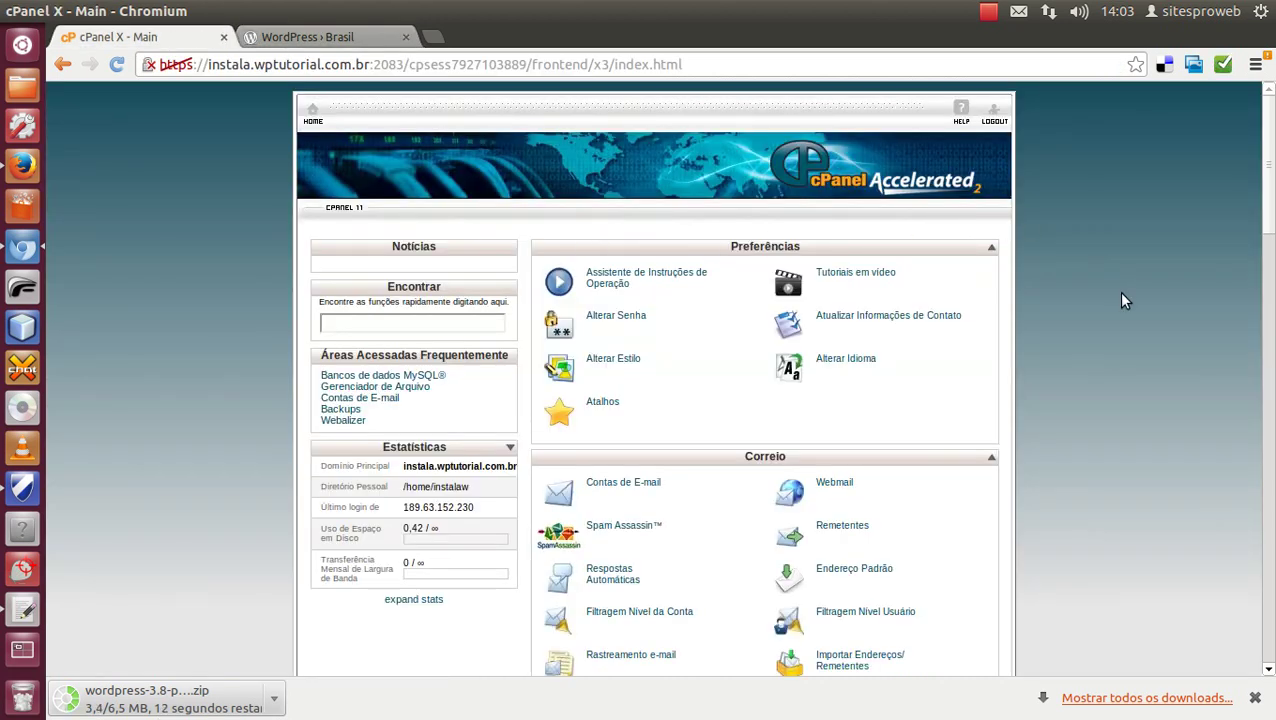
pyautogui.scroll(-5, 1108, 298)
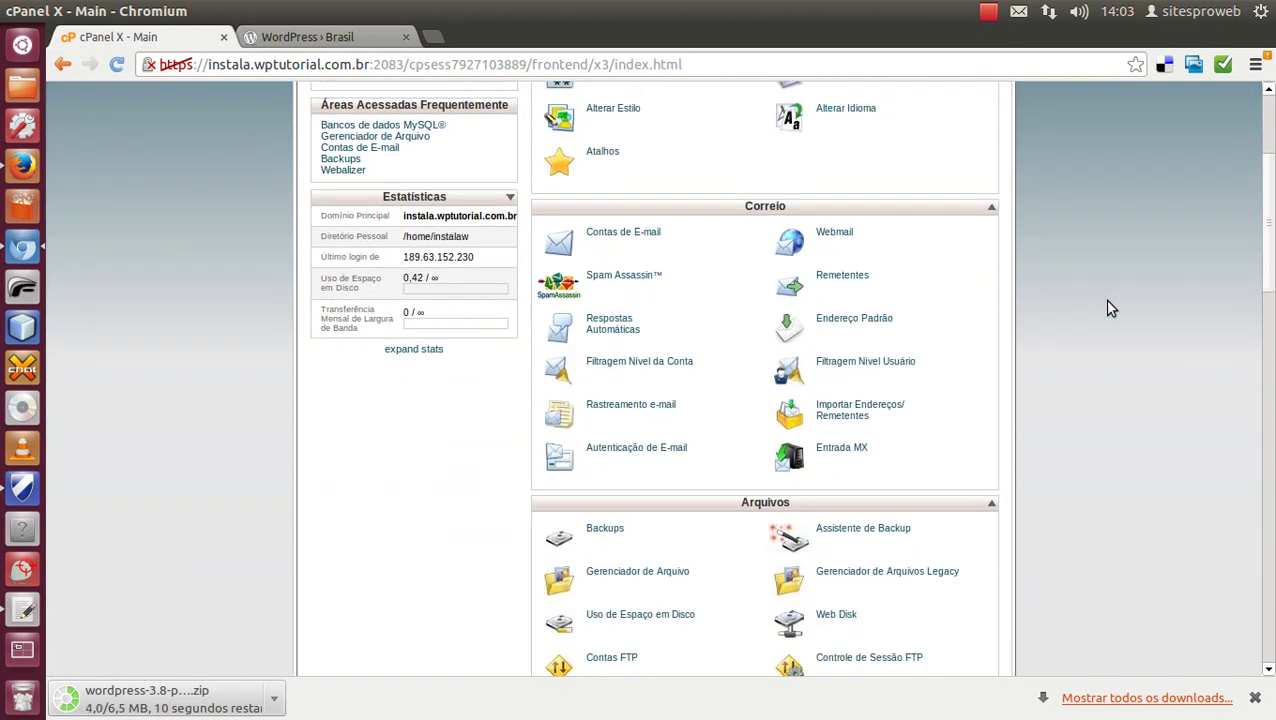
pyautogui.scroll(-3, 1108, 308)
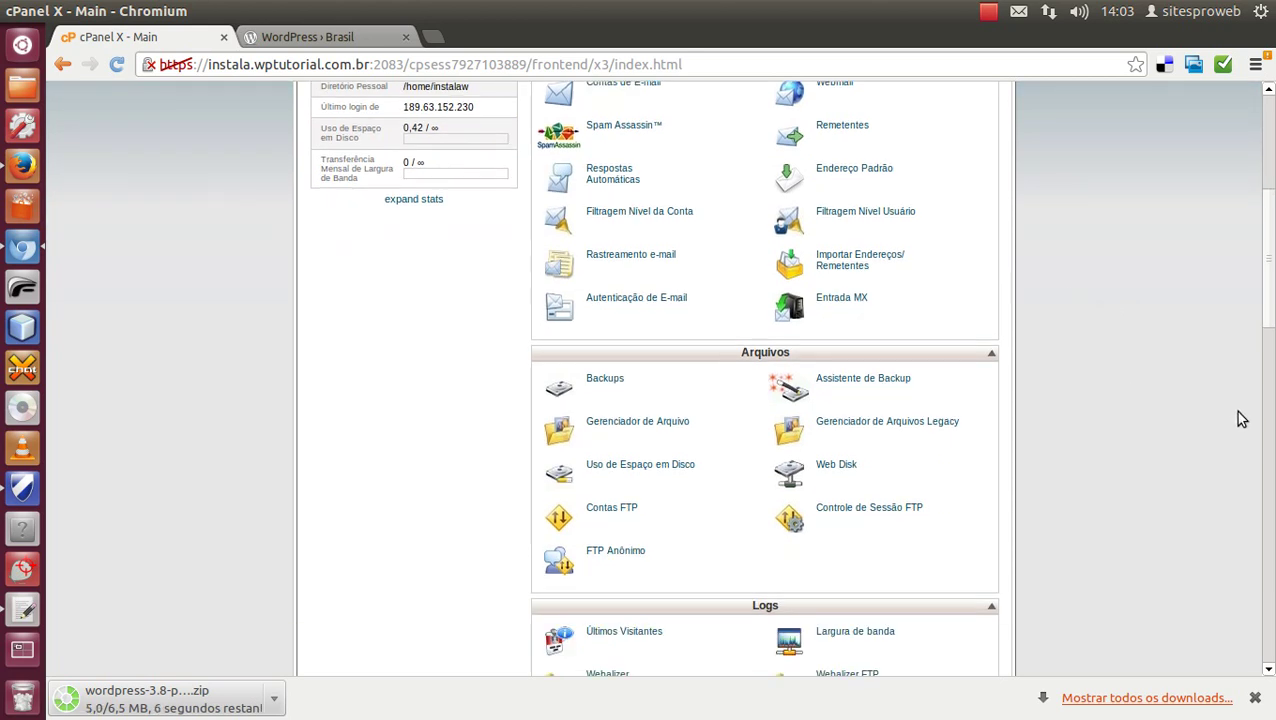
pyautogui.click(622, 427)
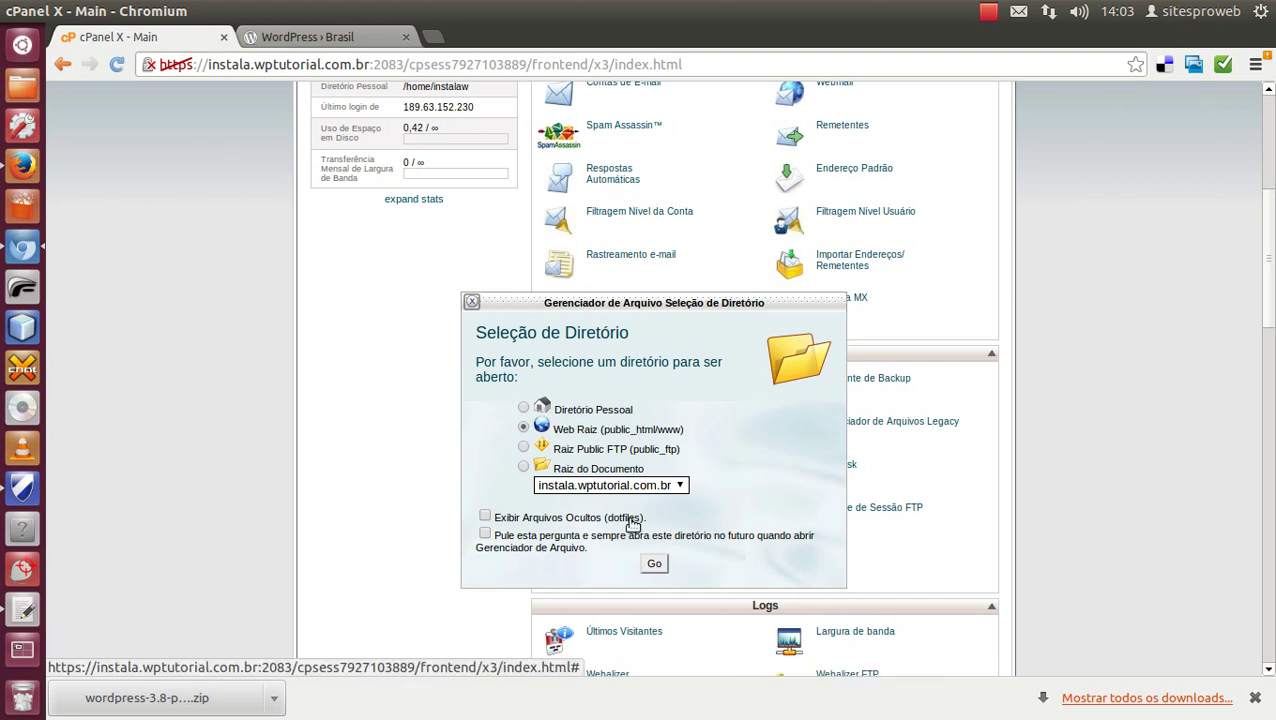
pyautogui.click(654, 566)
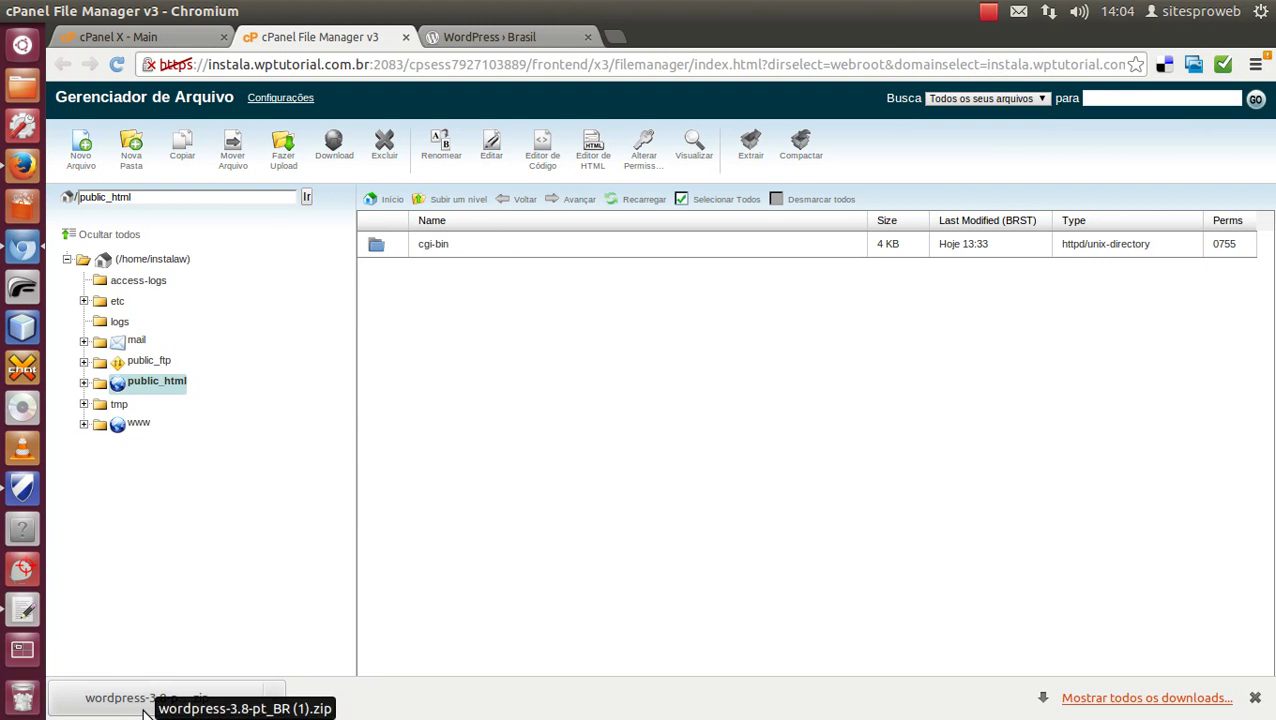
# Step: Upload wordpress-3.8-pt_BR.zip from the Downloads folder into public_html
pyautogui.click(284, 160)
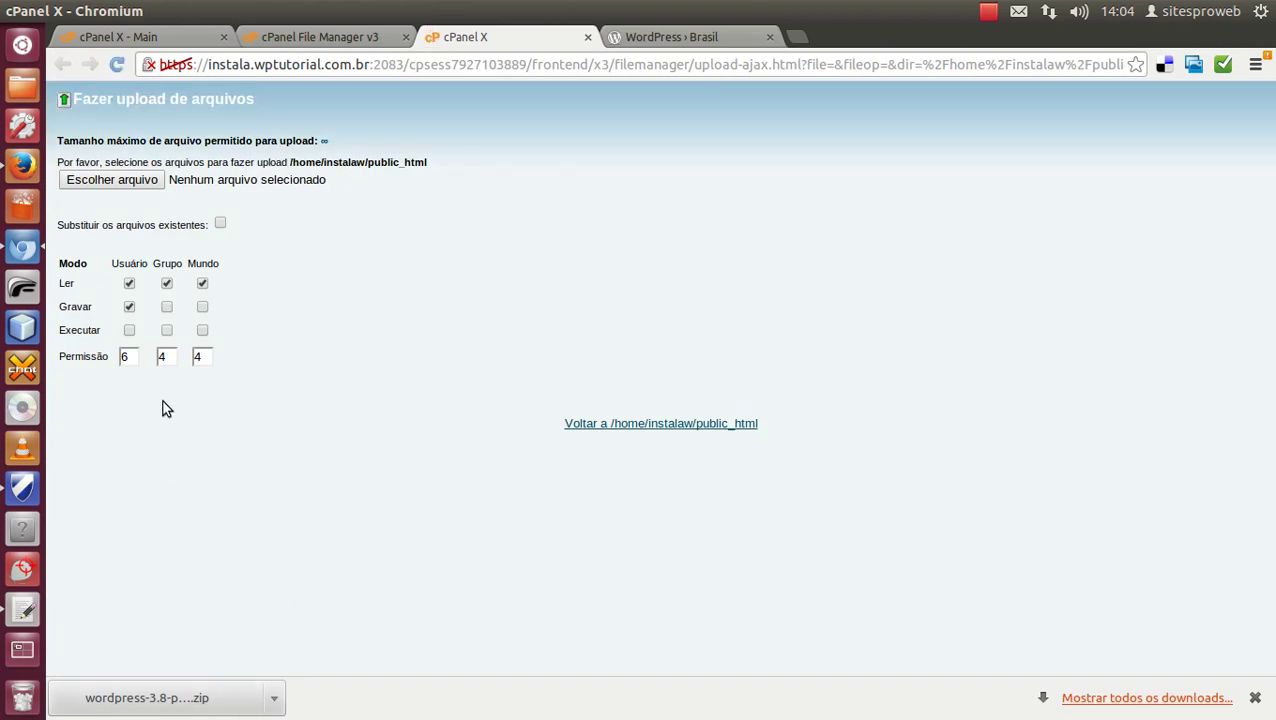
pyautogui.click(131, 185)
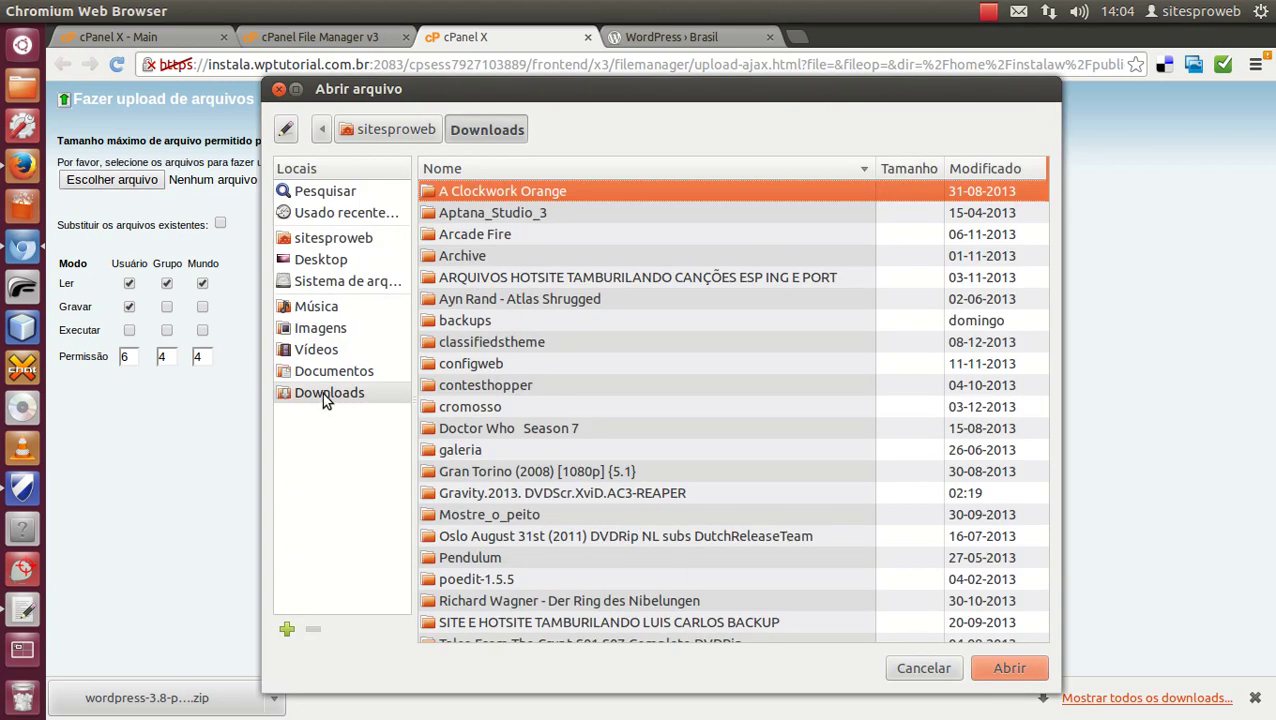
pyautogui.click(323, 394)
pyautogui.click(689, 390)
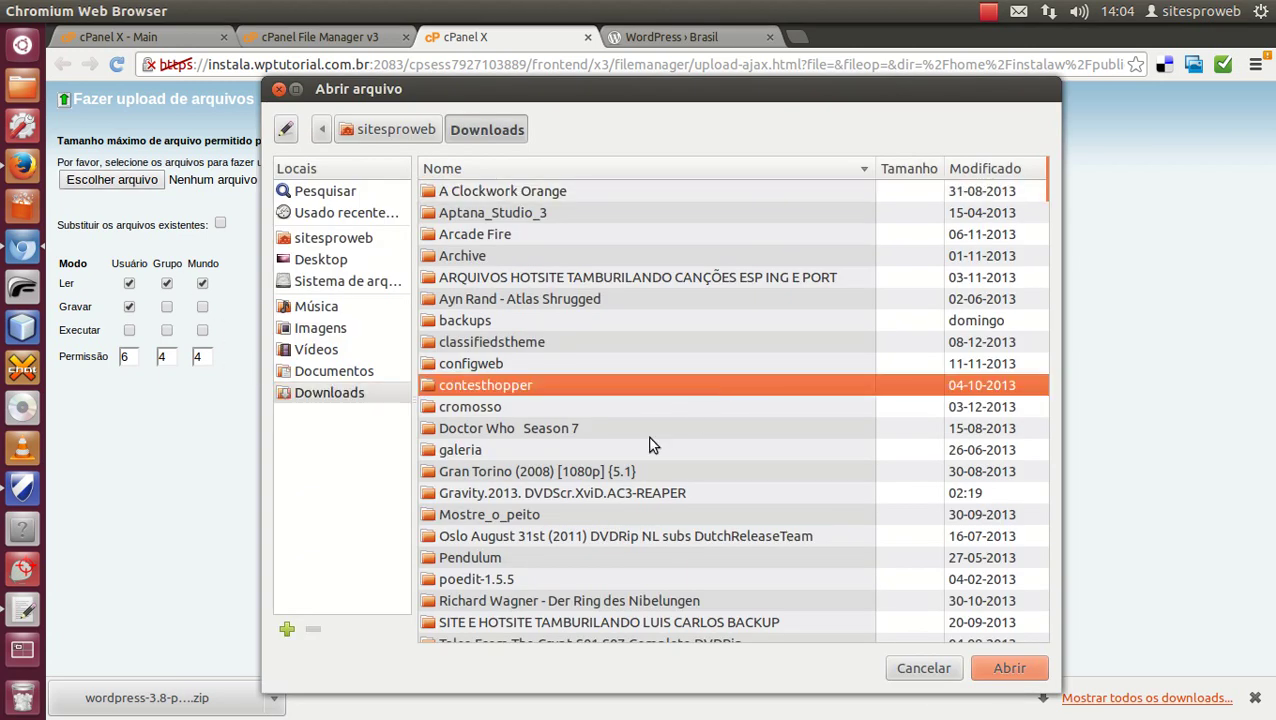
pyautogui.write('word')
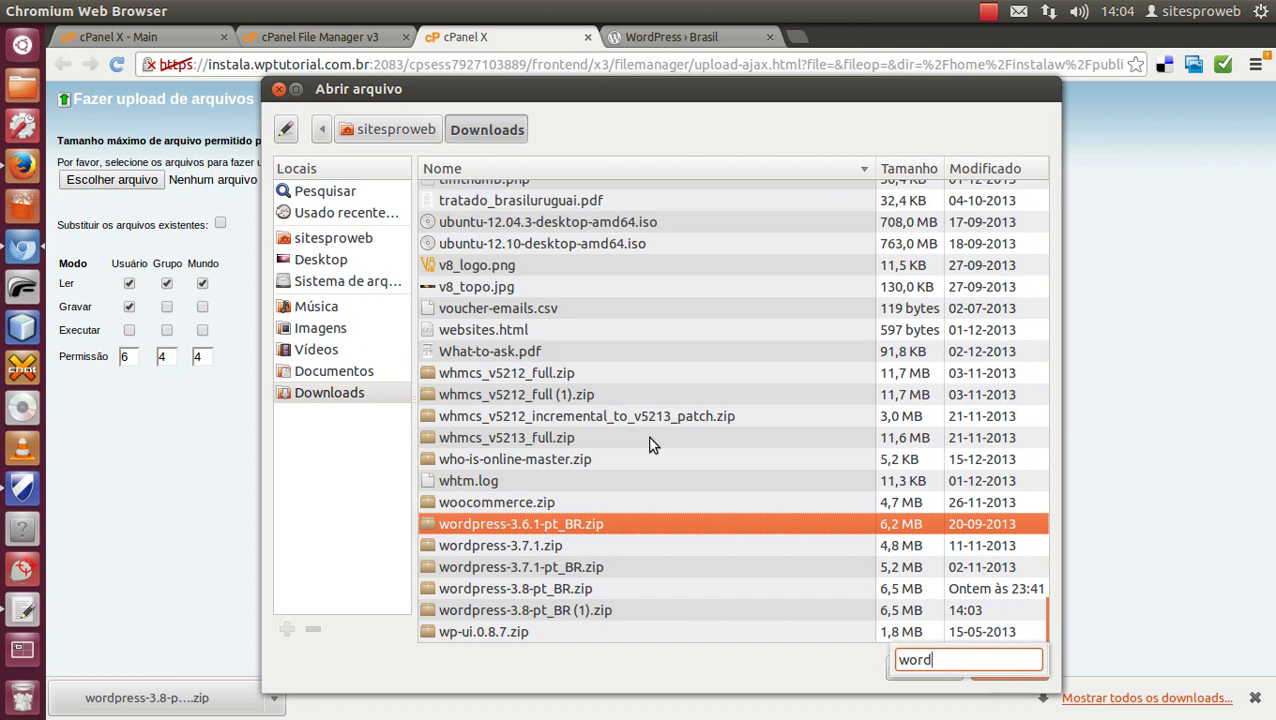
pyautogui.click(525, 590)
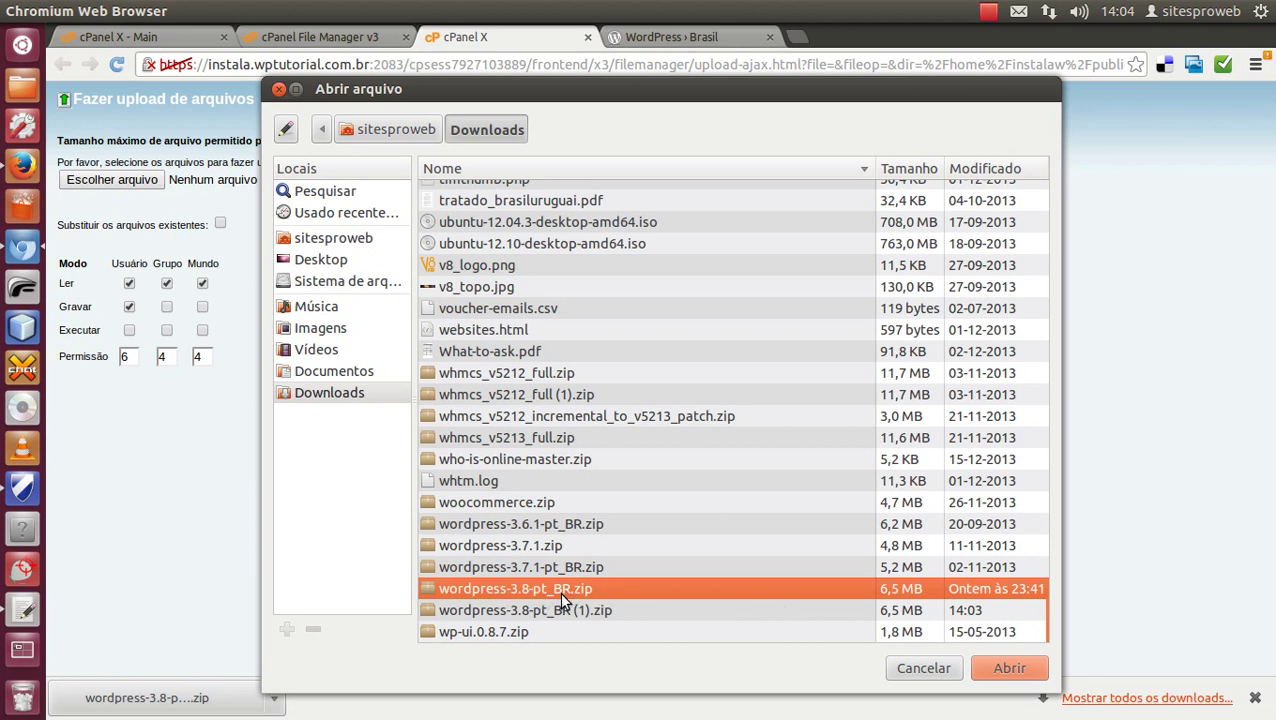
pyautogui.click(1000, 668)
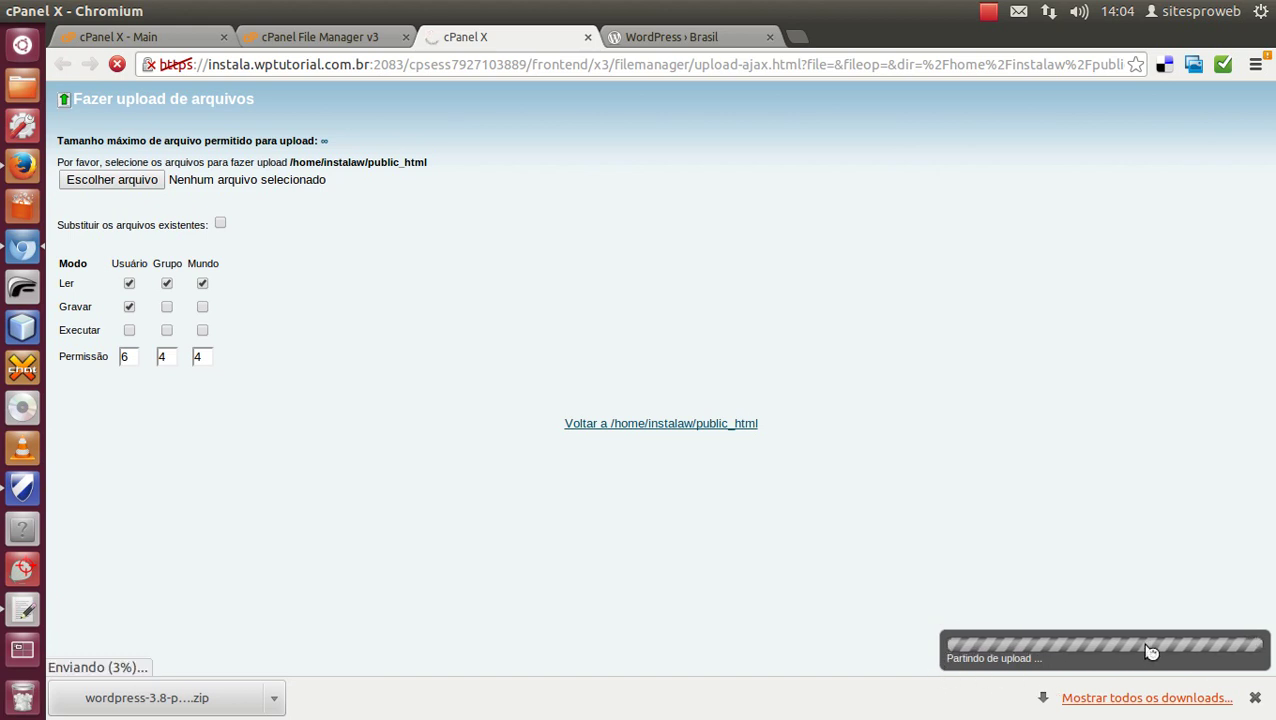
# Step: Close the downloads bar, wait for the upload to finish, and return to public_html
pyautogui.click(1256, 698)
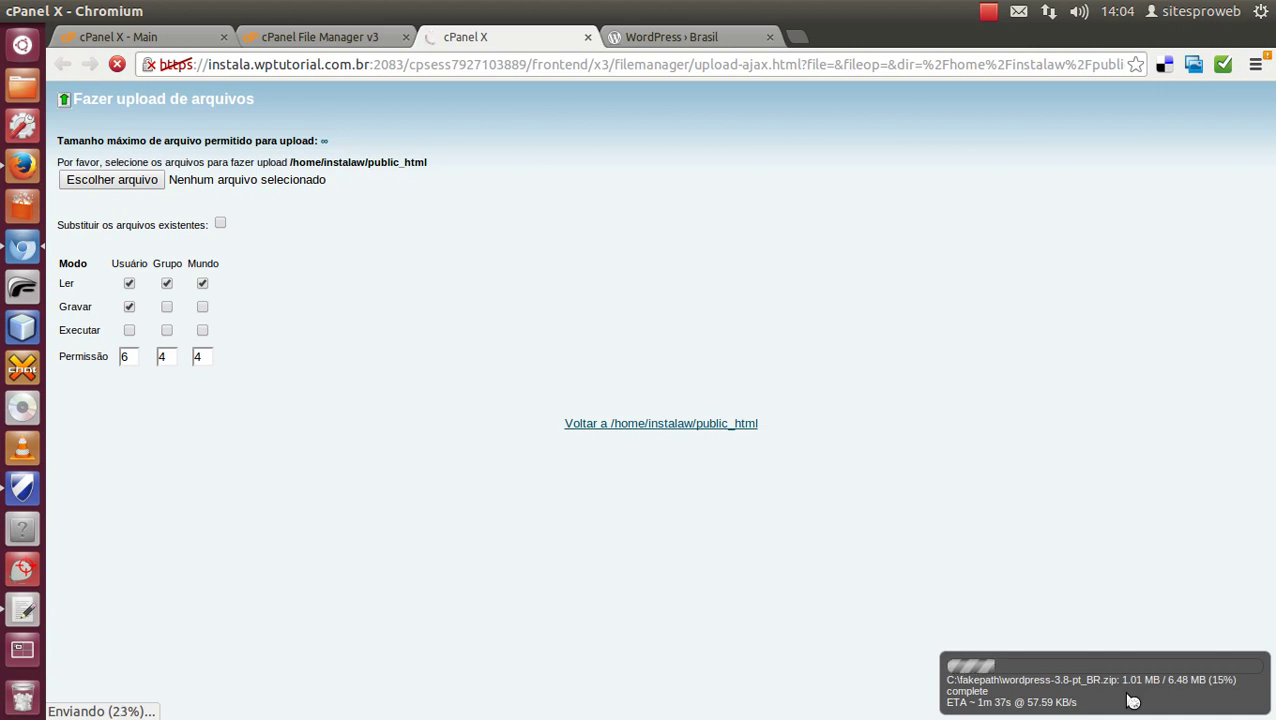
pyautogui.click(988, 13)
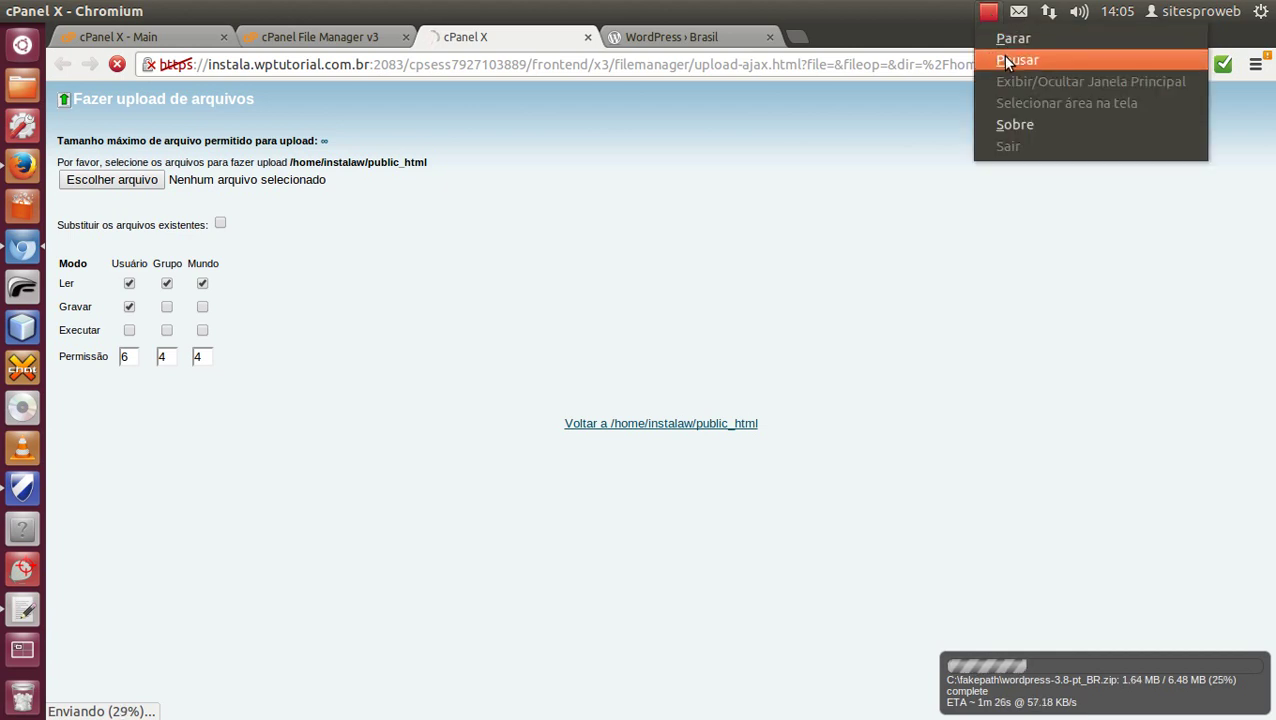
pyautogui.click(1005, 60)
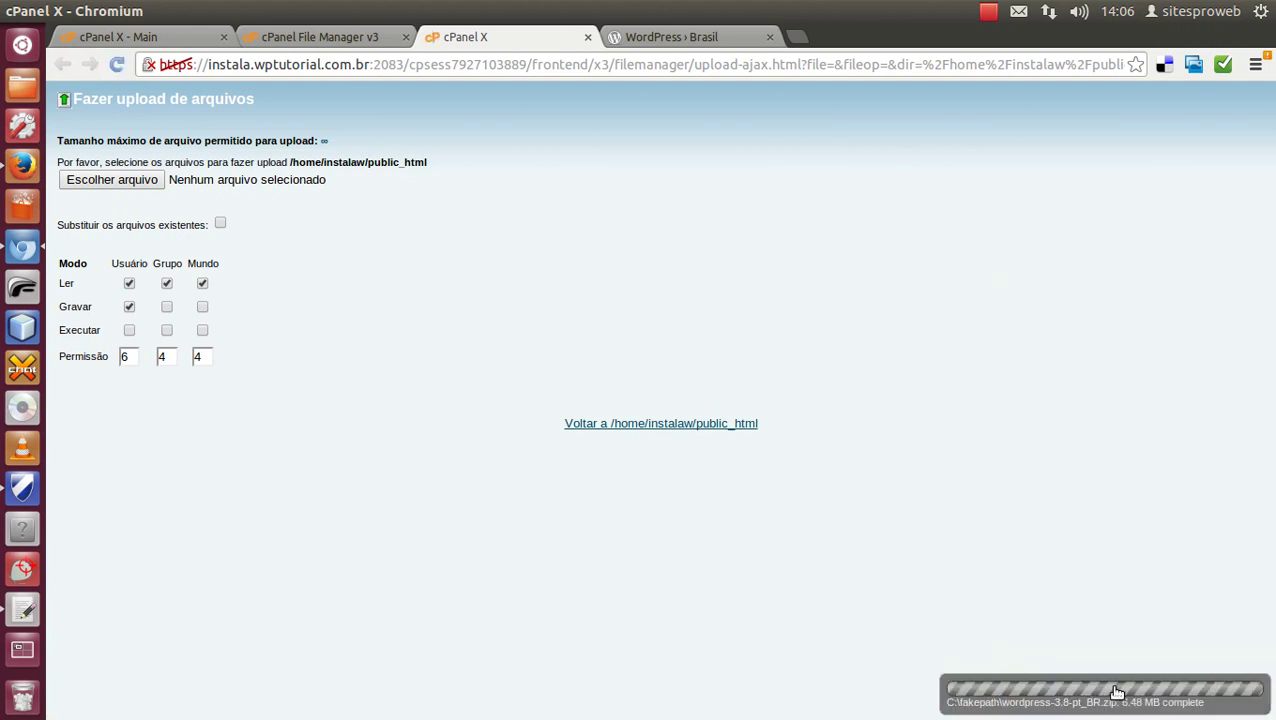
pyautogui.click(660, 422)
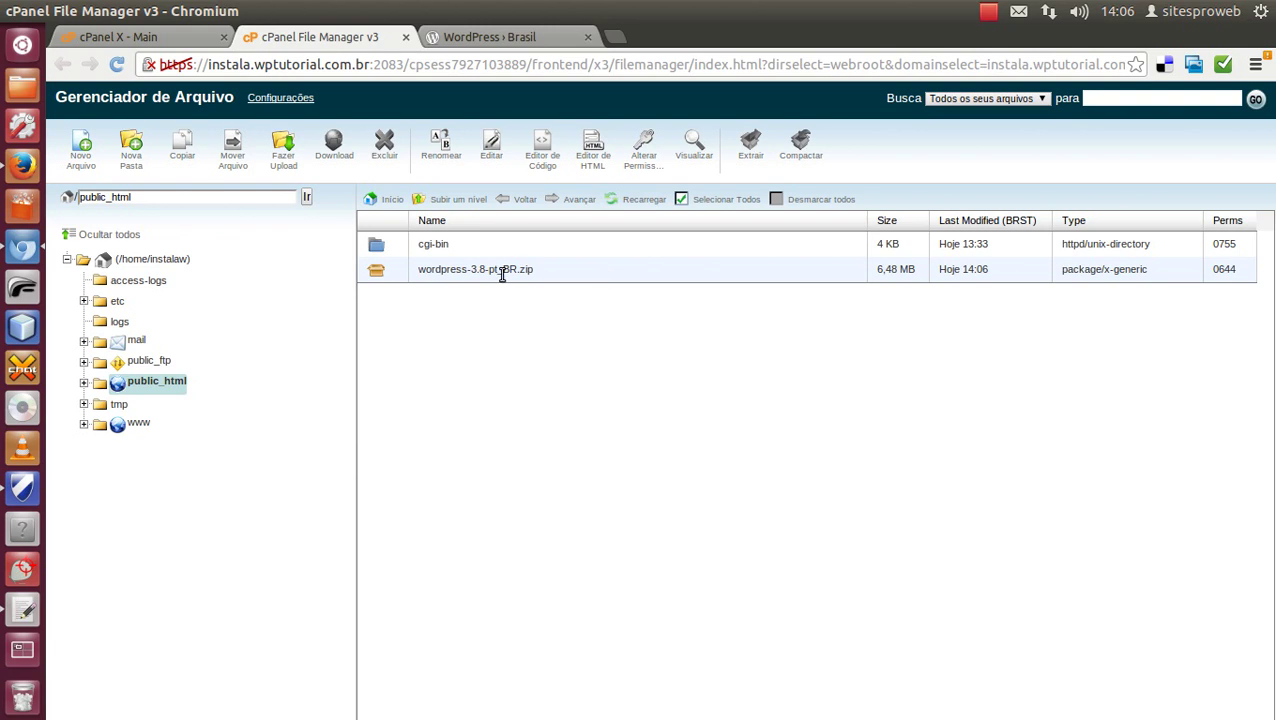
# Step: Extract wordpress-3.8-pt_BR.zip into /public_html and close the extraction results
pyautogui.rightClick(389, 276)
pyautogui.click(650, 360)
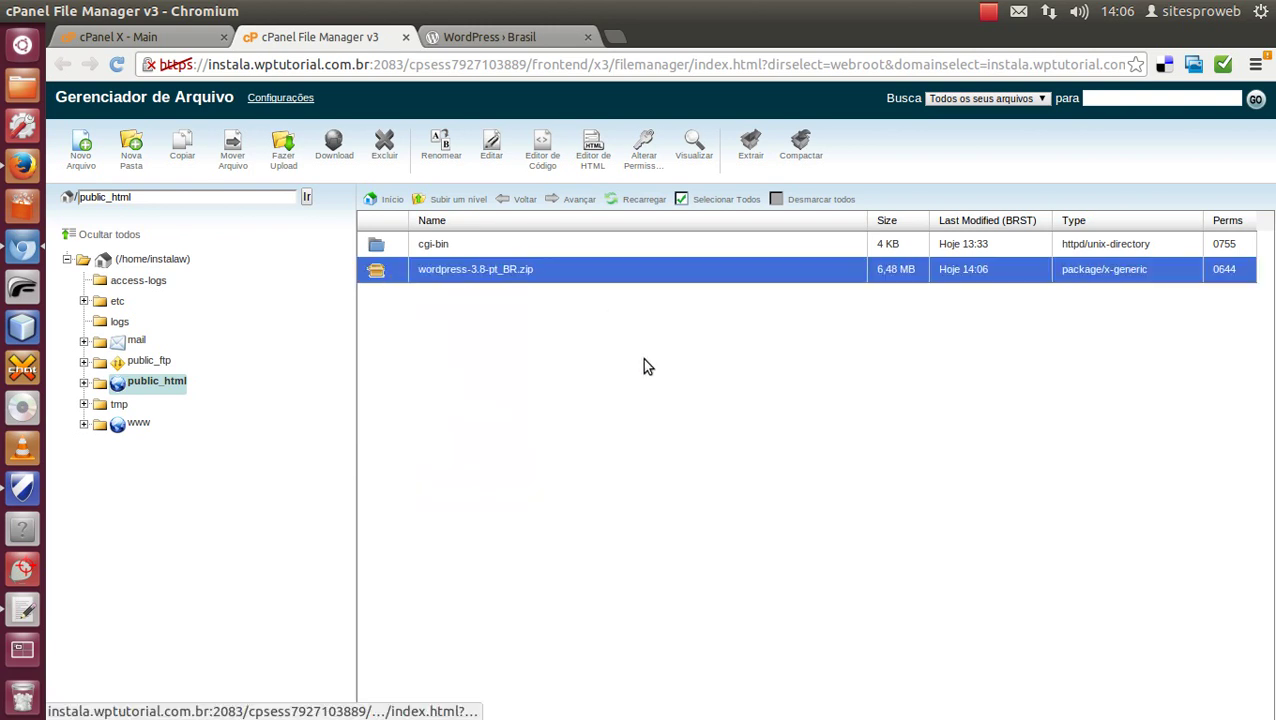
pyautogui.rightClick(386, 279)
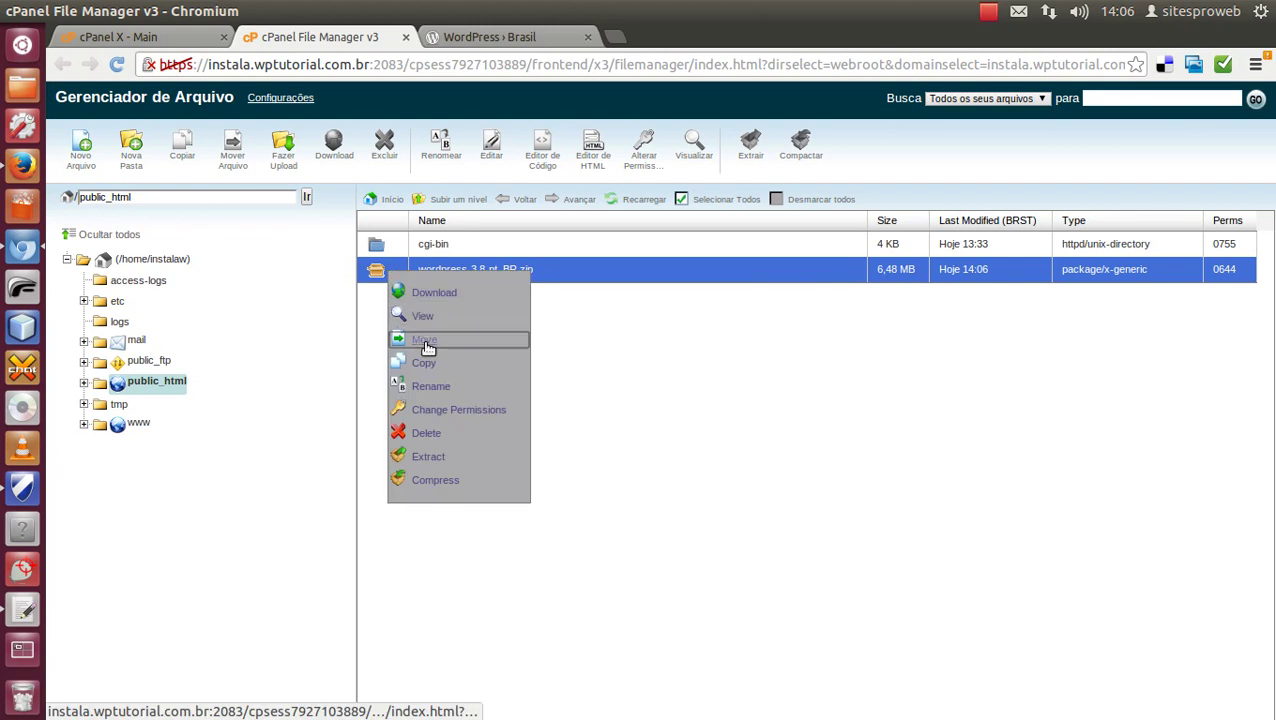
pyautogui.click(430, 458)
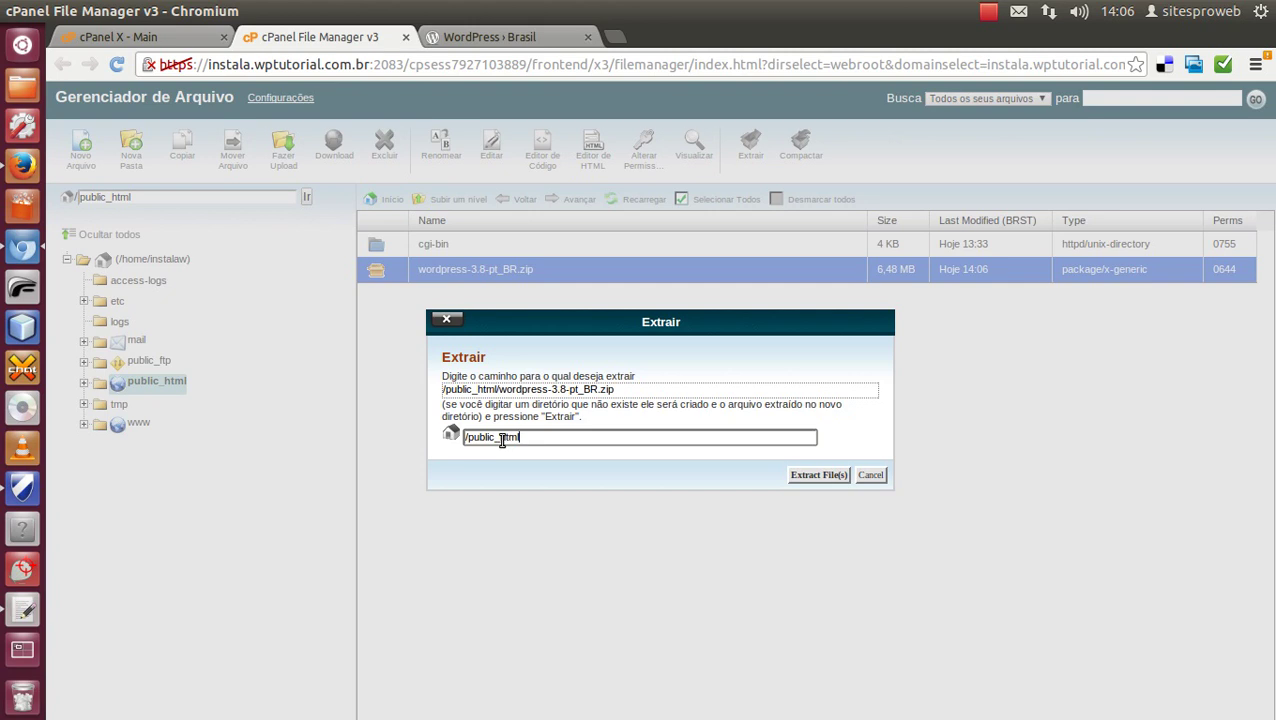
pyautogui.click(808, 476)
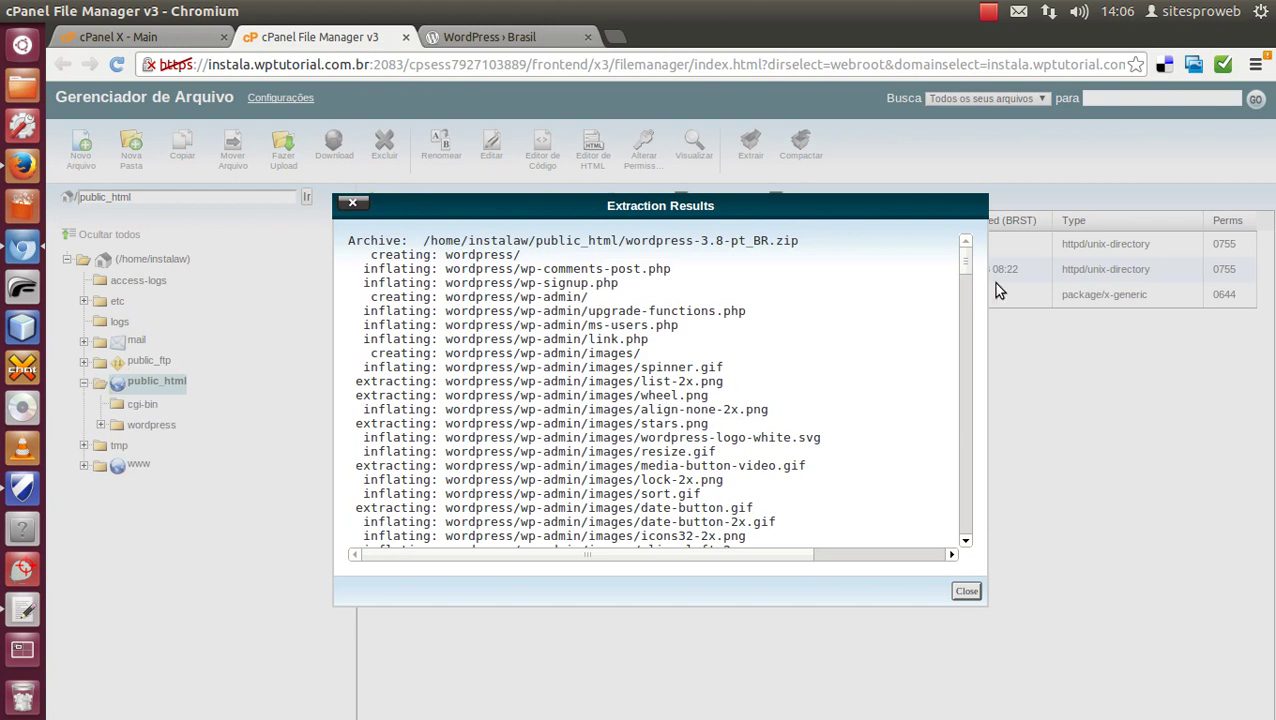
pyautogui.moveTo(964, 277); pyautogui.dragTo(956, 417)
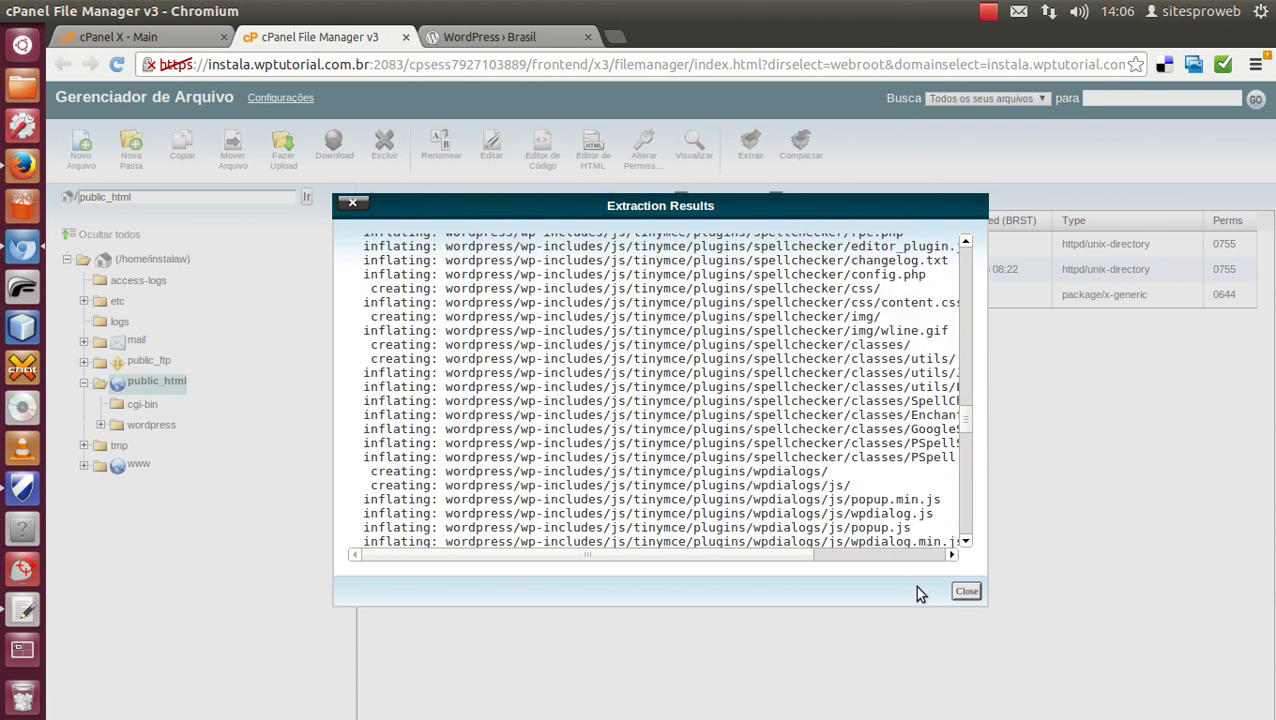
pyautogui.click(966, 593)
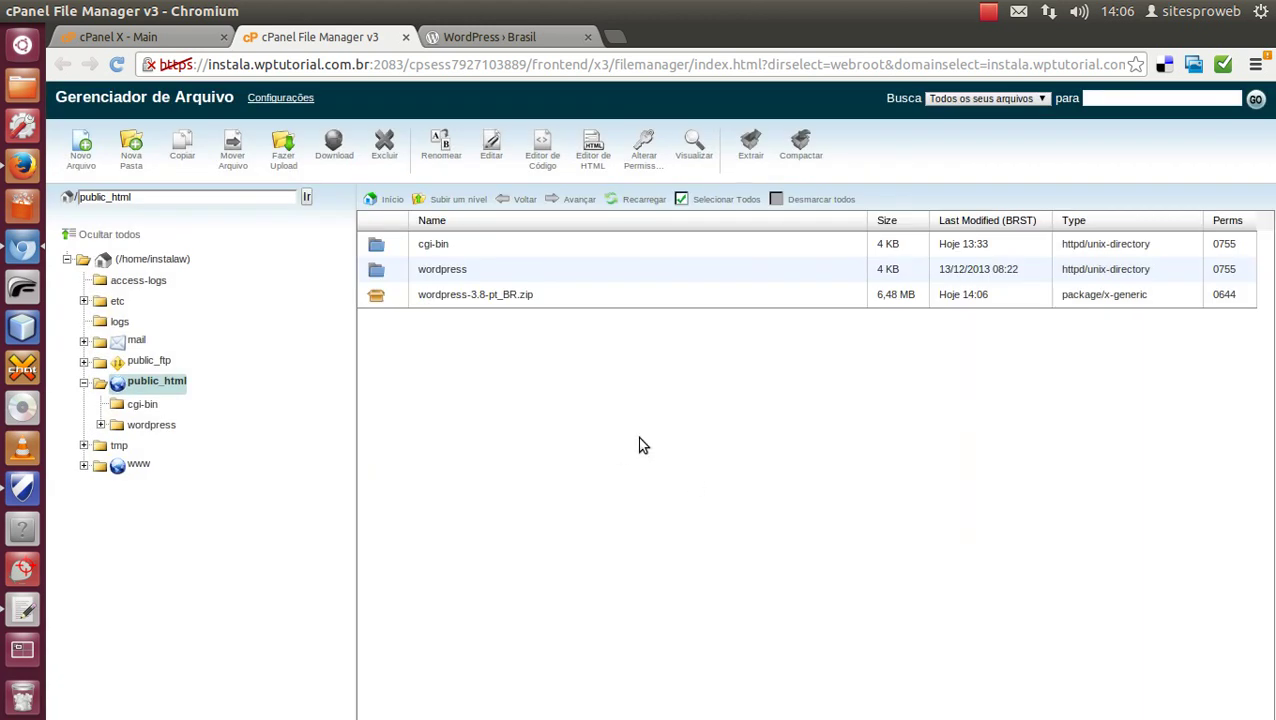
# Step: Delete the wordpress-3.8-pt_BR.zip archive from public_html
pyautogui.click(400, 298)
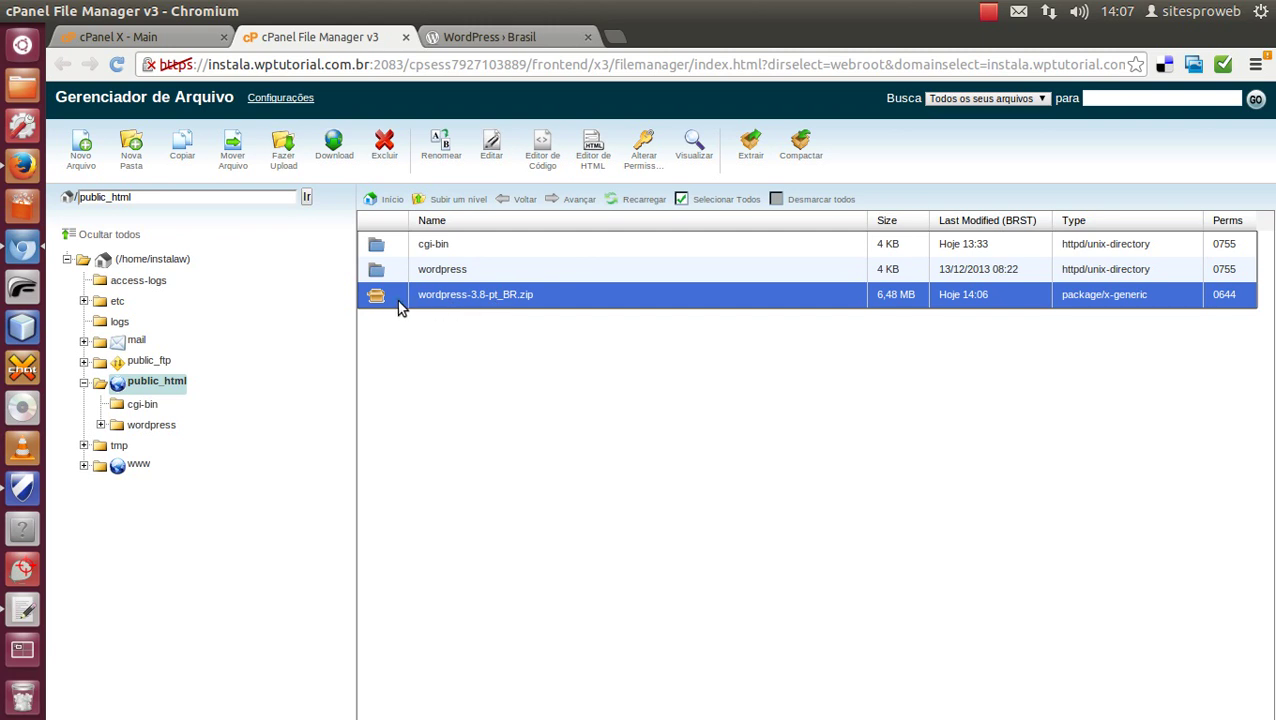
pyautogui.click(386, 155)
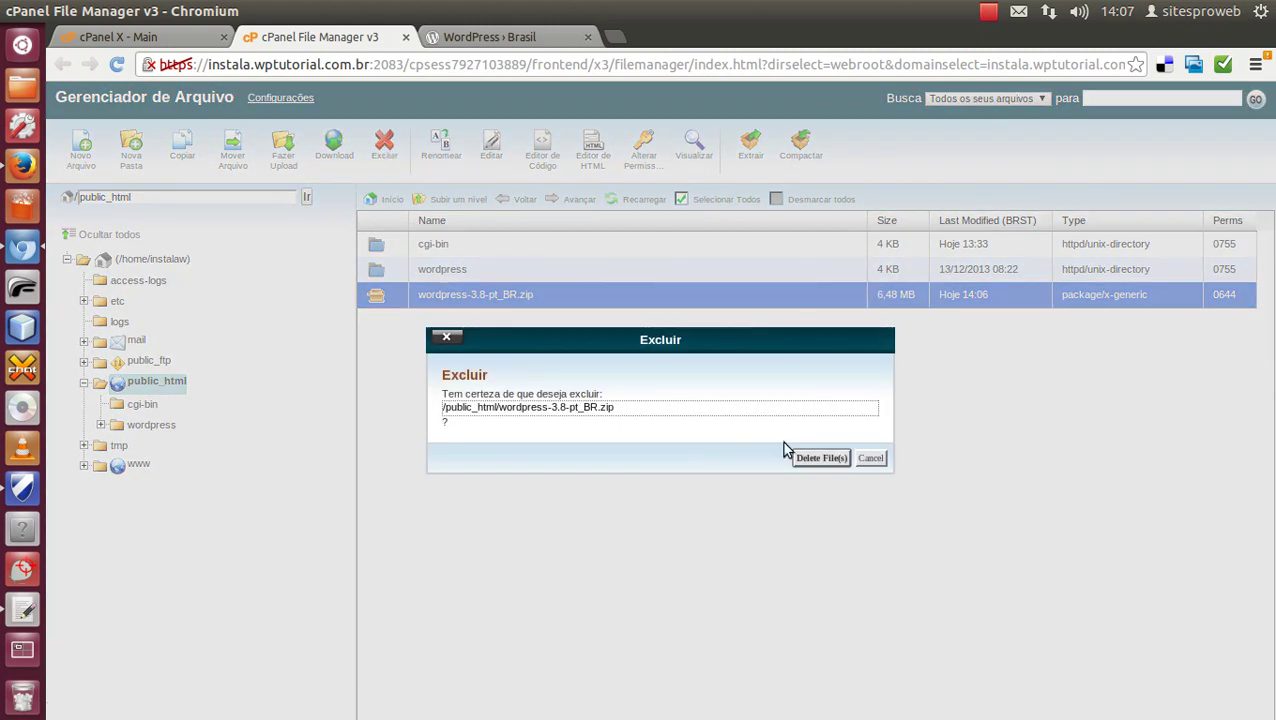
pyautogui.click(815, 455)
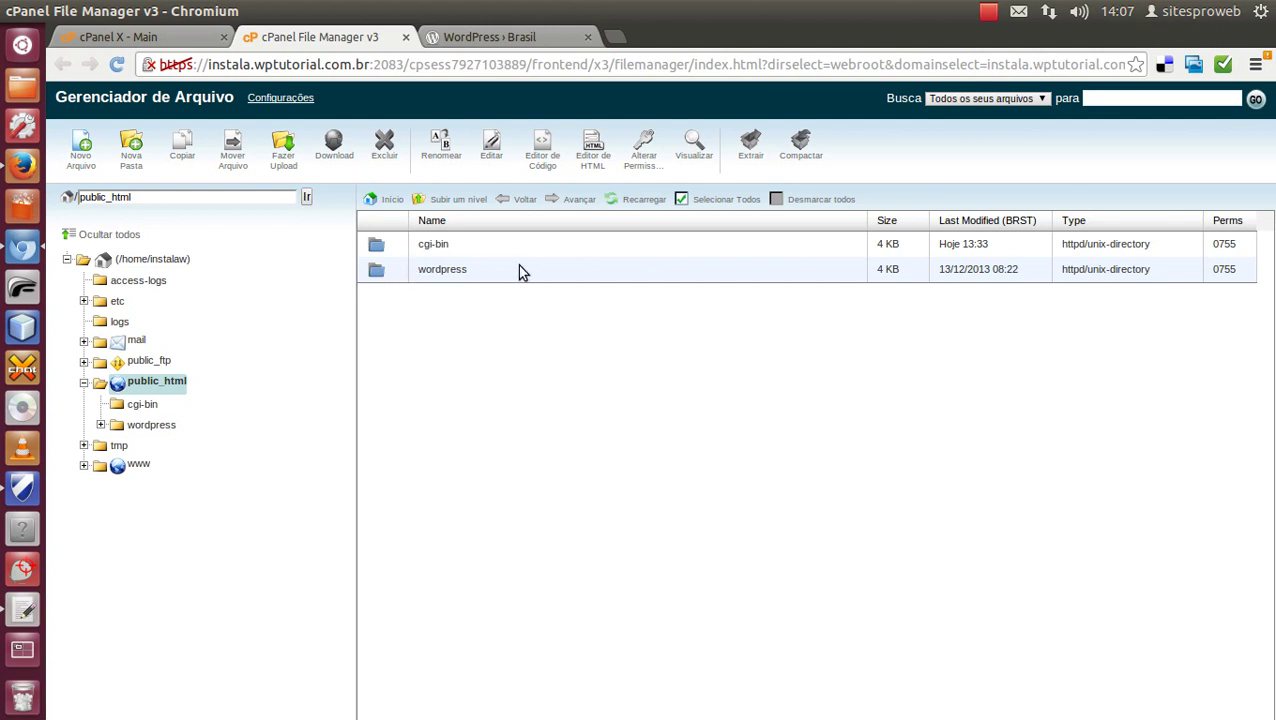
# Step: Open the wordpress folder and select all 19 items, from wp-admin through xmlrpc.php
pyautogui.click(390, 280)
pyautogui.doubleClick(392, 275)
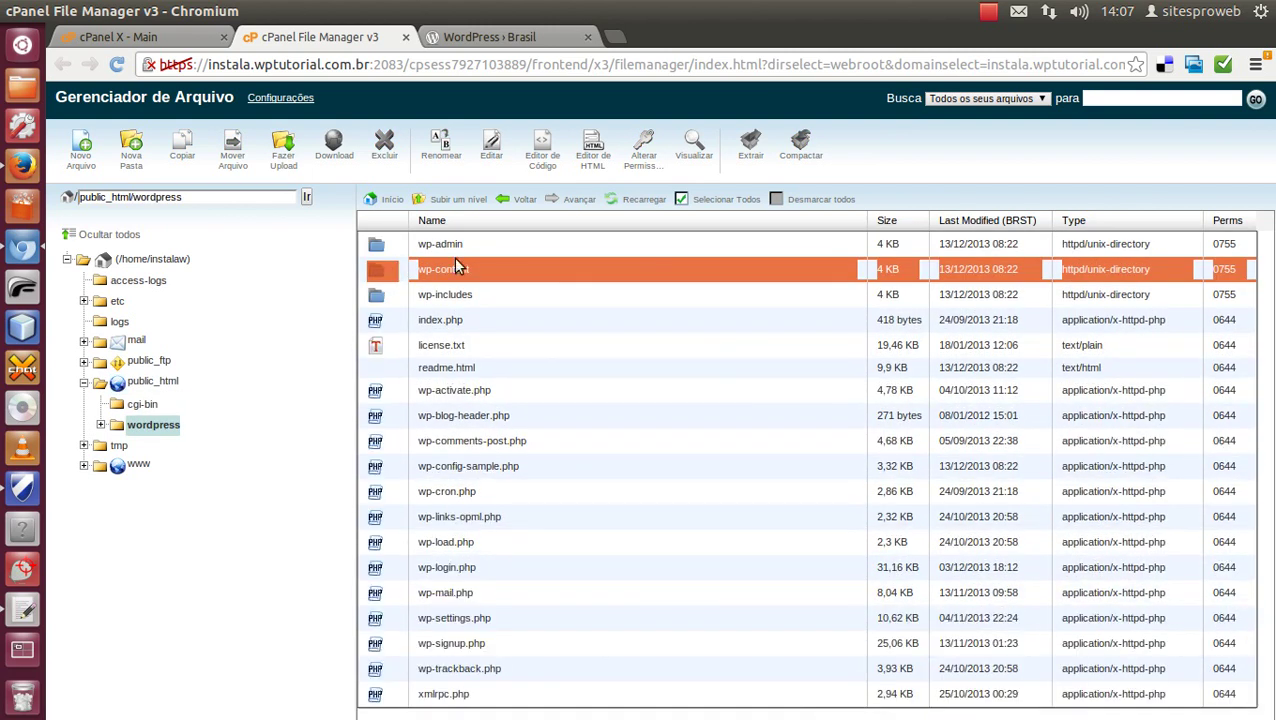
pyautogui.click(664, 350)
pyautogui.click(380, 252)
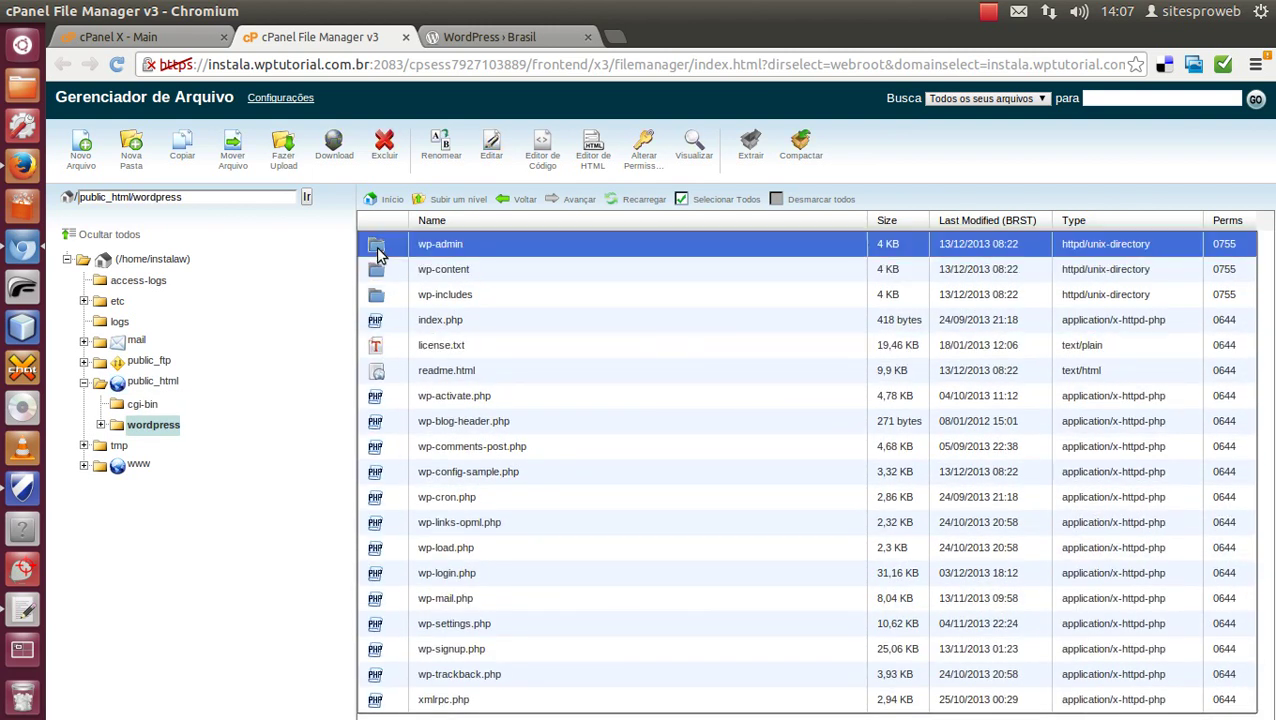
pyautogui.hotkey('shift', 'Down')
pyautogui.hotkey('shift', 'Down')
pyautogui.hotkey('shift', 'Down')
pyautogui.hotkey('shift', 'Down')
pyautogui.hotkey('shift', 'Down')
pyautogui.hotkey('shift', 'Down')
pyautogui.hotkey('shift', 'Down')
pyautogui.hotkey('shift', 'Down')
pyautogui.hotkey('shift', 'Down')
pyautogui.hotkey('shift', 'Down')
pyautogui.hotkey('shift', 'Down')
pyautogui.hotkey('shift', 'Down')
pyautogui.hotkey('shift', 'Down')
pyautogui.hotkey('shift', 'Down')
pyautogui.hotkey('shift', 'Down')
pyautogui.hotkey('shift', 'Down')
pyautogui.hotkey('shift', 'Down')
pyautogui.hotkey('shift', 'Down')
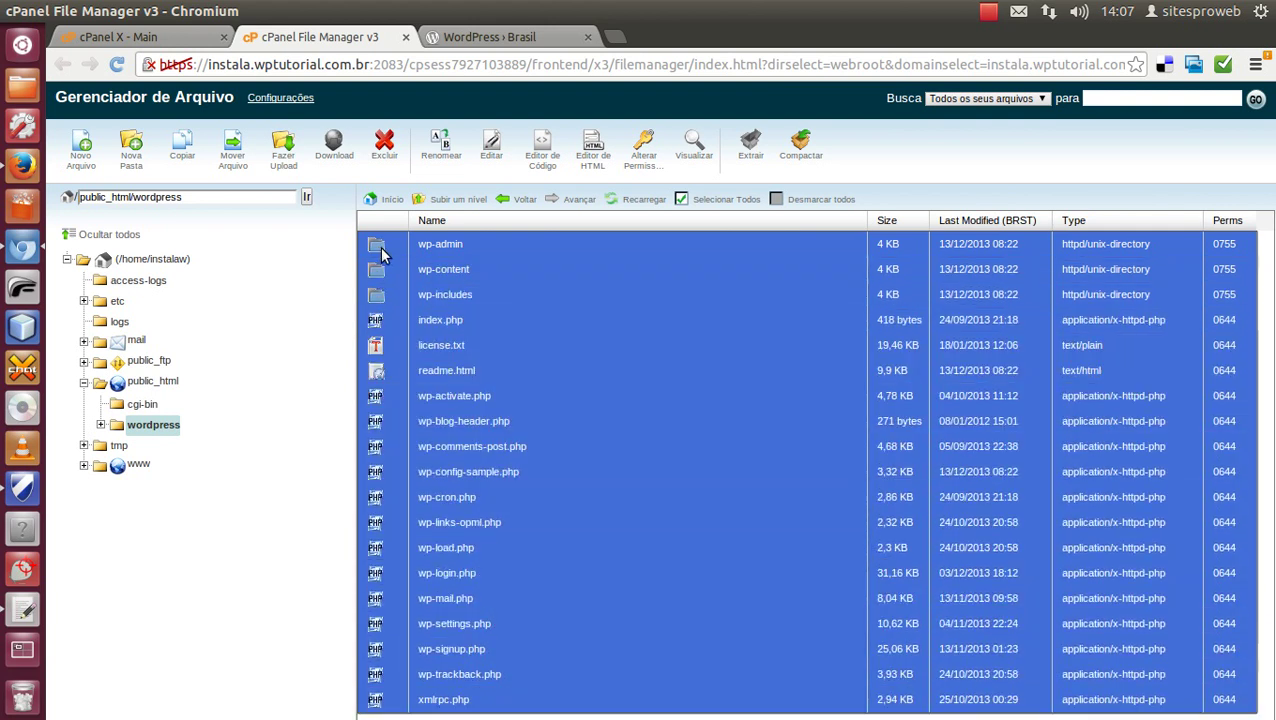
pyautogui.press('Down')
pyautogui.click(380, 252)
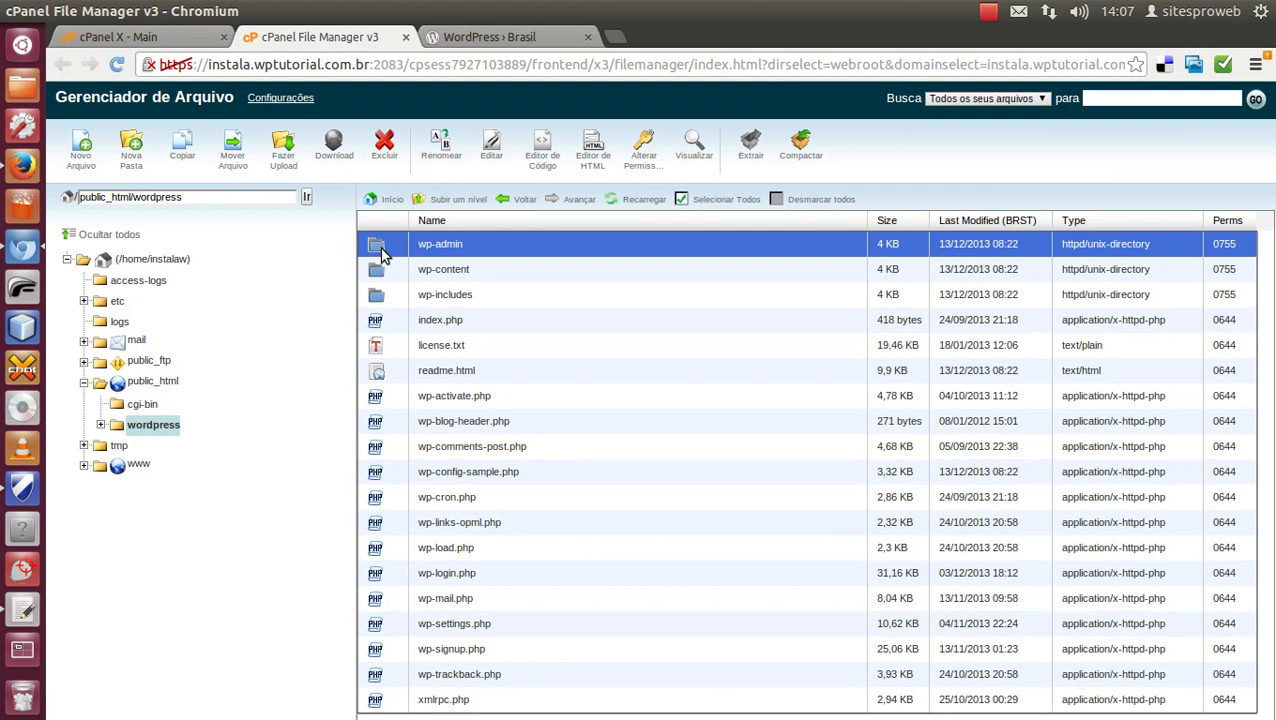
pyautogui.hotkey('shift', 'Down')
pyautogui.hotkey('shift', 'Down')
pyautogui.hotkey('shift', 'Down')
pyautogui.hotkey('shift', 'Down')
pyautogui.hotkey('shift', 'Down')
pyautogui.hotkey('shift', 'Down')
pyautogui.hotkey('shift', 'Down')
pyautogui.hotkey('shift', 'Down')
pyautogui.hotkey('shift', 'Down')
pyautogui.hotkey('shift', 'Down')
pyautogui.hotkey('shift', 'Down')
pyautogui.hotkey('shift', 'Down')
pyautogui.hotkey('shift', 'Down')
pyautogui.hotkey('shift', 'Down')
pyautogui.hotkey('shift', 'Down')
pyautogui.hotkey('shift', 'Down')
pyautogui.hotkey('shift', 'Down')
pyautogui.hotkey('shift', 'Down')
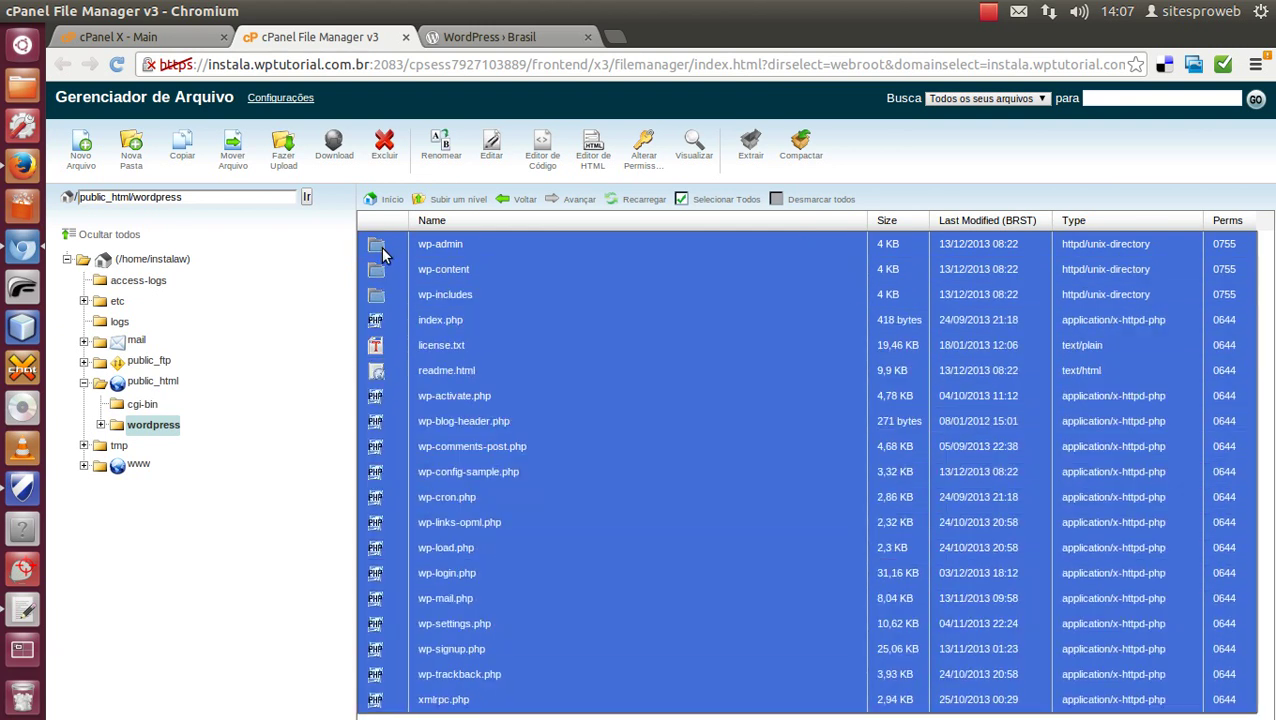
pyautogui.rightClick(384, 250)
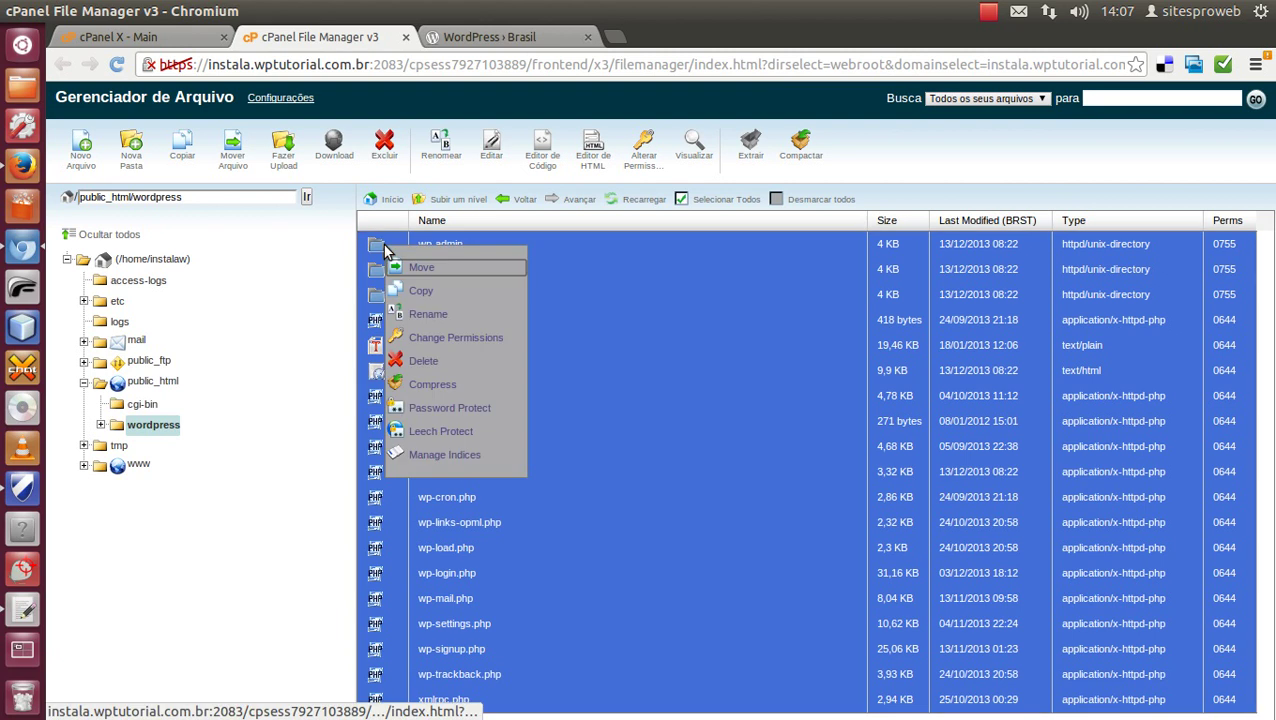
# Step: Move the selected WordPress files from the wordpress folder into /public_html/
pyautogui.click(457, 267)
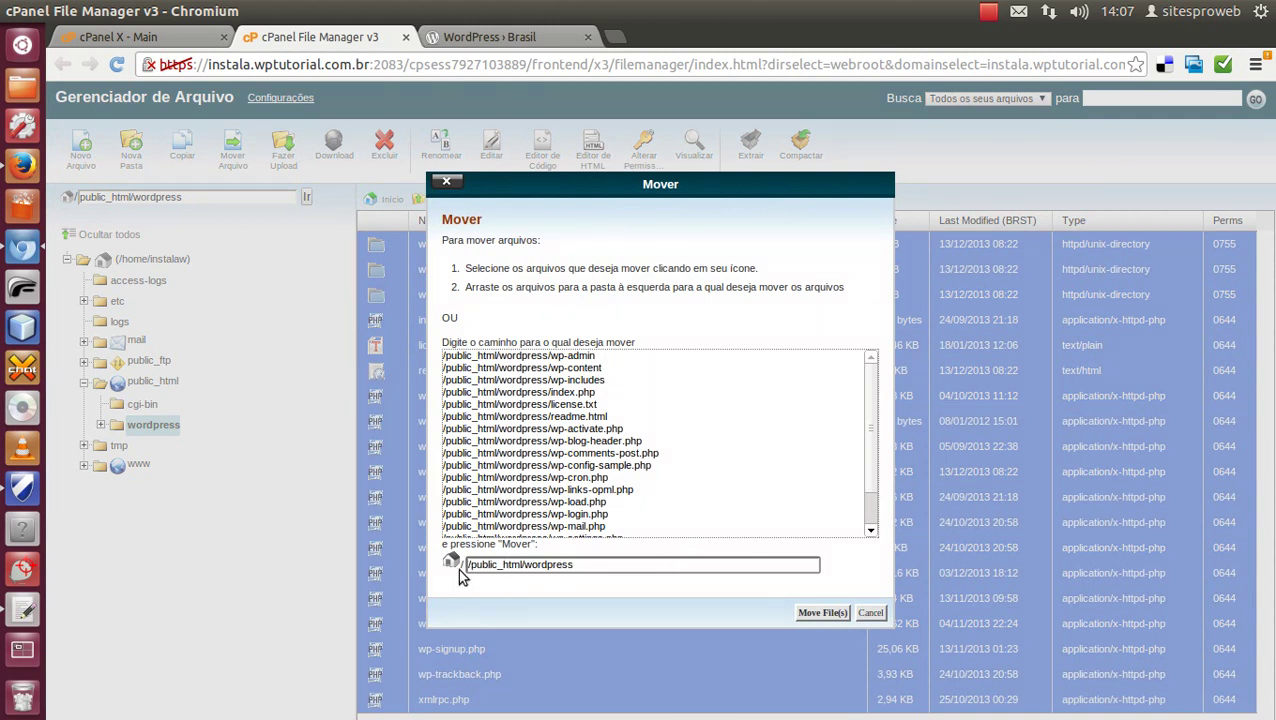
pyautogui.moveTo(524, 566); pyautogui.dragTo(561, 566)
pyautogui.click(598, 566)
pyautogui.doubleClick(563, 566)
pyautogui.press('BackSpace')
pyautogui.click(821, 612)
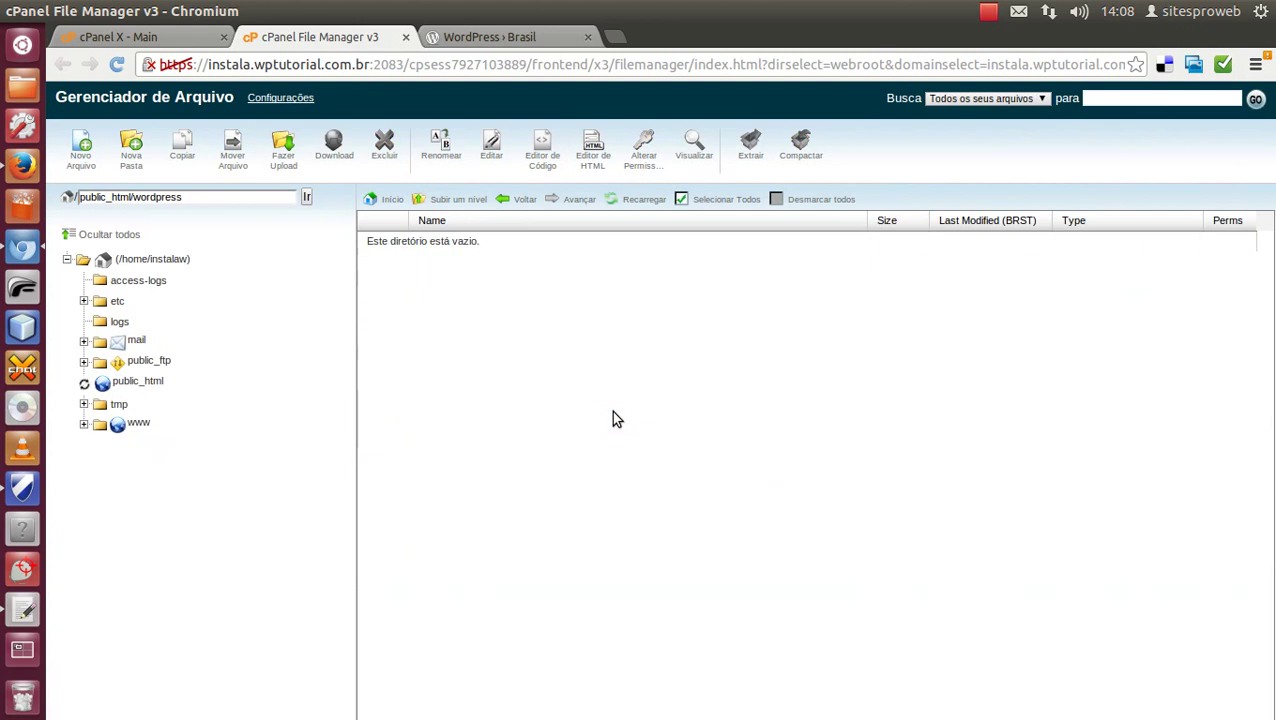
# Step: Verify the wordpress folder is empty, then delete it from public_html
pyautogui.click(459, 205)
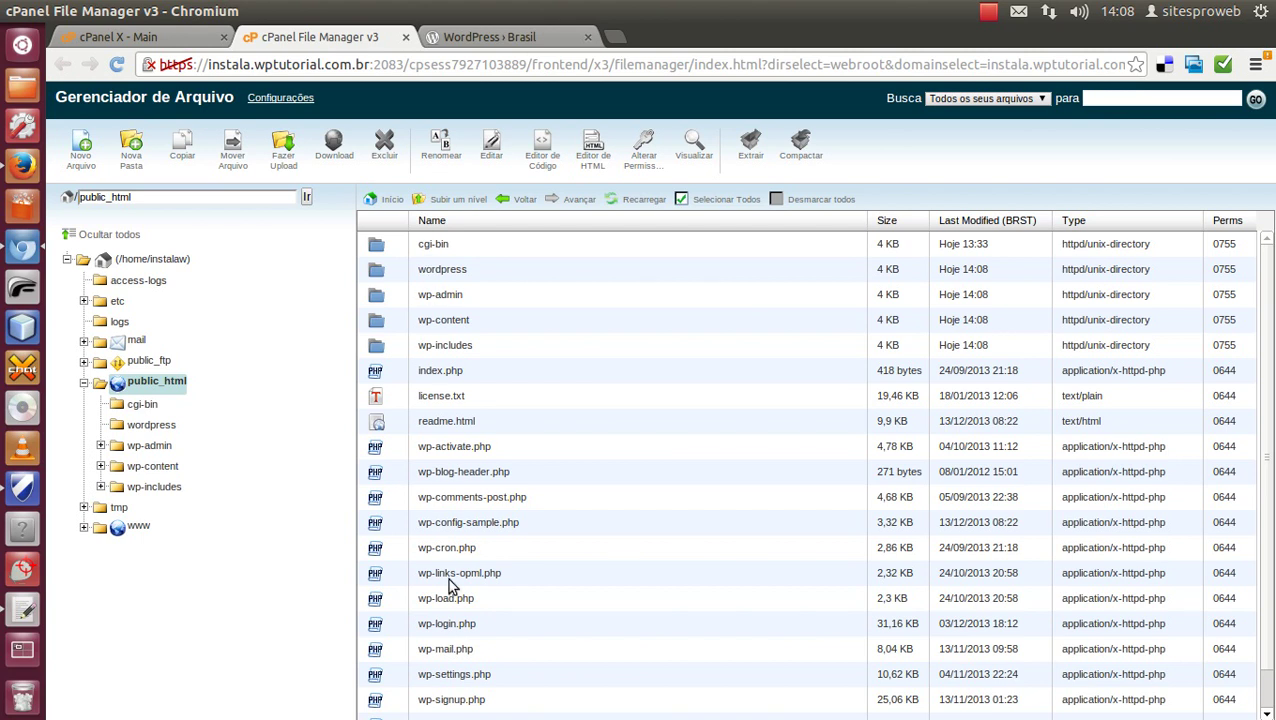
pyautogui.doubleClick(378, 272)
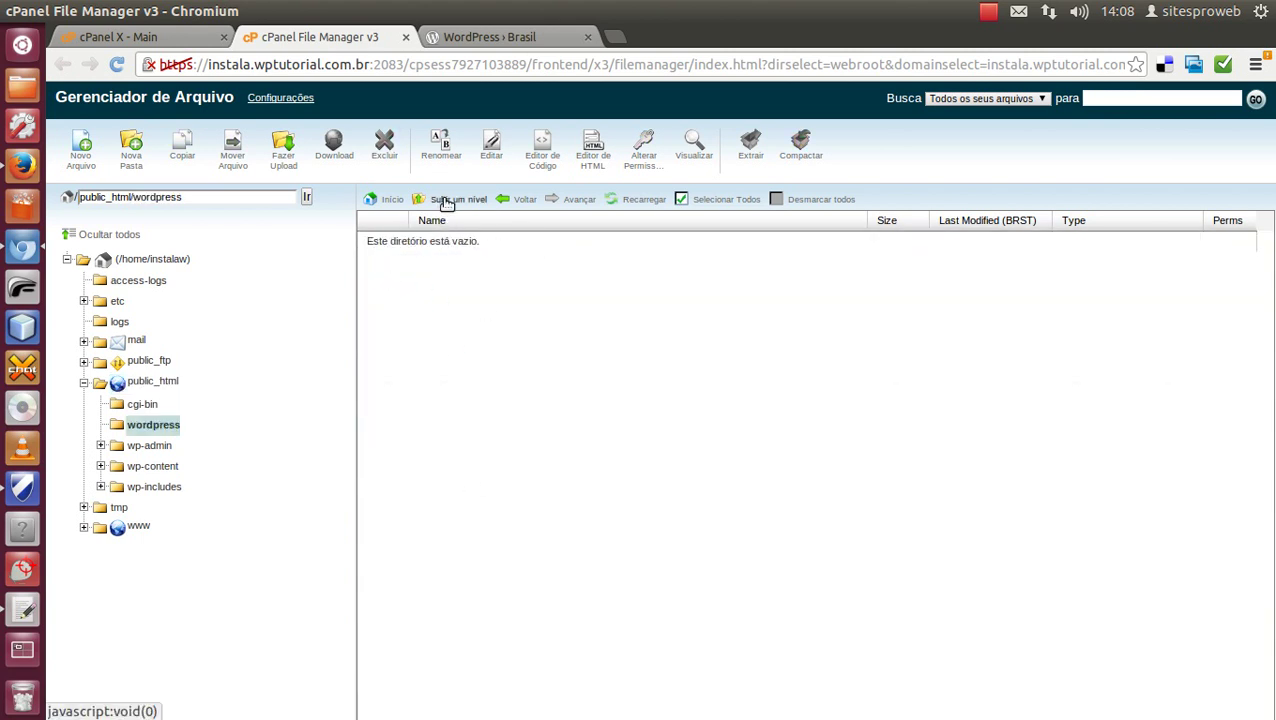
pyautogui.click(446, 199)
pyautogui.click(380, 280)
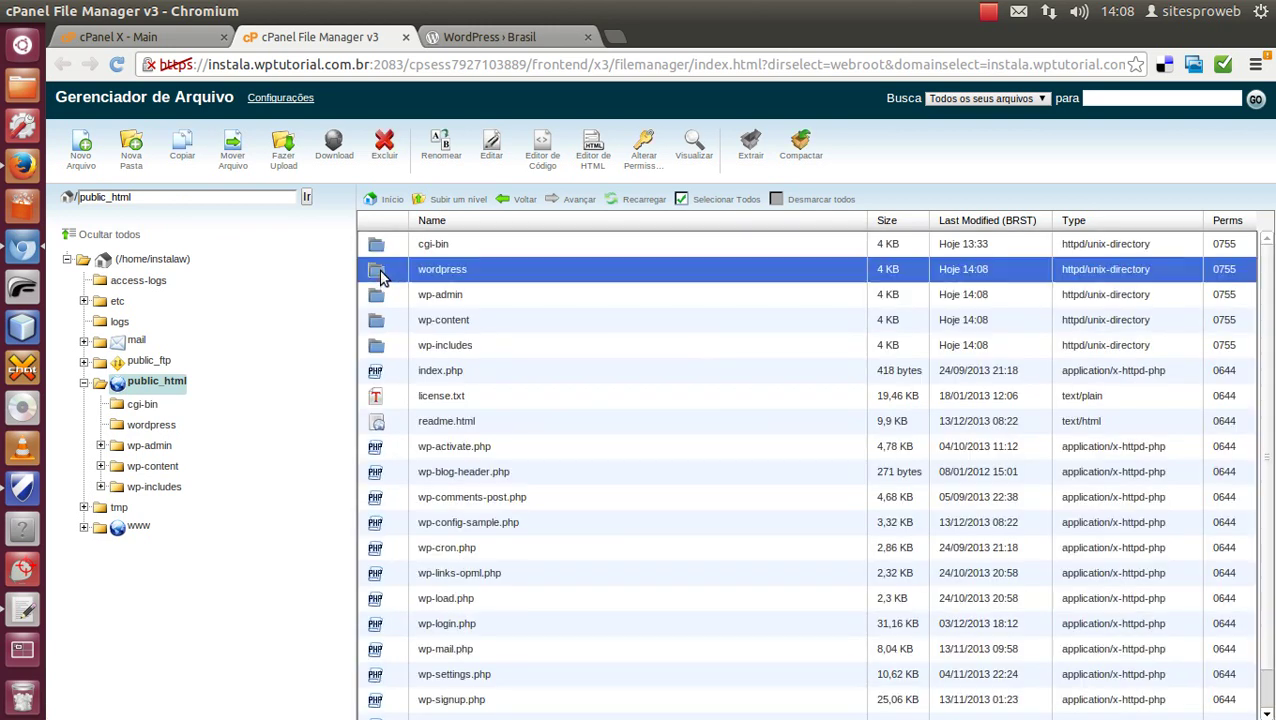
pyautogui.click(385, 148)
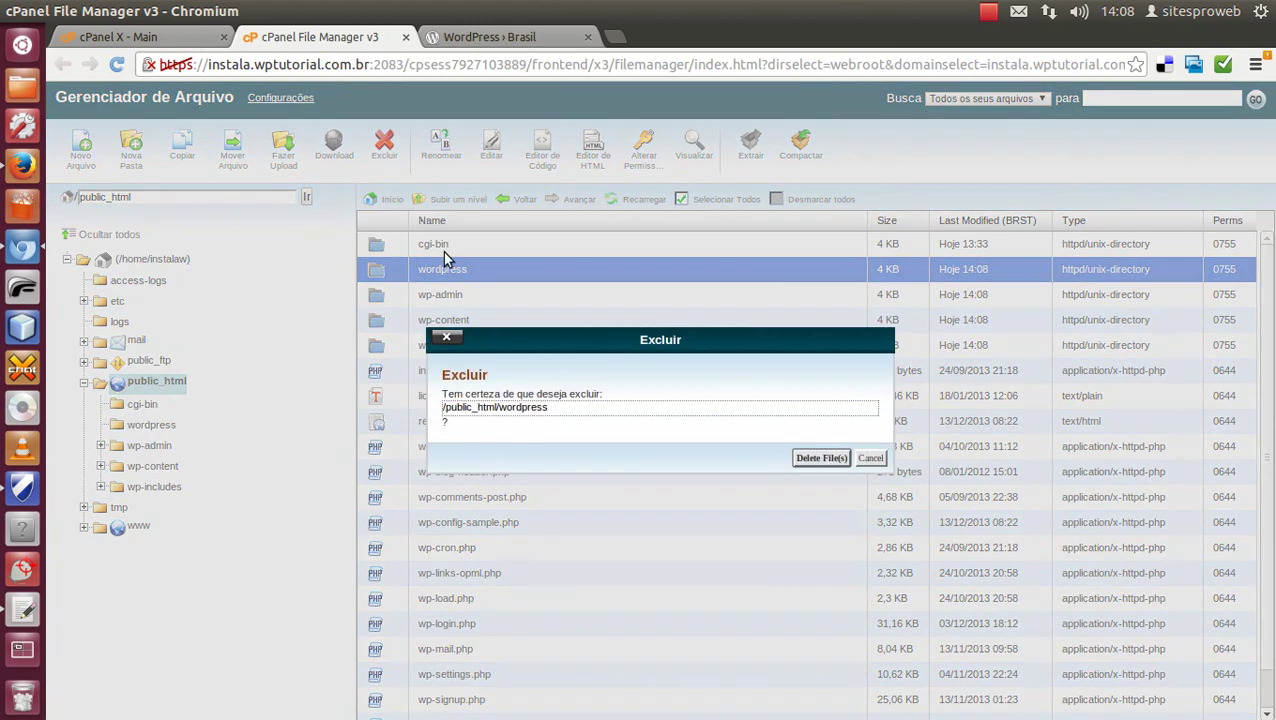
pyautogui.click(820, 459)
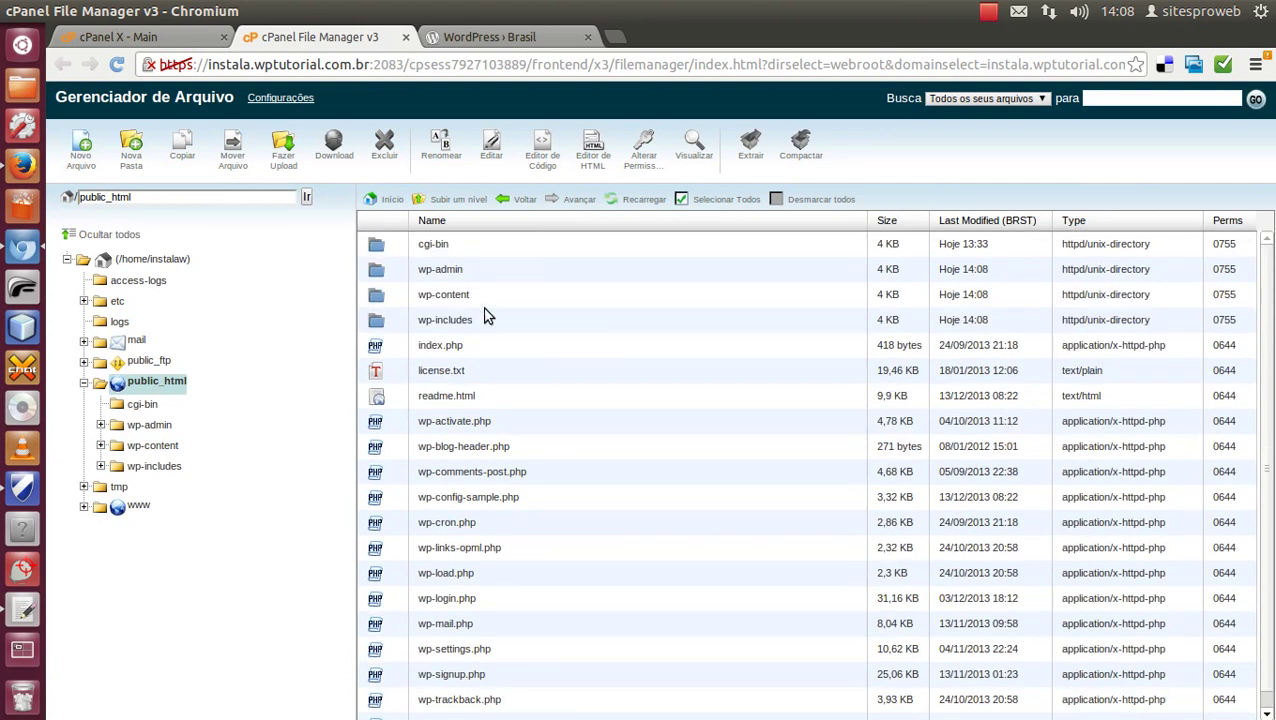
# Step: Close the File Manager tab and open cPanel's MySQL Databases page
pyautogui.click(406, 37)
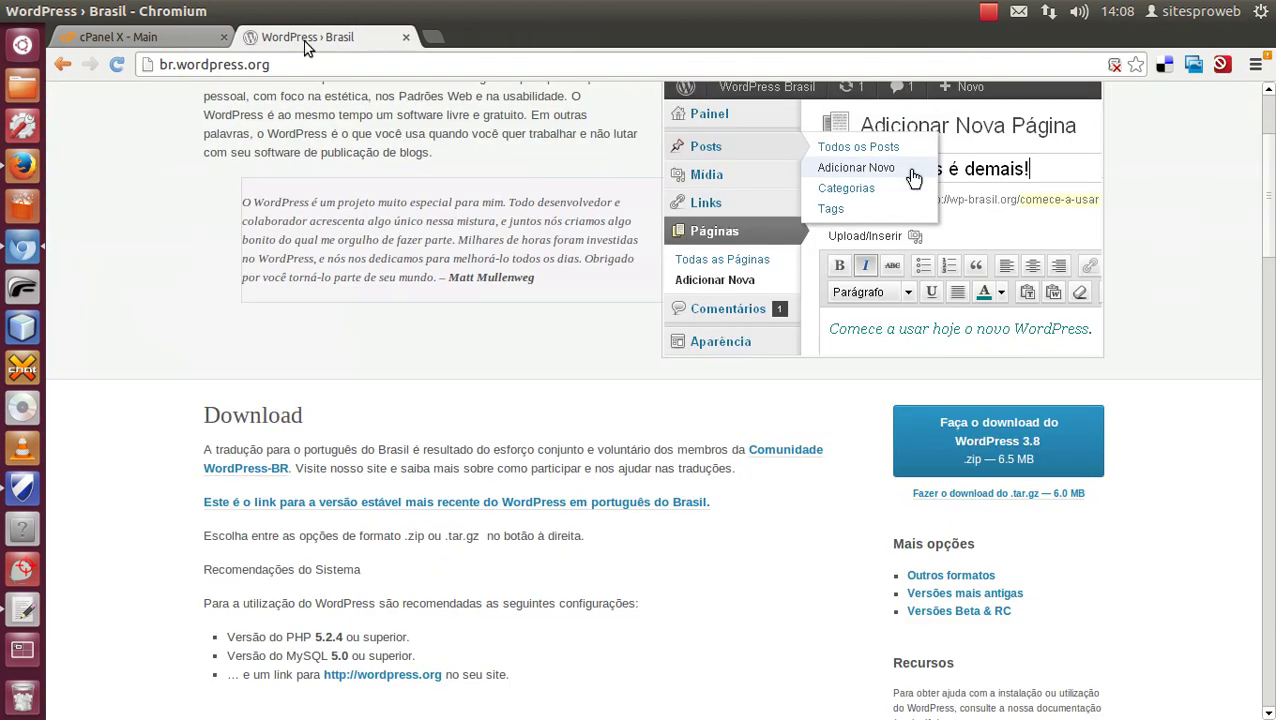
pyautogui.click(185, 40)
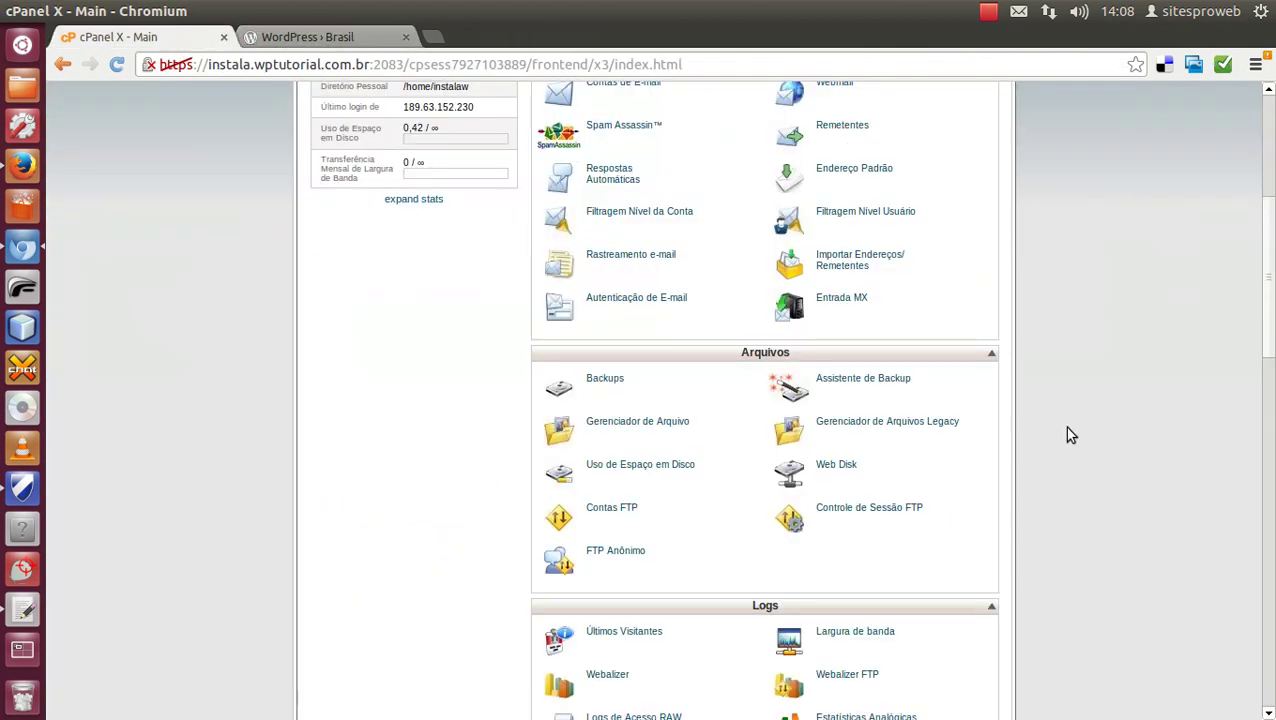
pyautogui.scroll(5, 1094, 430)
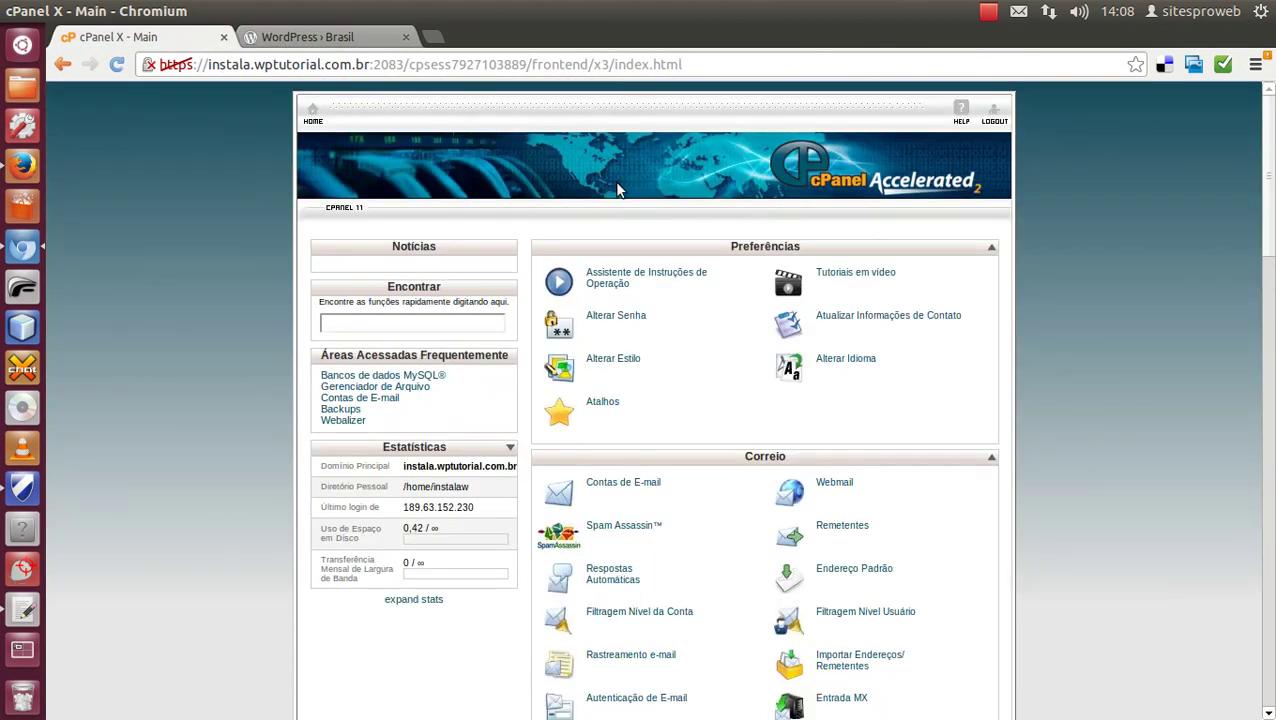
pyautogui.scroll(-3, 1128, 448)
pyautogui.scroll(-15, 1128, 448)
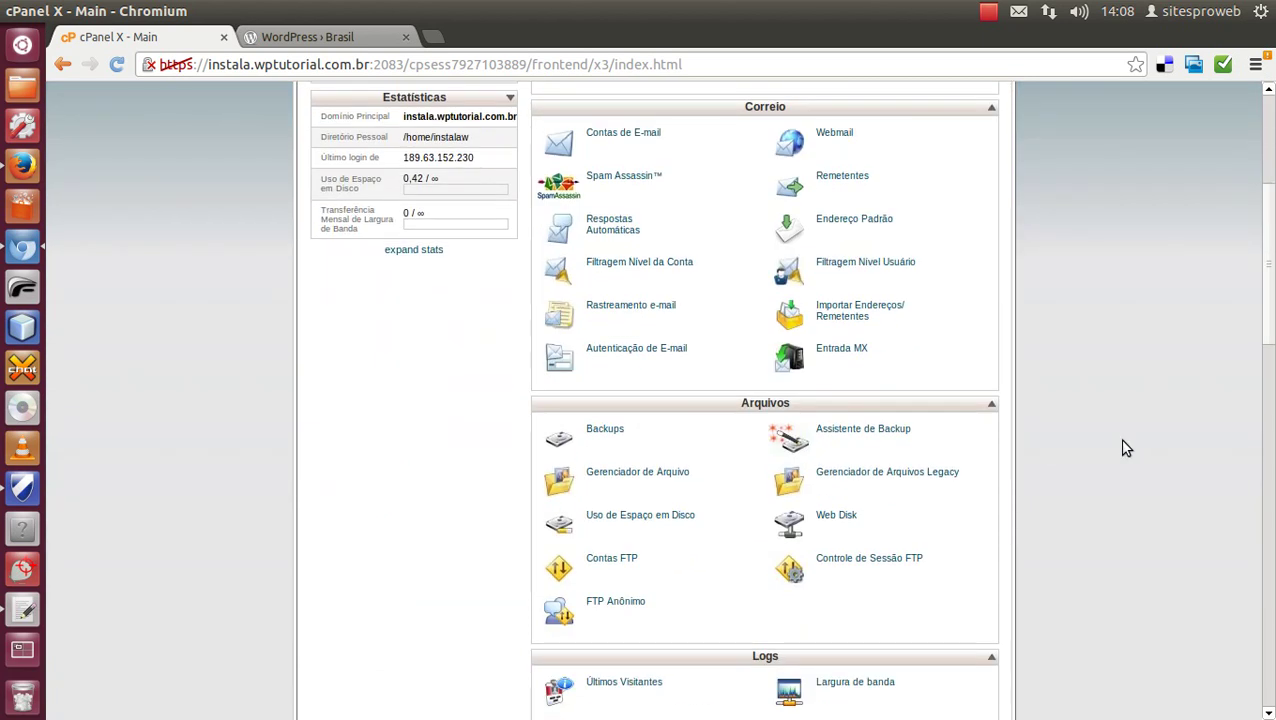
pyautogui.scroll(-7, 1105, 446)
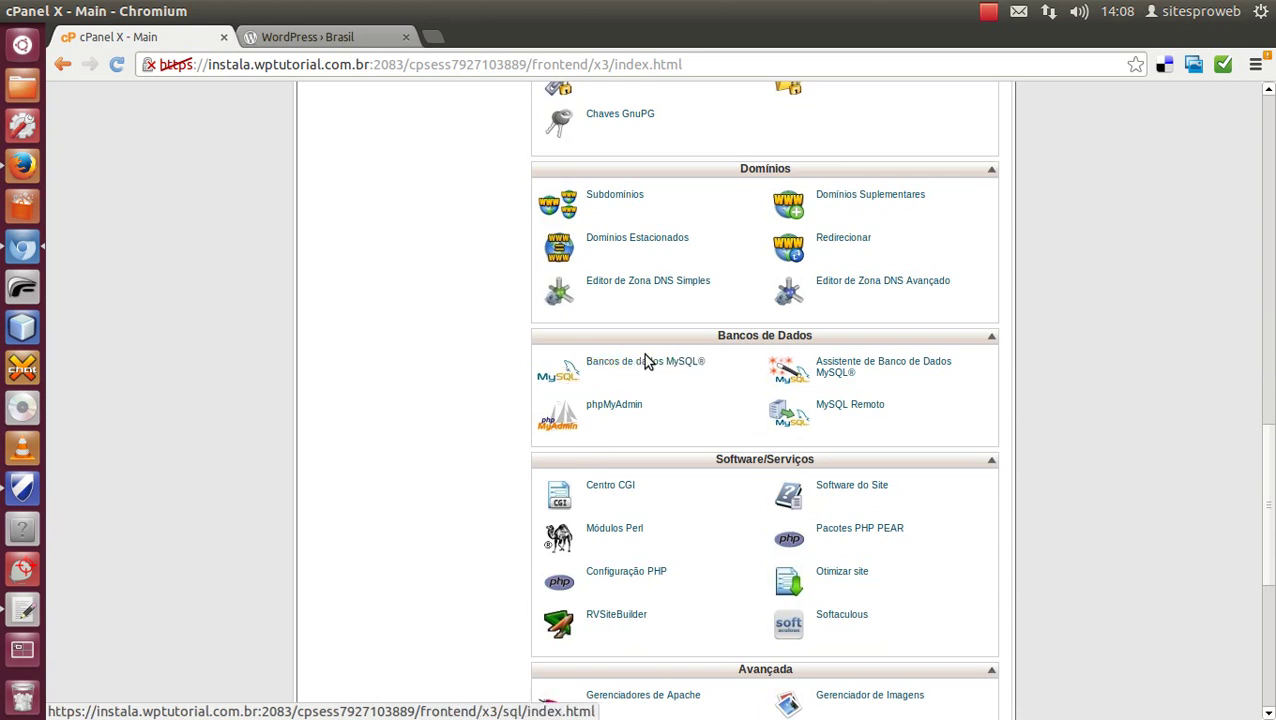
pyautogui.click(647, 368)
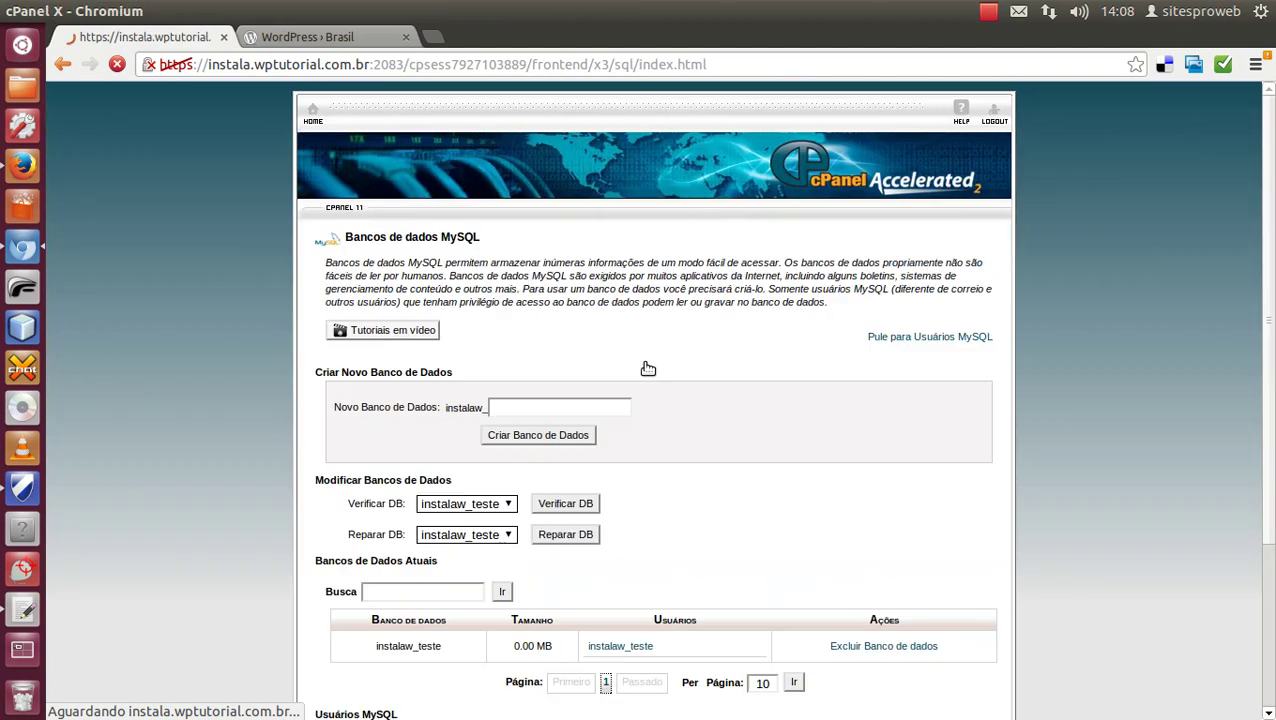
# Step: Remove the existing MySQL user from its database
pyautogui.scroll(-3, 677, 409)
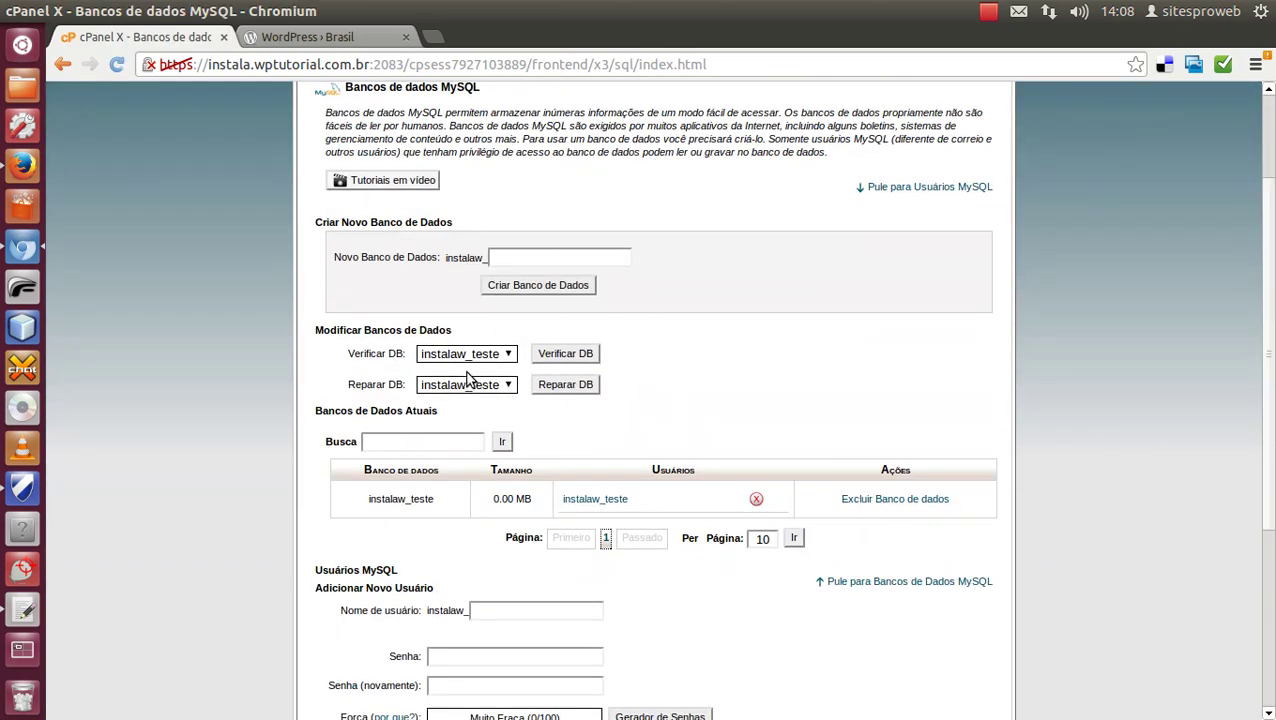
pyautogui.scroll(-1, 665, 397)
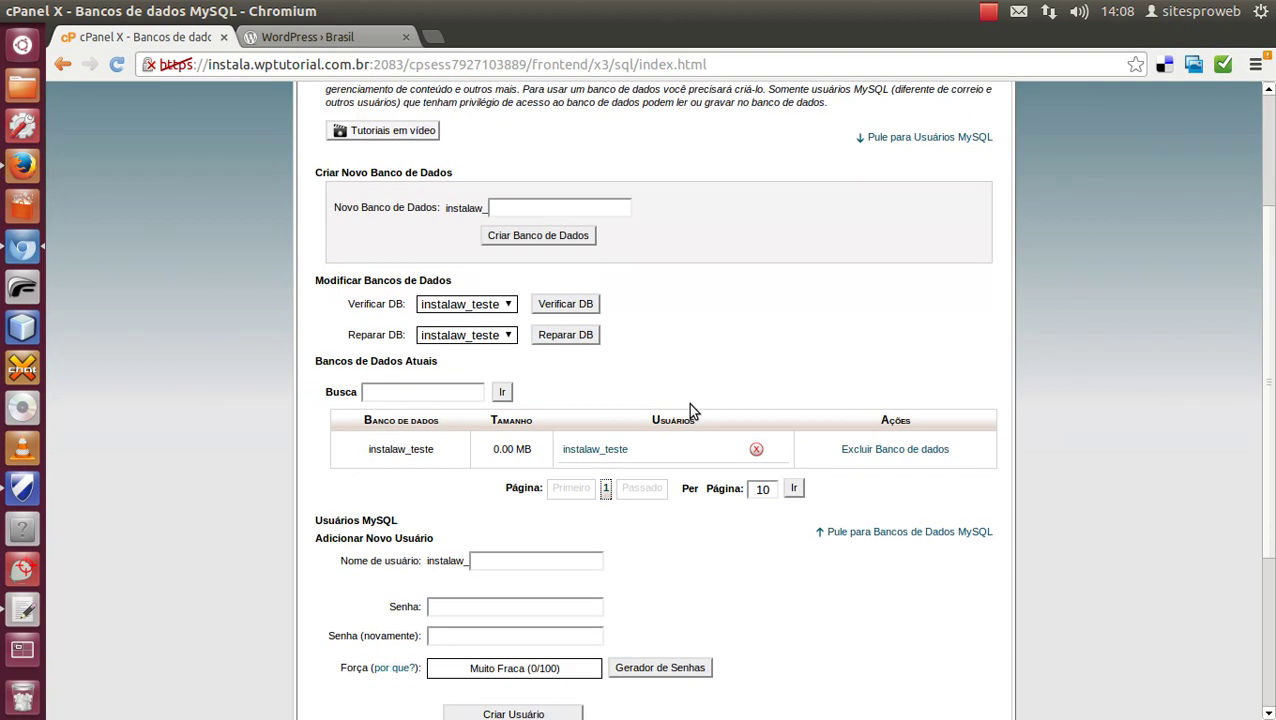
pyautogui.click(748, 451)
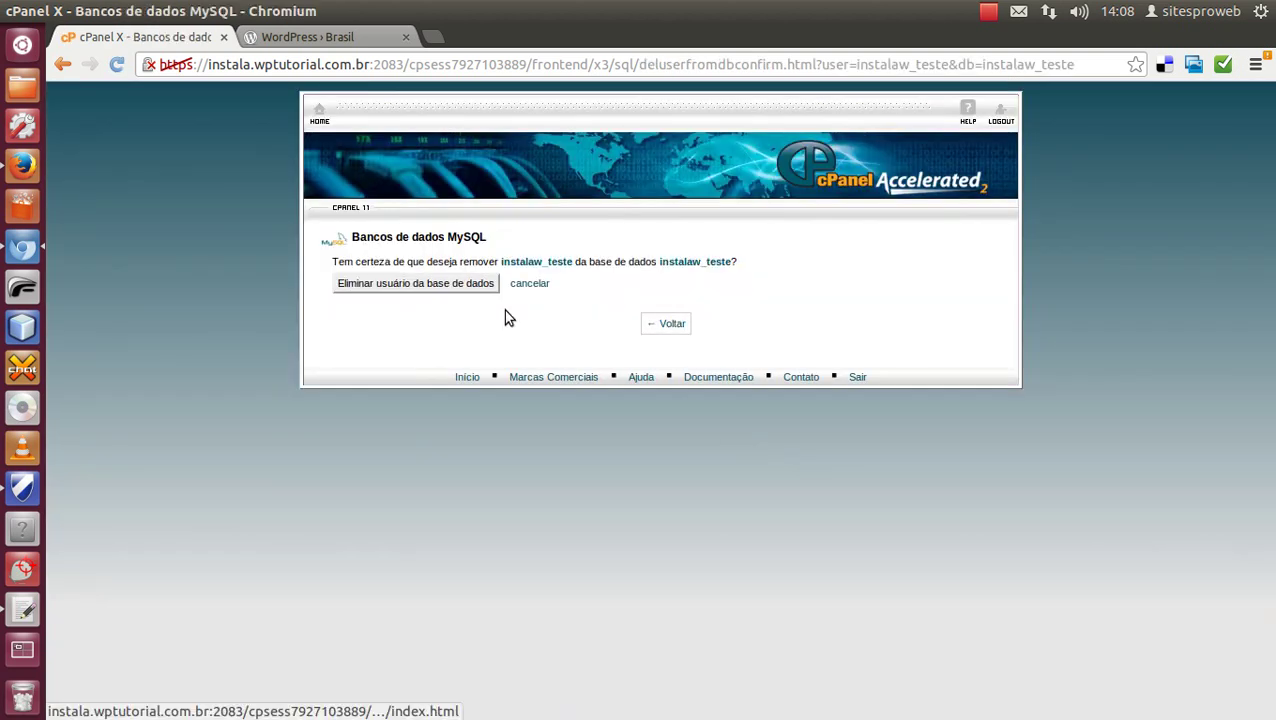
pyautogui.click(430, 284)
pyautogui.click(660, 304)
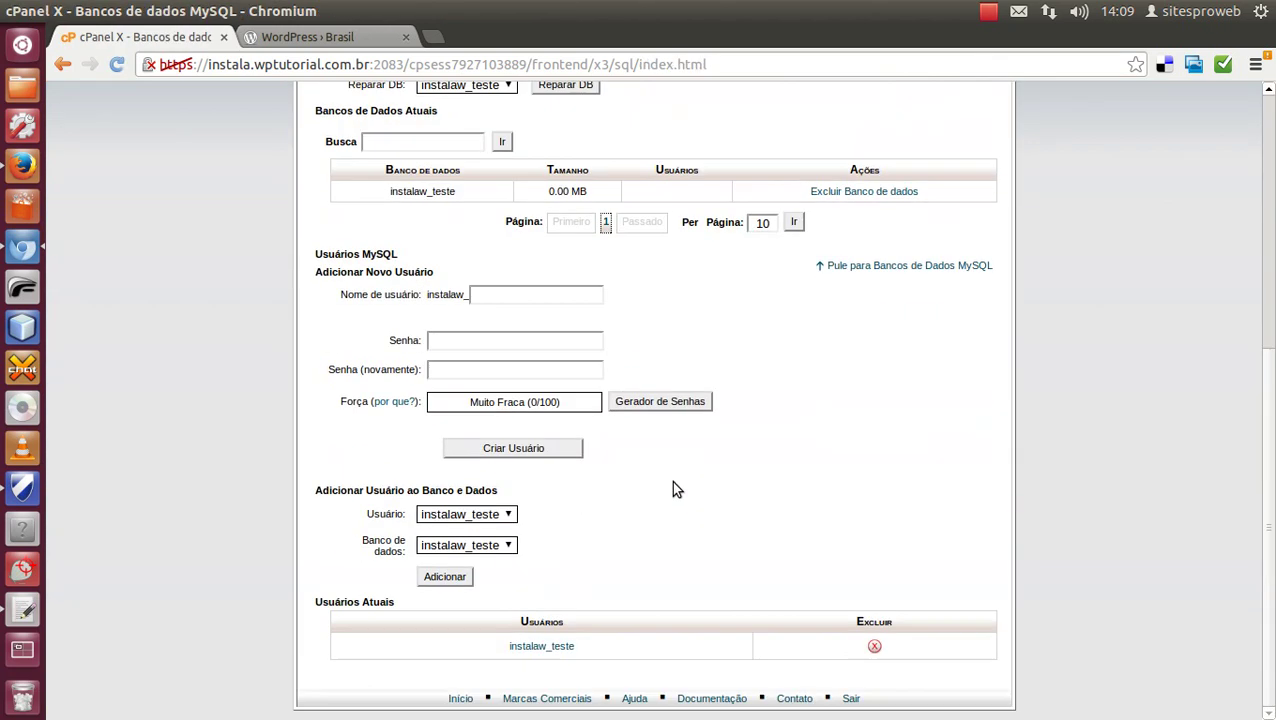
# Step: Permanently delete the MySQL user instalaw_teste and return to the databases page
pyautogui.click(874, 647)
pyautogui.click(377, 311)
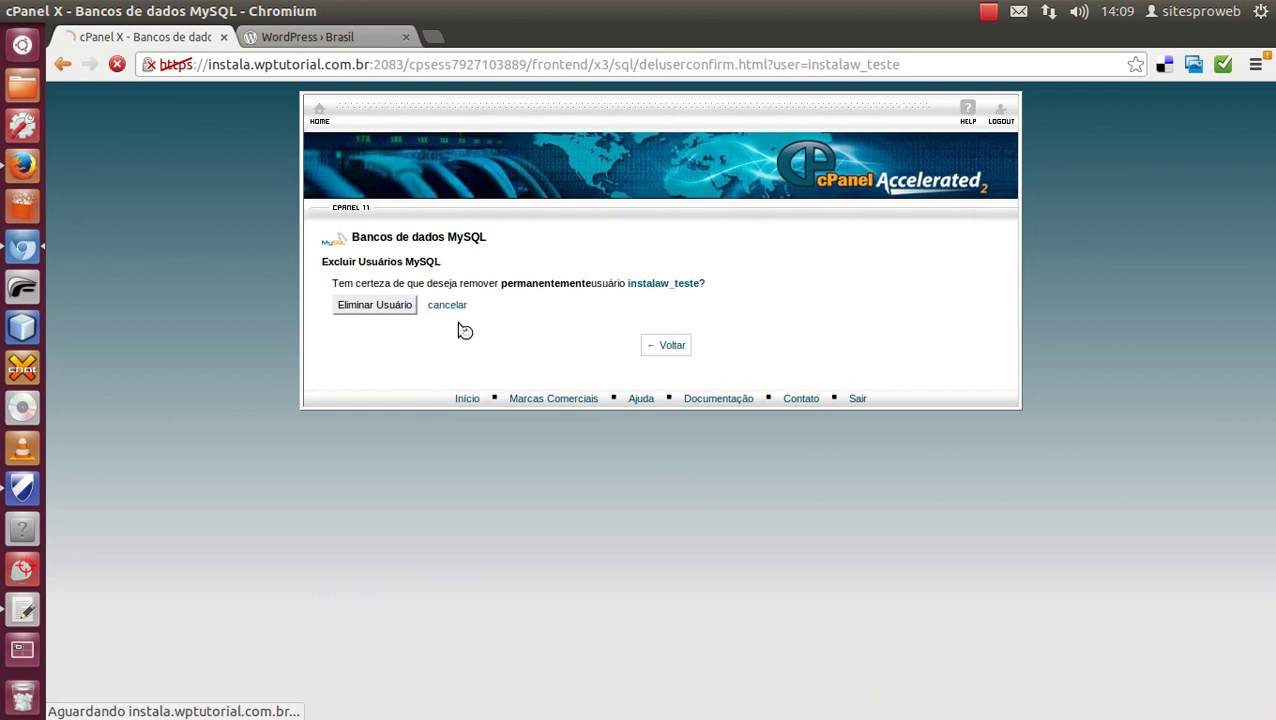
pyautogui.click(668, 305)
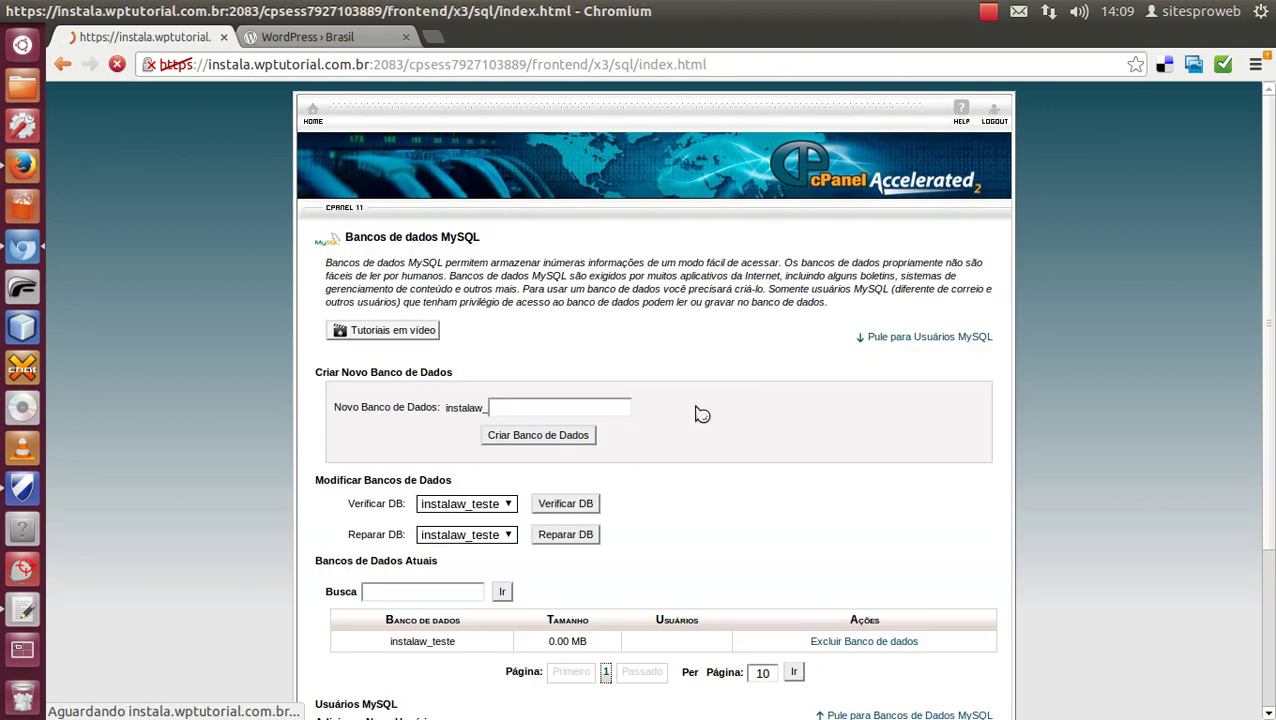
pyautogui.scroll(-4, 760, 513)
pyautogui.scroll(3, 706, 420)
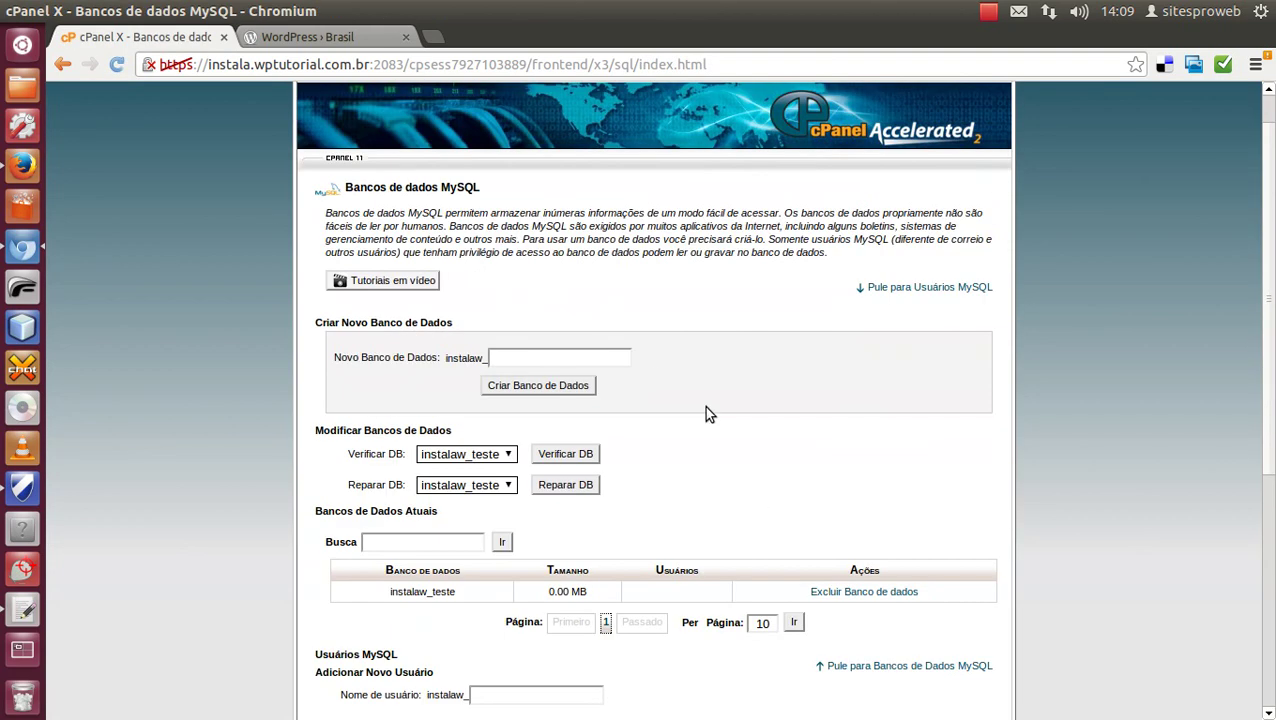
pyautogui.click(543, 351)
# Step: Create the MySQL database instalaw_wordpress and return to the MySQL Databases page
pyautogui.write('wordpress')
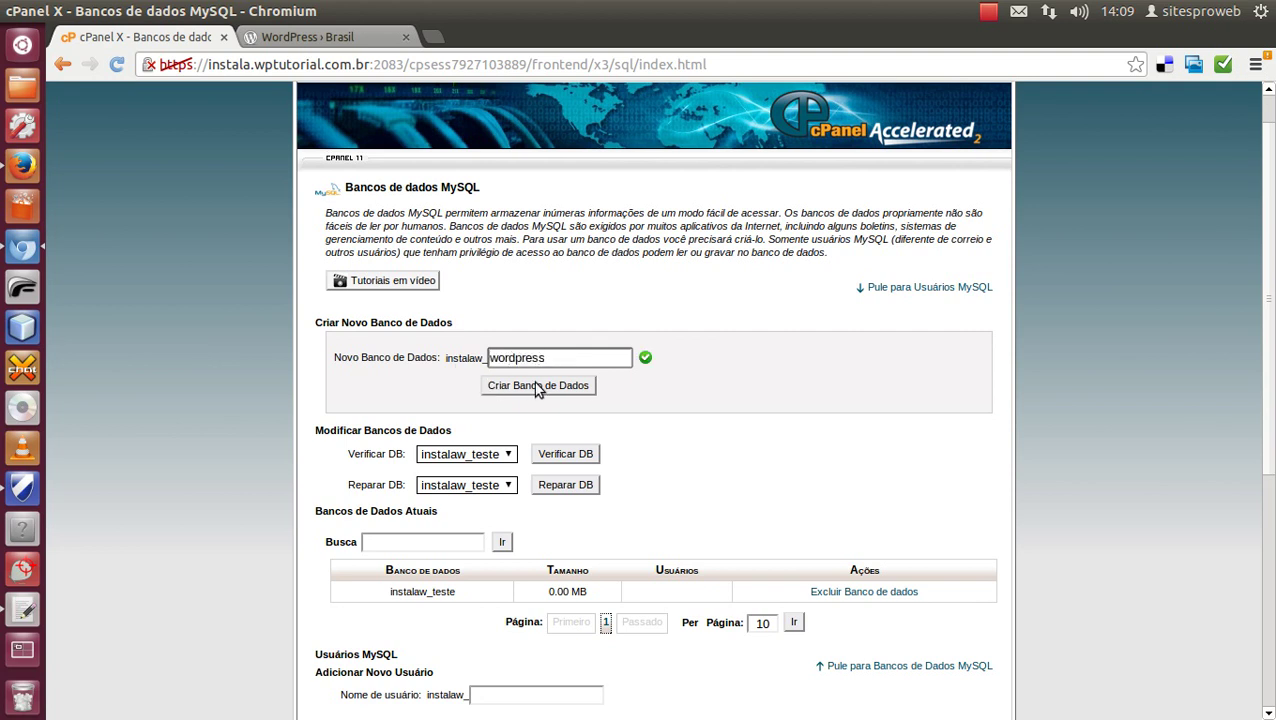
pyautogui.click(544, 389)
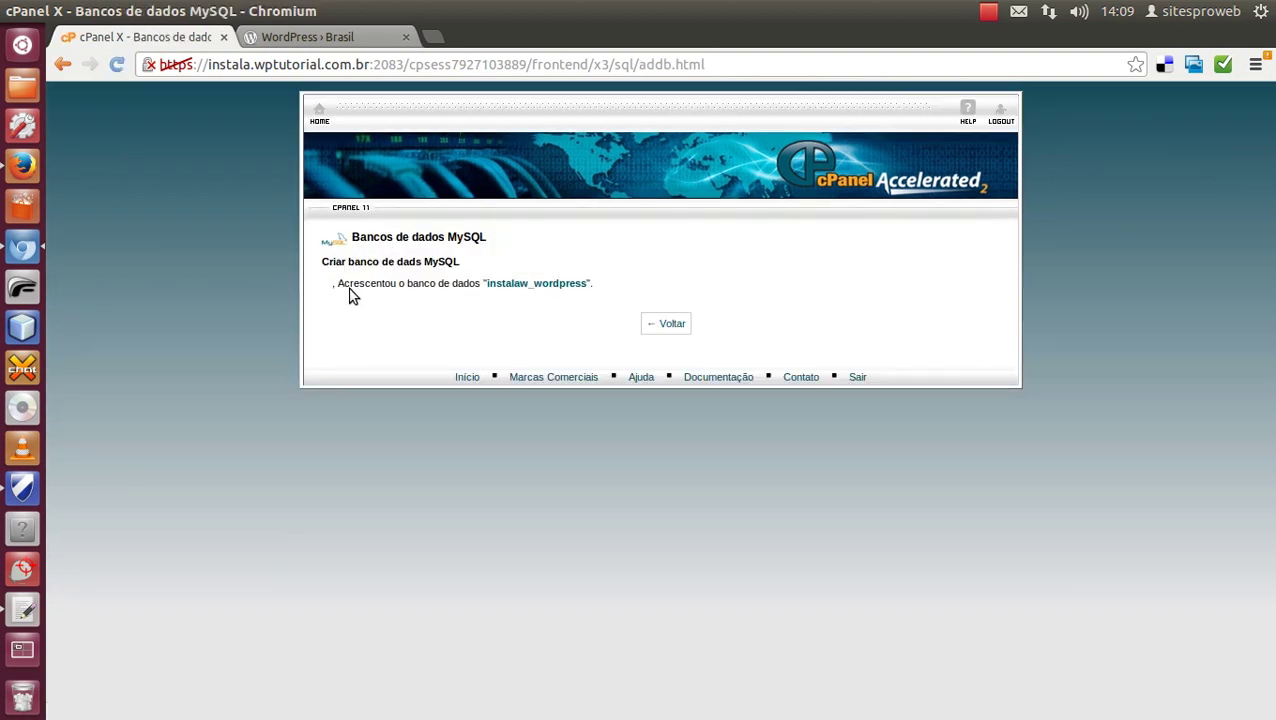
pyautogui.click(670, 324)
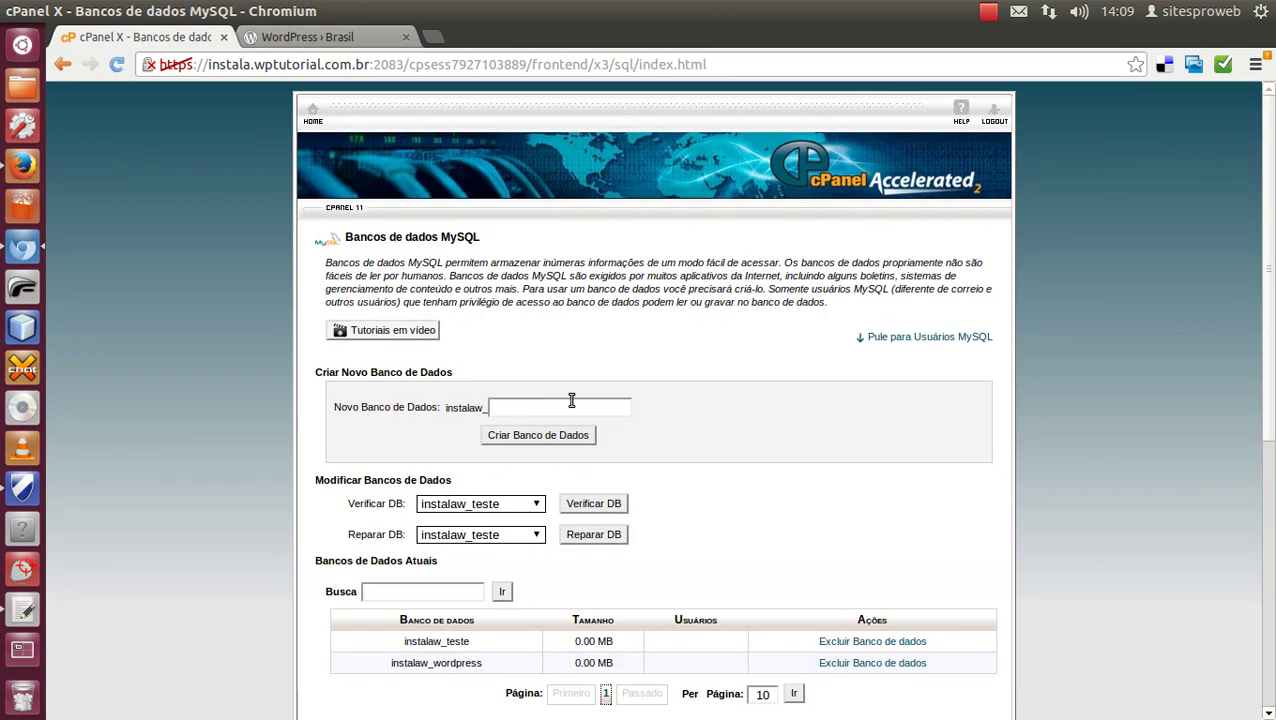
# Step: Enter 'usuario' as the name for a new MySQL user
pyautogui.scroll(-5, 702, 410)
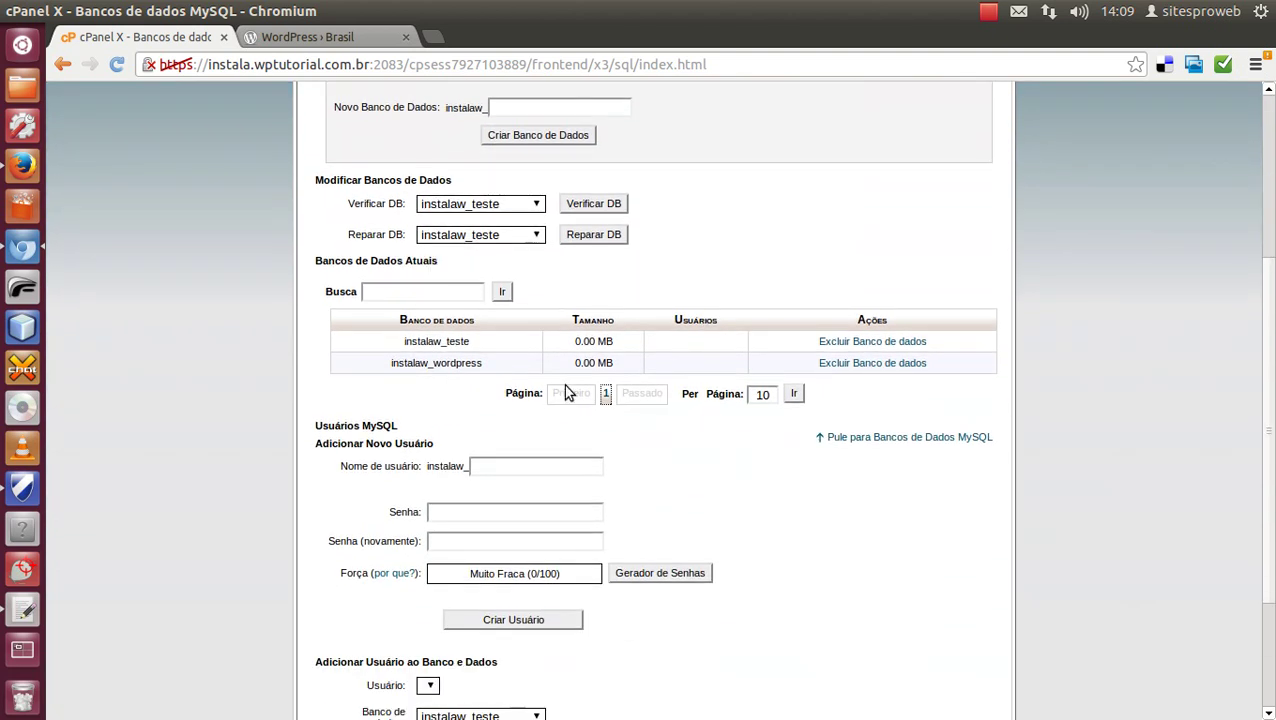
pyautogui.scroll(-2, 713, 511)
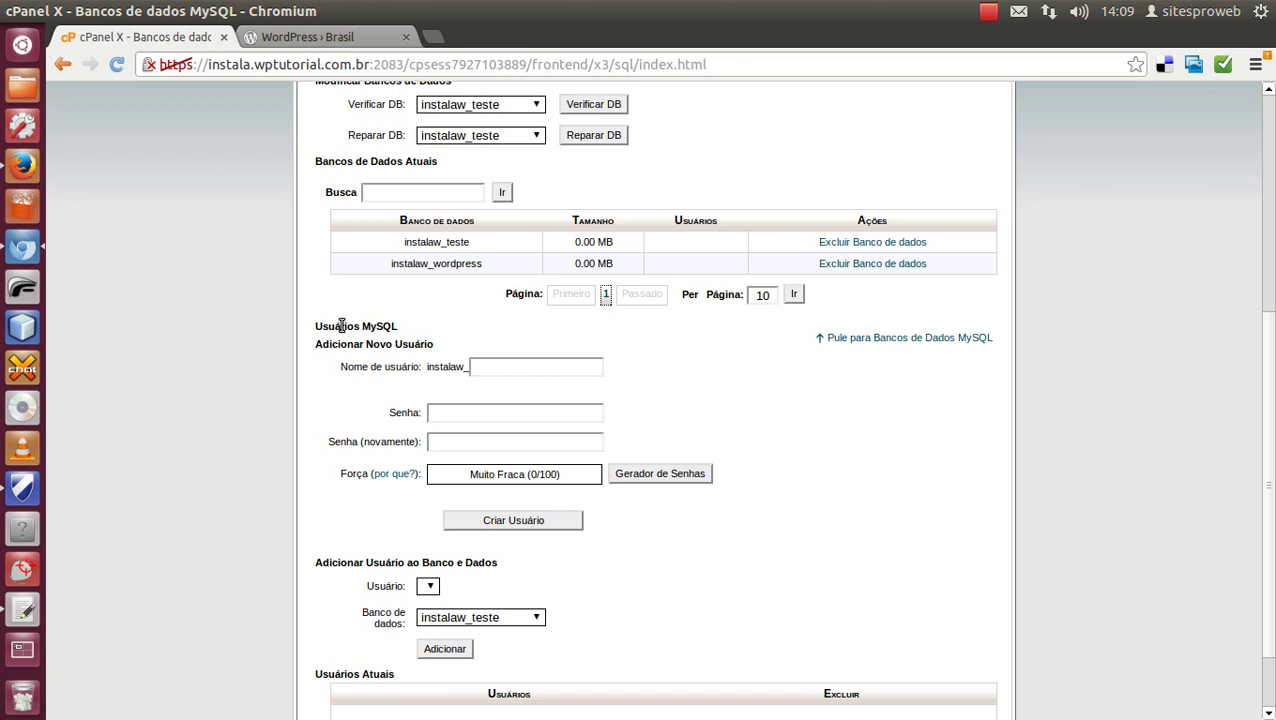
pyautogui.moveTo(402, 330); pyautogui.dragTo(313, 330)
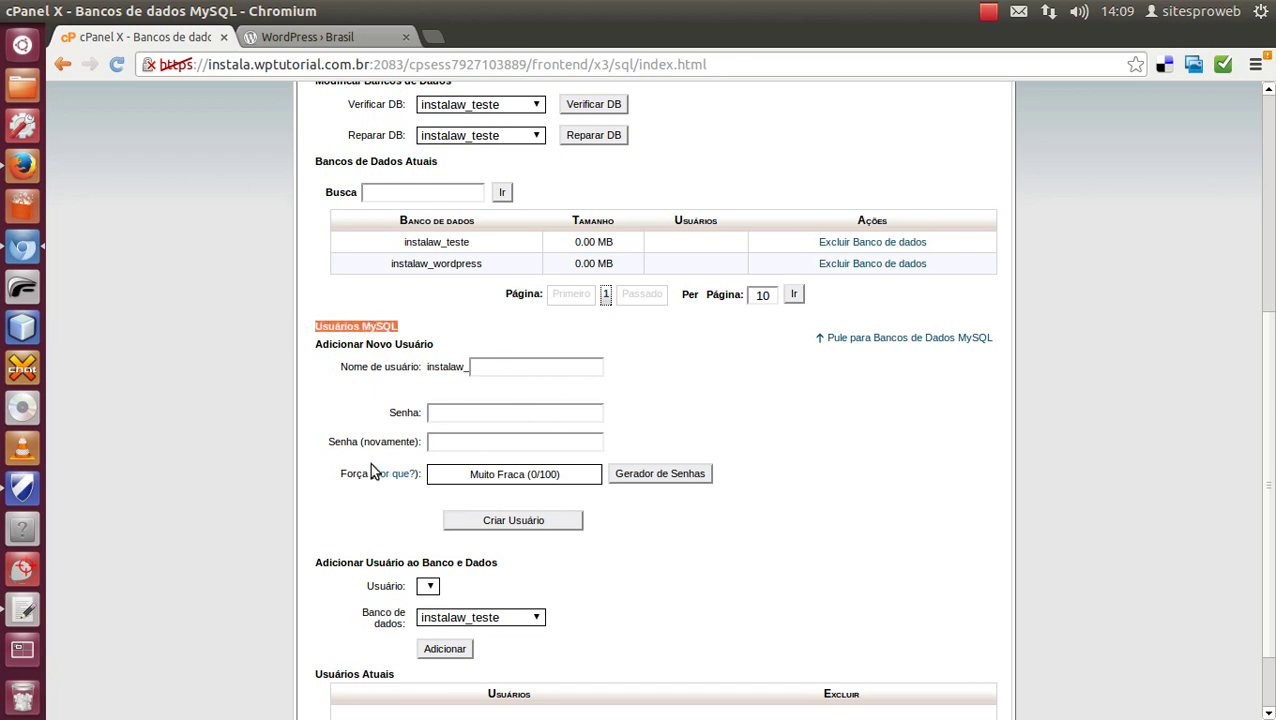
pyautogui.scroll(3, 505, 489)
pyautogui.scroll(-2, 464, 416)
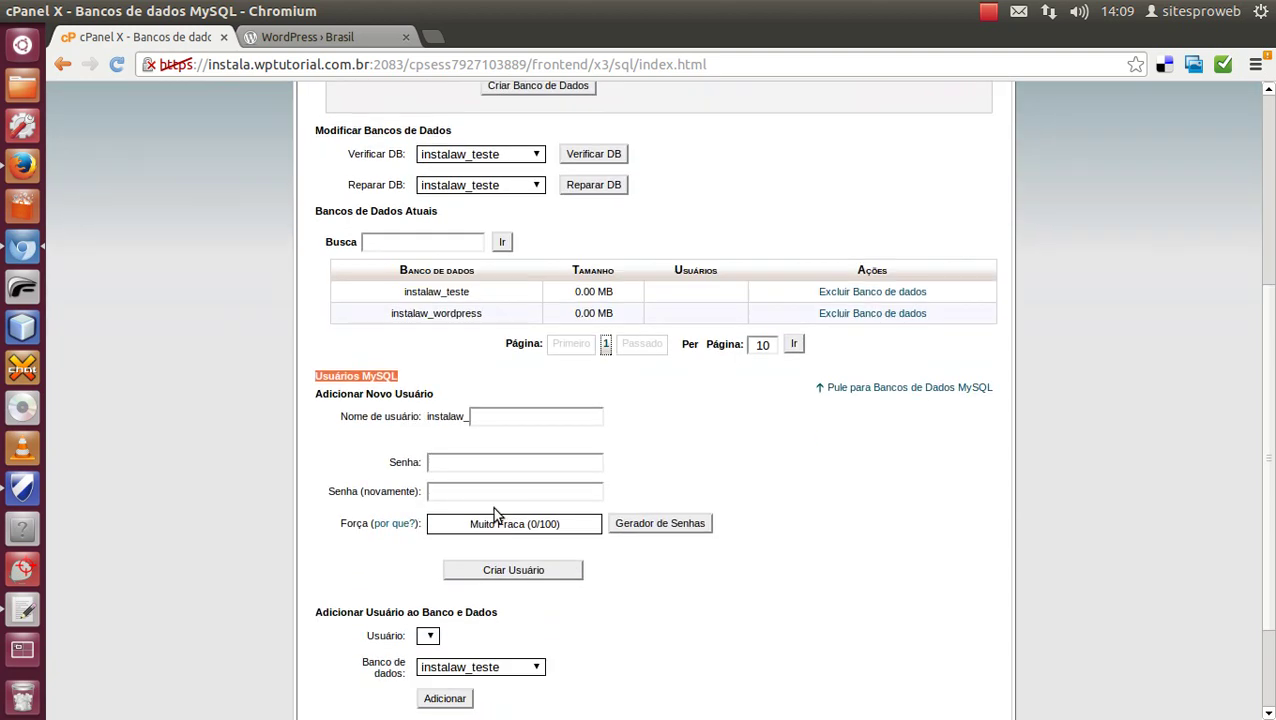
pyautogui.click(505, 416)
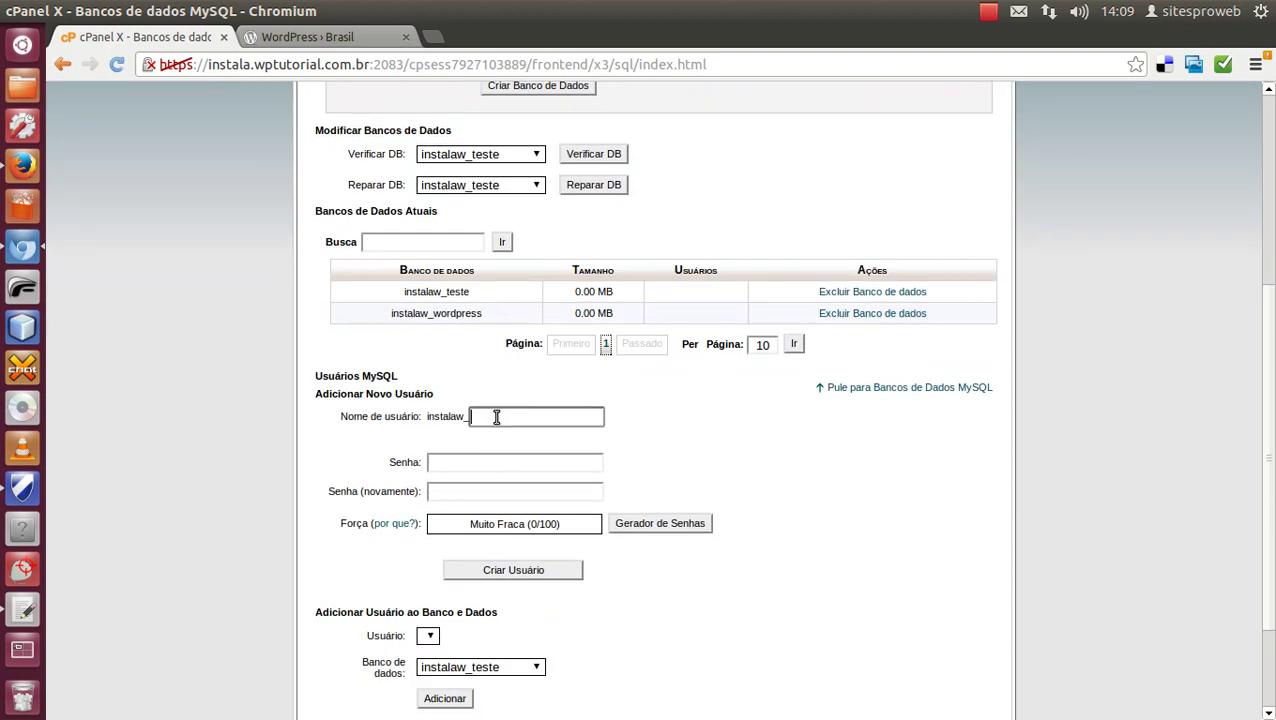
pyautogui.write('usuario')
# Step: Generate and copy a strong password, then create the instalaw_usuario user
pyautogui.click(660, 523)
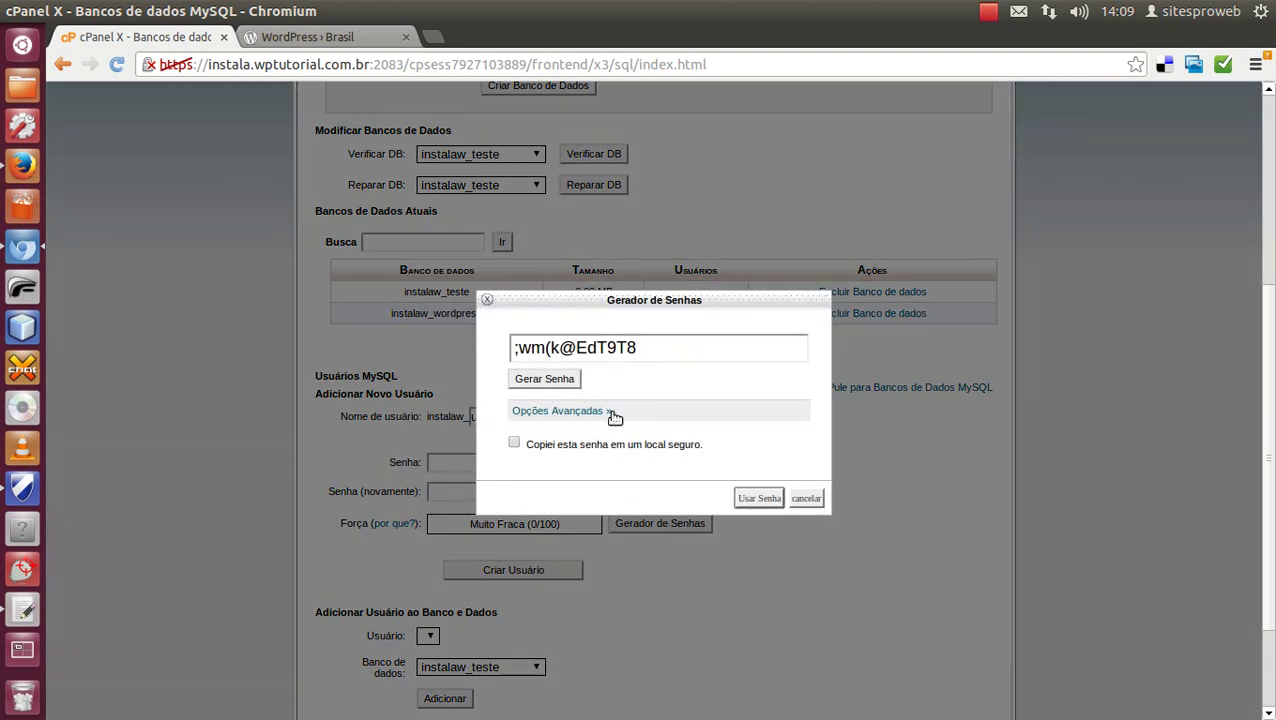
pyautogui.tripleClick(521, 347)
pyautogui.rightClick(566, 347)
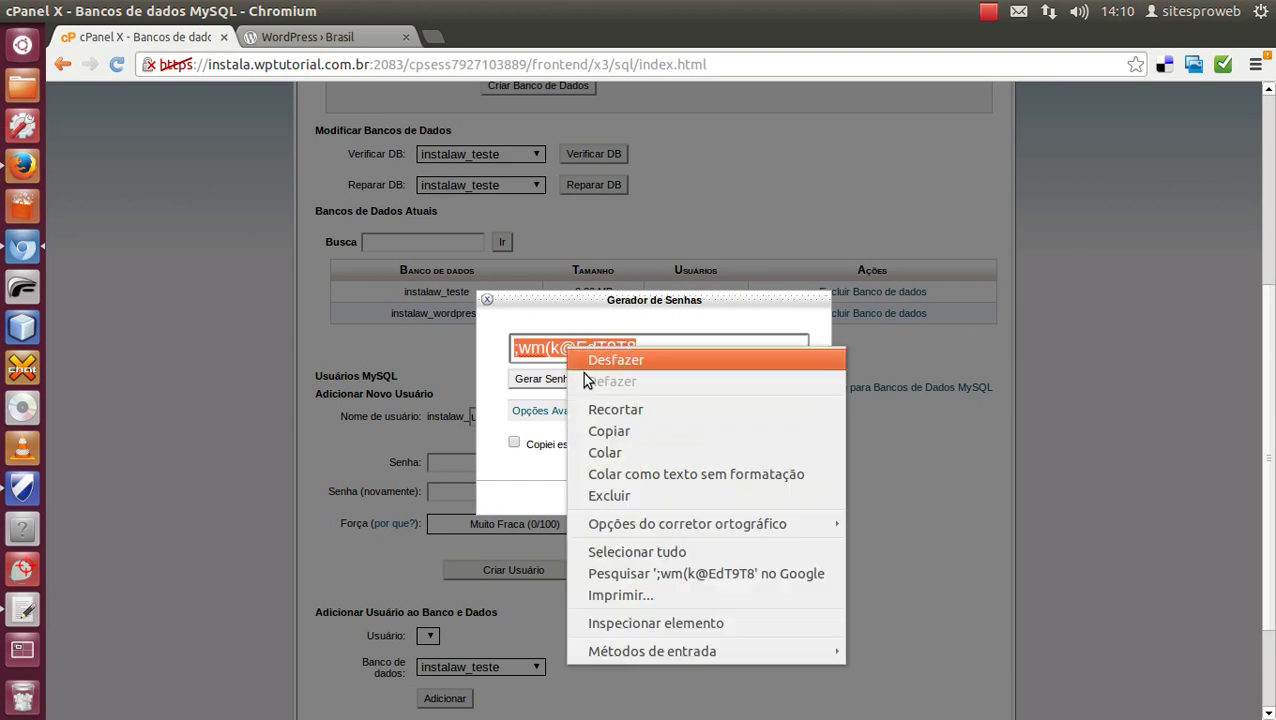
pyautogui.click(606, 430)
pyautogui.click(600, 448)
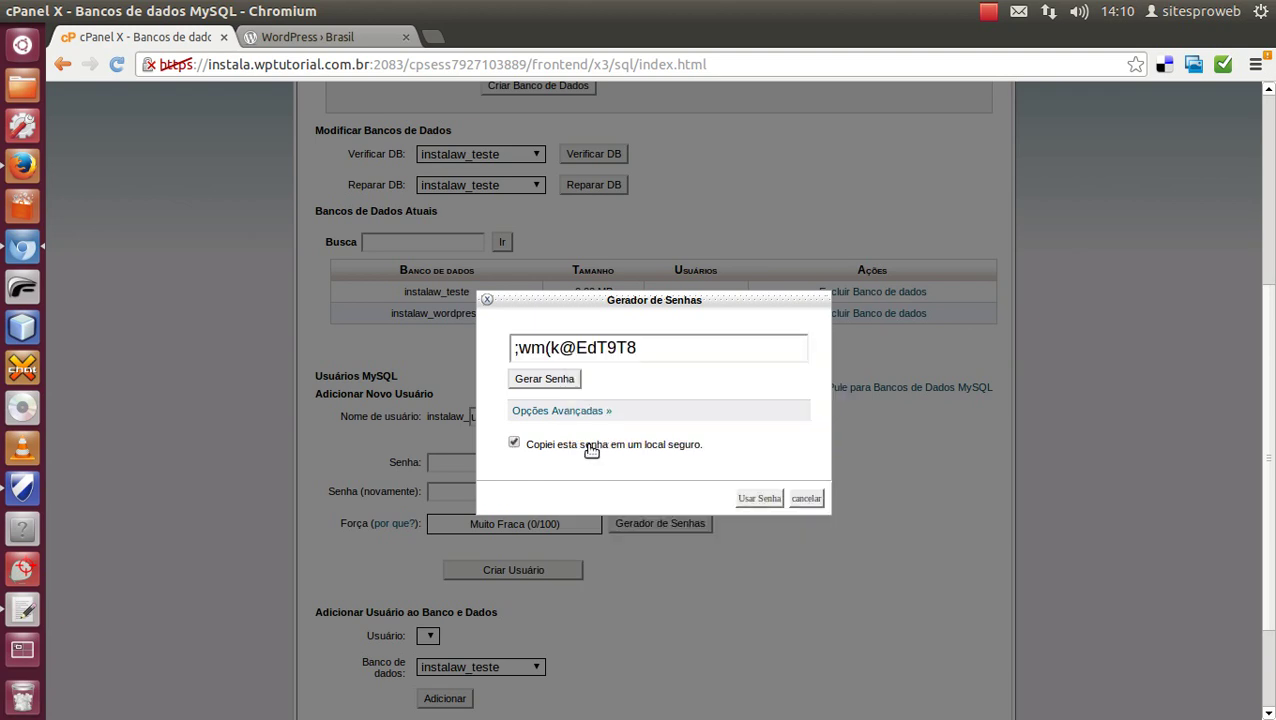
pyautogui.click(758, 498)
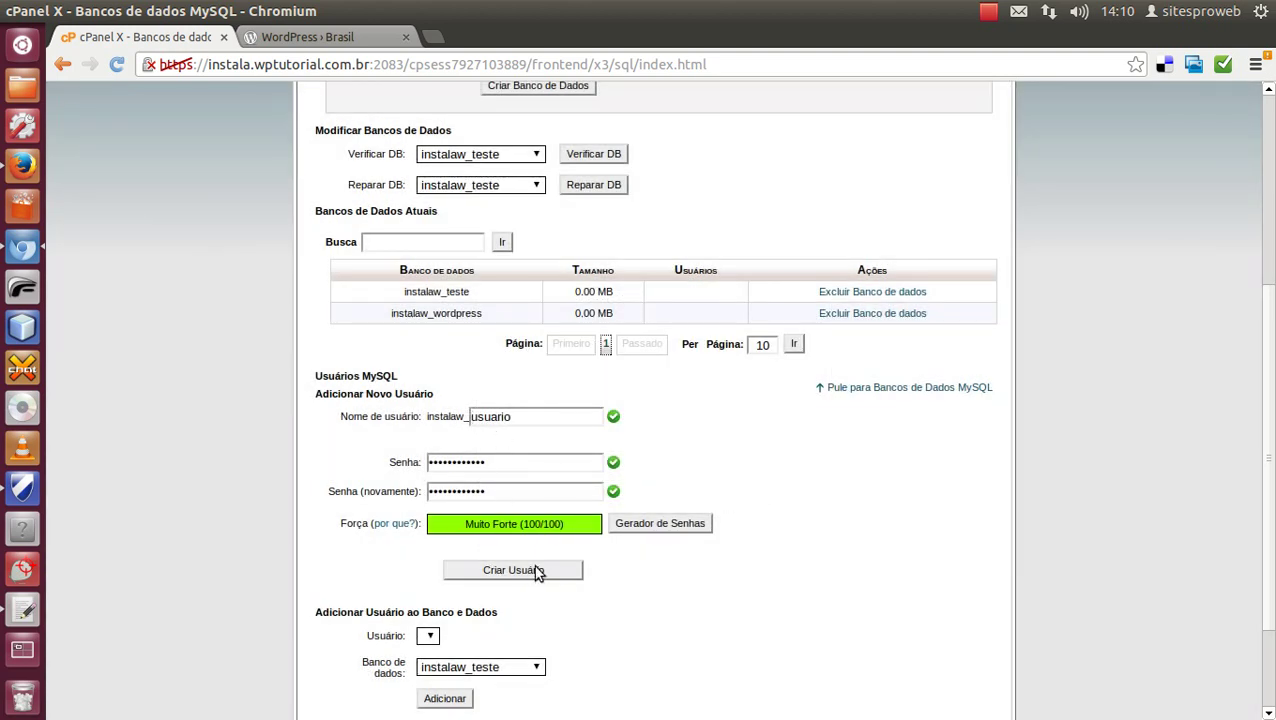
pyautogui.click(537, 571)
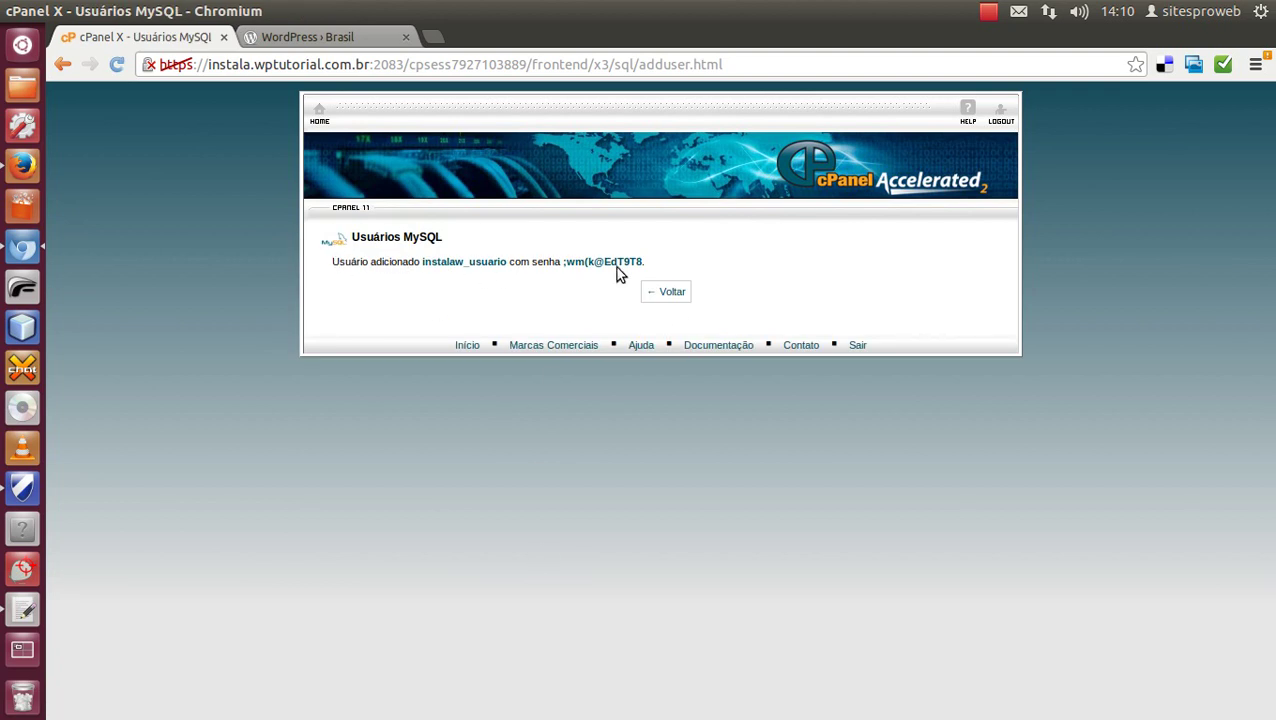
pyautogui.click(672, 294)
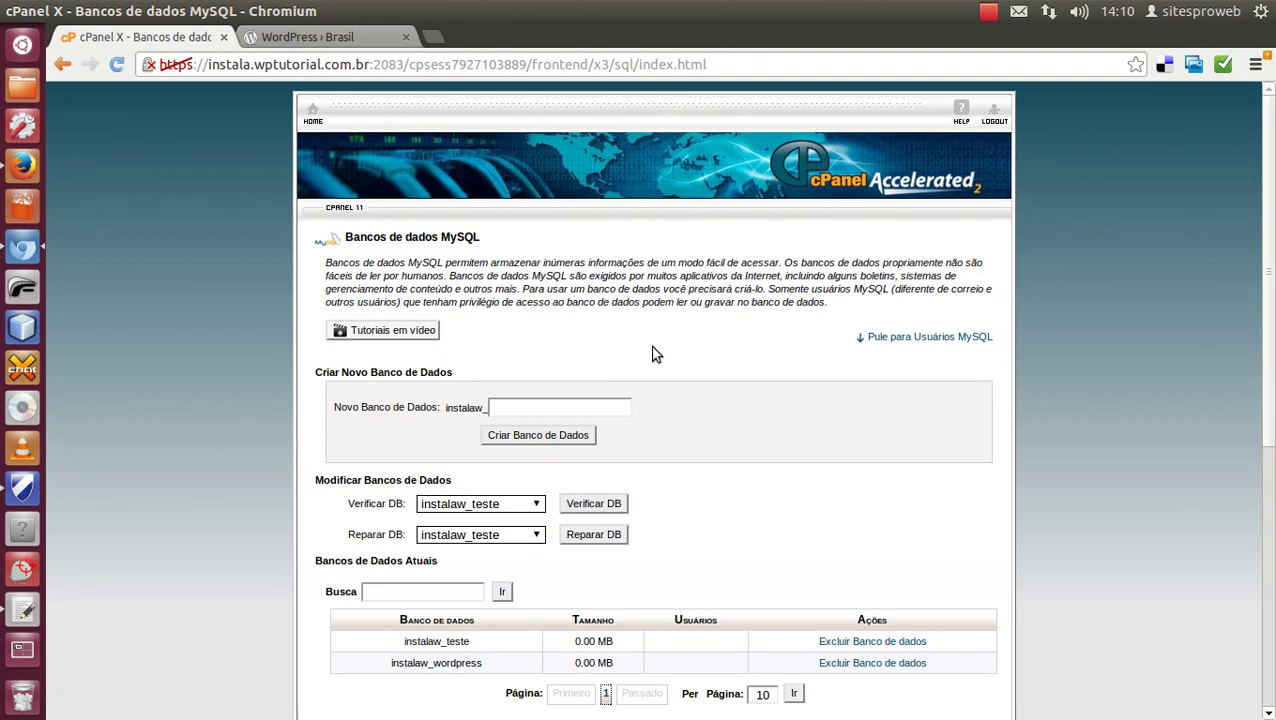
pyautogui.scroll(-3, 699, 473)
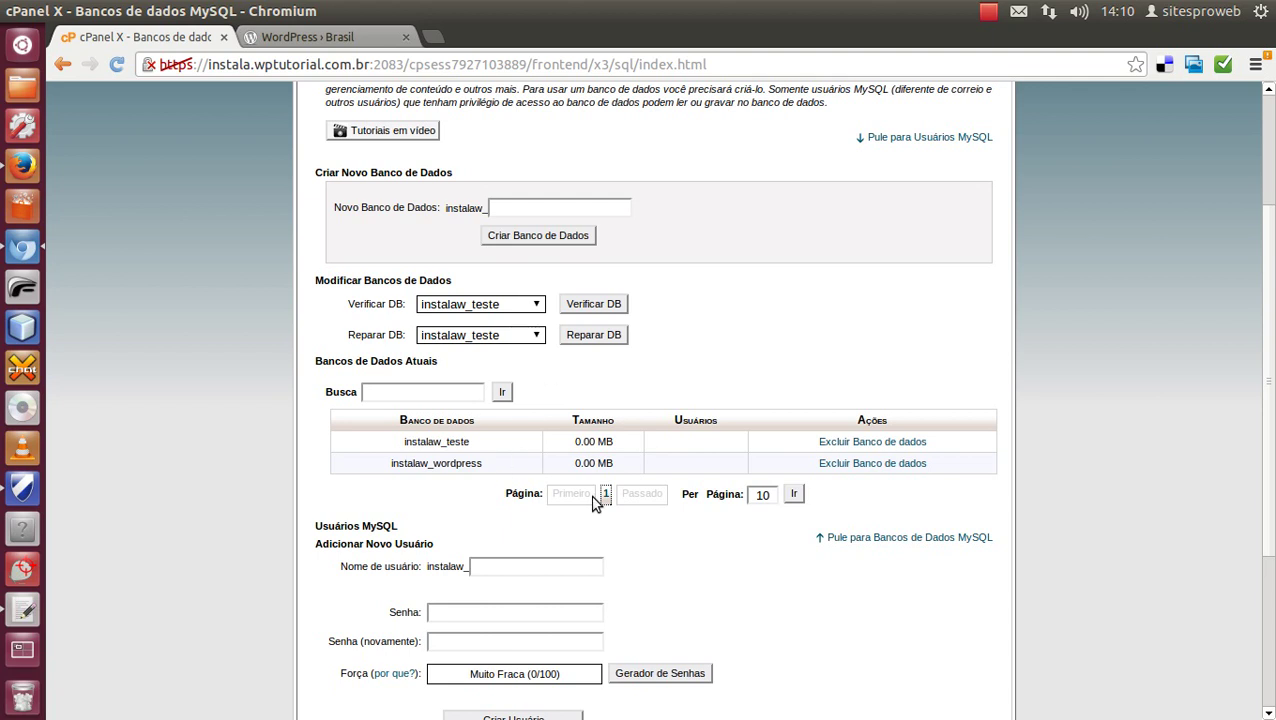
pyautogui.scroll(-3, 594, 500)
pyautogui.scroll(-1, 609, 530)
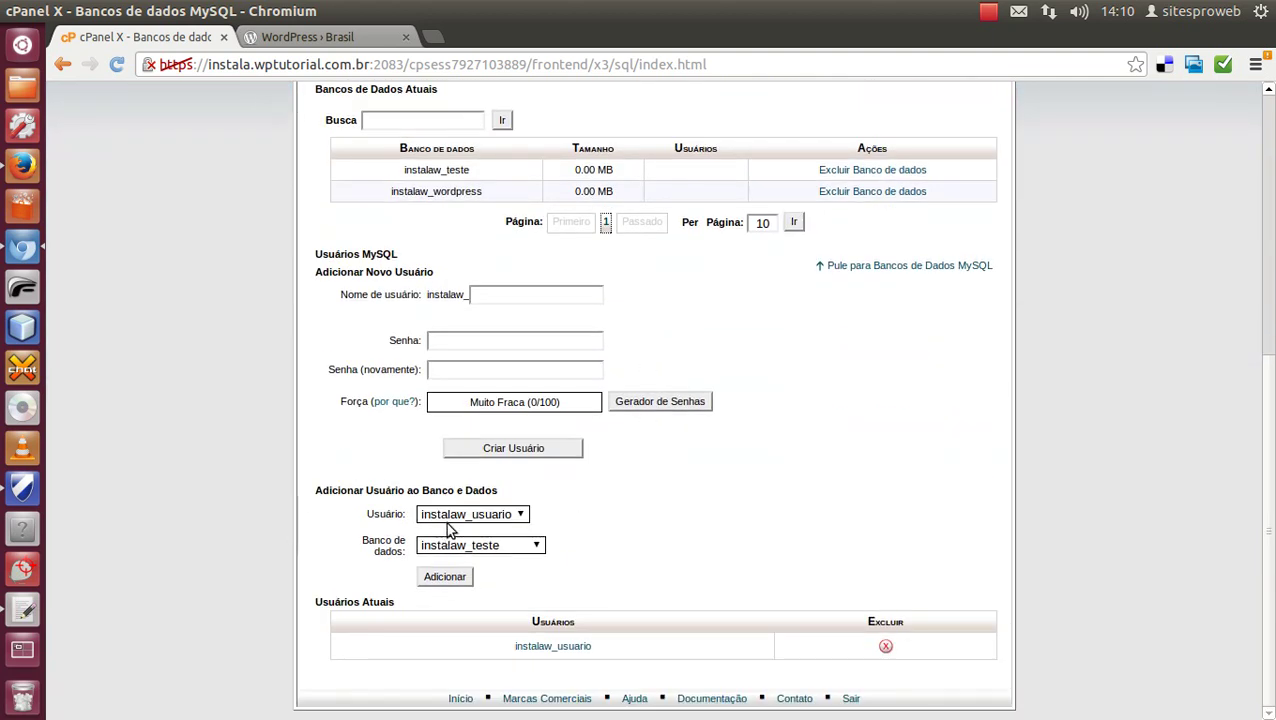
# Step: Add user instalaw_usuario to the instalaw_wordpress database
pyautogui.tripleClick(399, 492)
pyautogui.moveTo(316, 490); pyautogui.dragTo(502, 488)
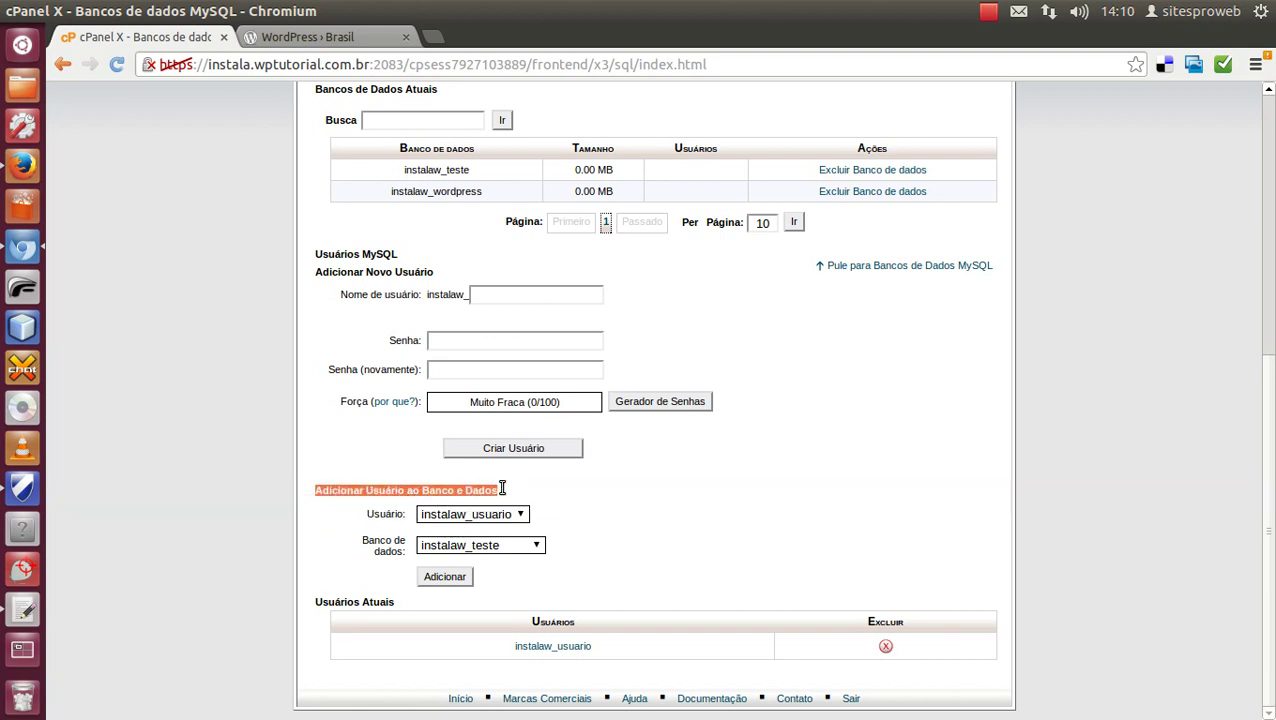
pyautogui.click(586, 500)
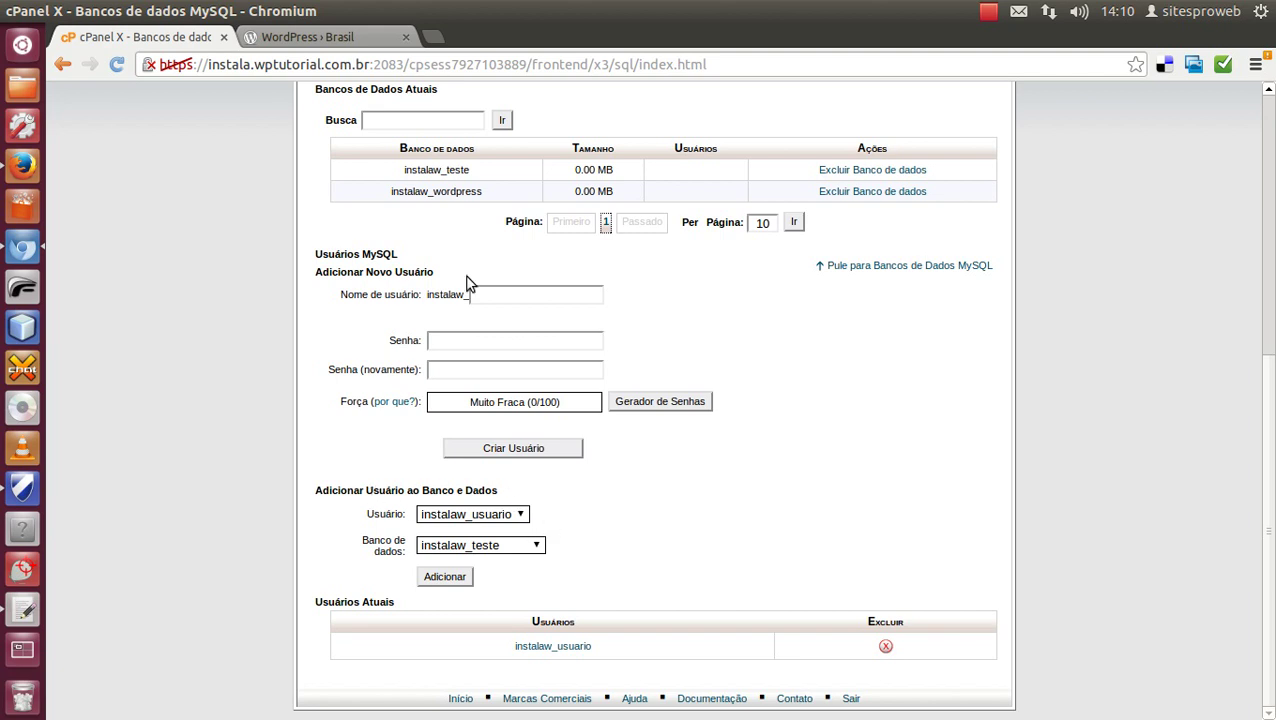
pyautogui.click(506, 543)
pyautogui.click(506, 570)
pyautogui.click(486, 513)
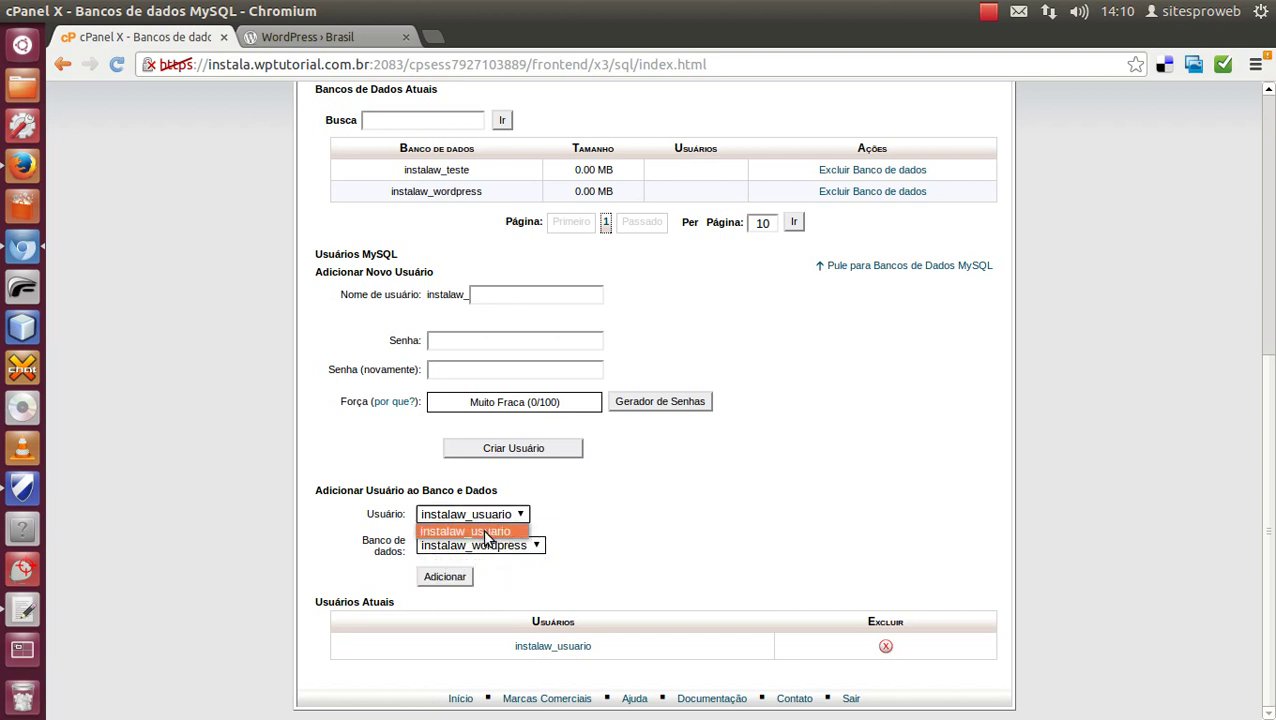
pyautogui.click(485, 532)
pyautogui.click(452, 580)
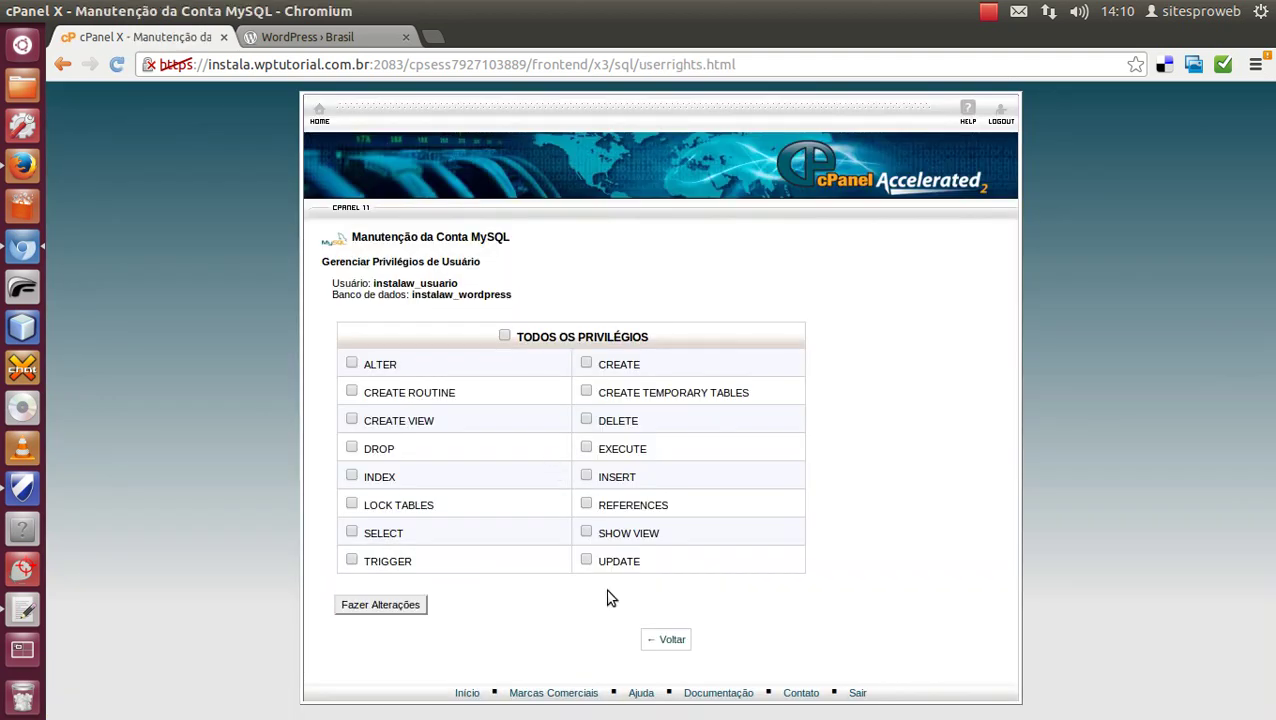
# Step: Grant instalaw_usuario TODOS OS PRIVILÉGIOS on instalaw_wordpress and save
pyautogui.click(547, 341)
pyautogui.click(398, 606)
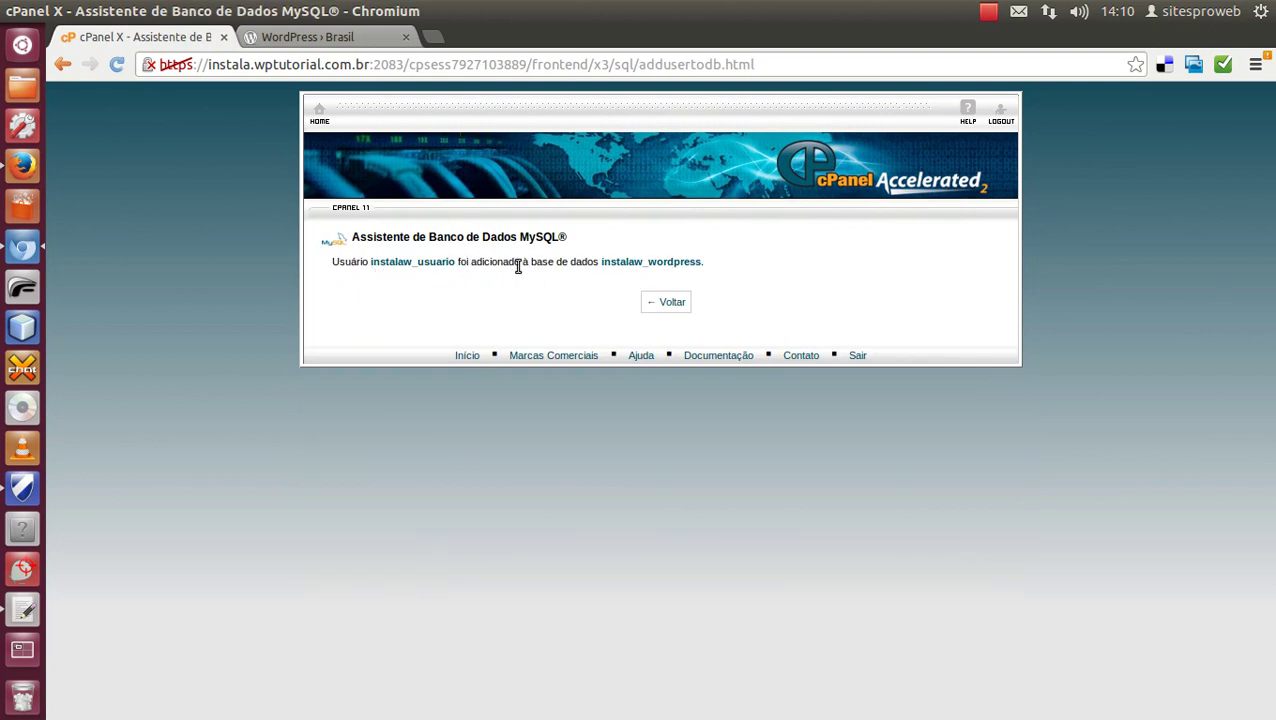
pyautogui.click(672, 303)
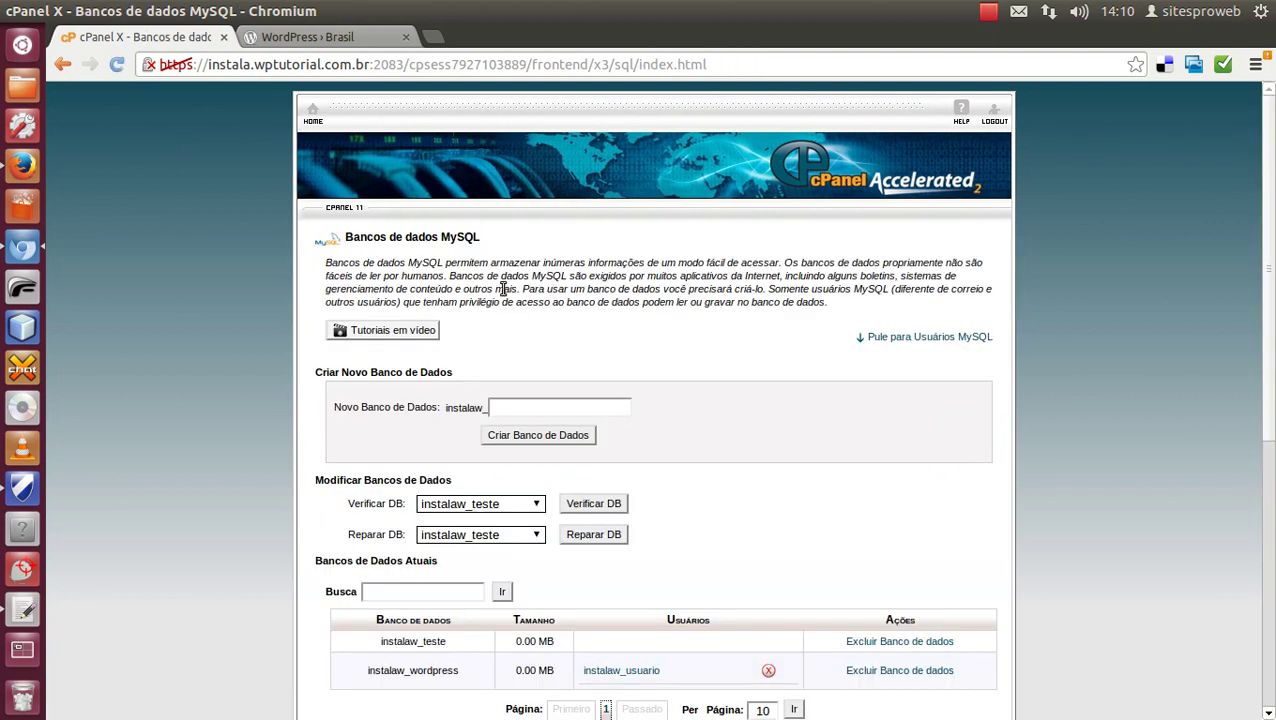
# Step: Load instala.wptutorial.com.br in a new tab and start the wp-config.php setup
pyautogui.hotkey('ctrl', 't')
pyautogui.write('instaa')
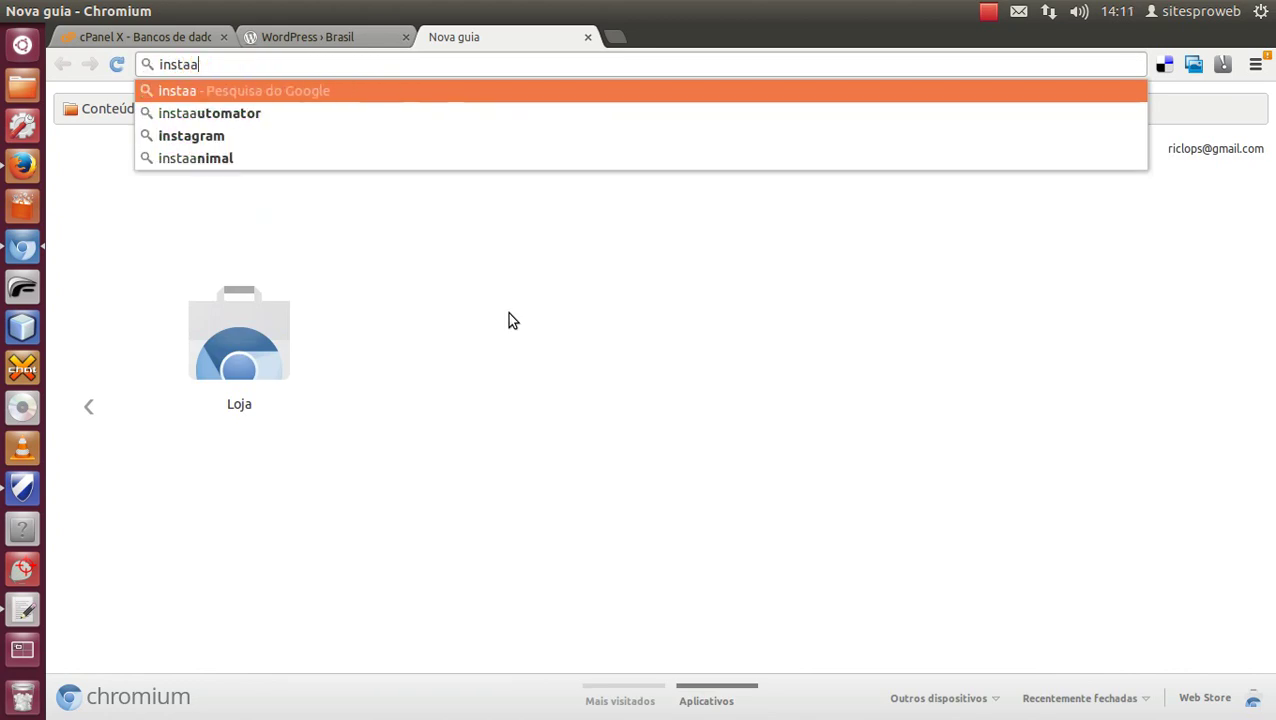
pyautogui.press('BackSpace')
pyautogui.write('l')
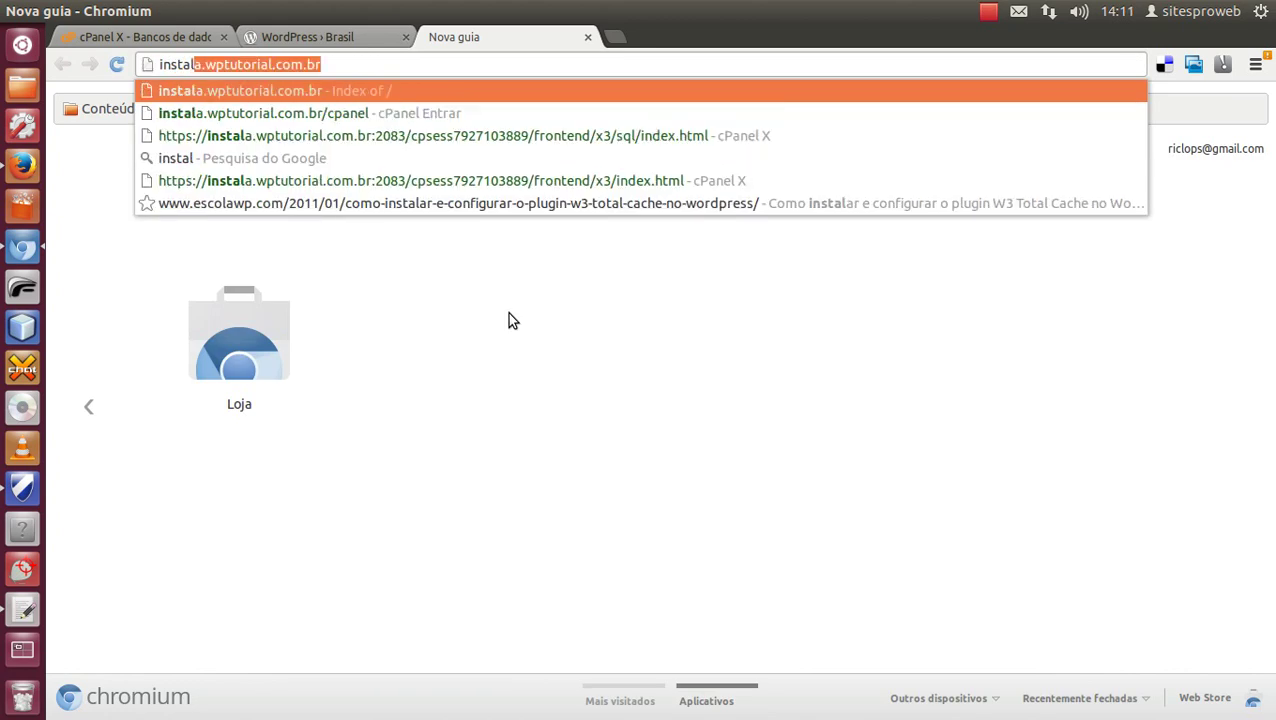
pyautogui.press('Return')
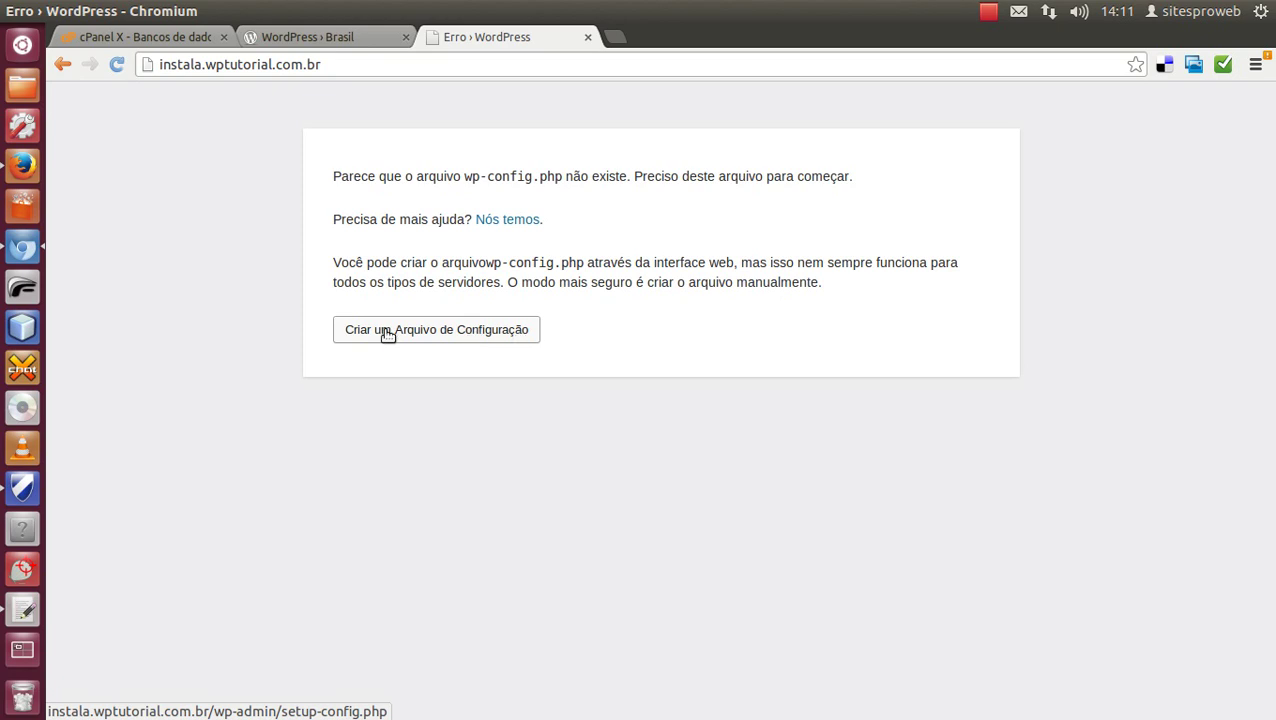
pyautogui.click(432, 338)
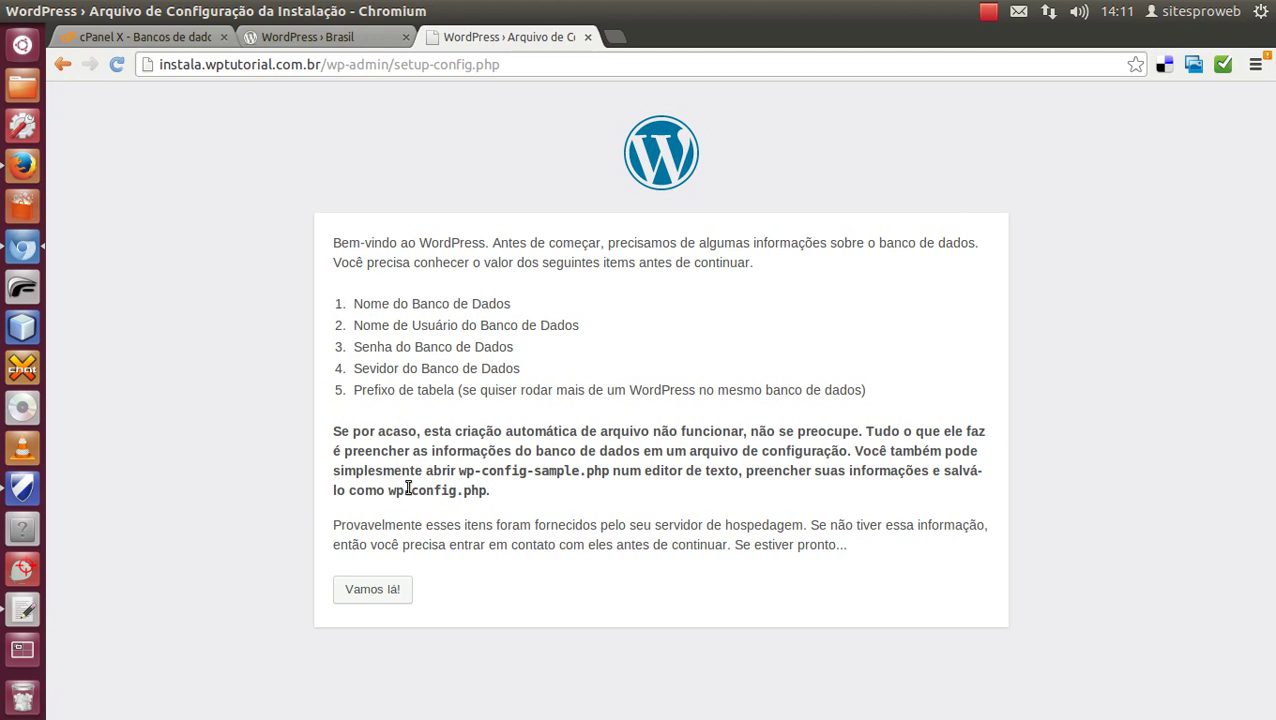
pyautogui.click(392, 592)
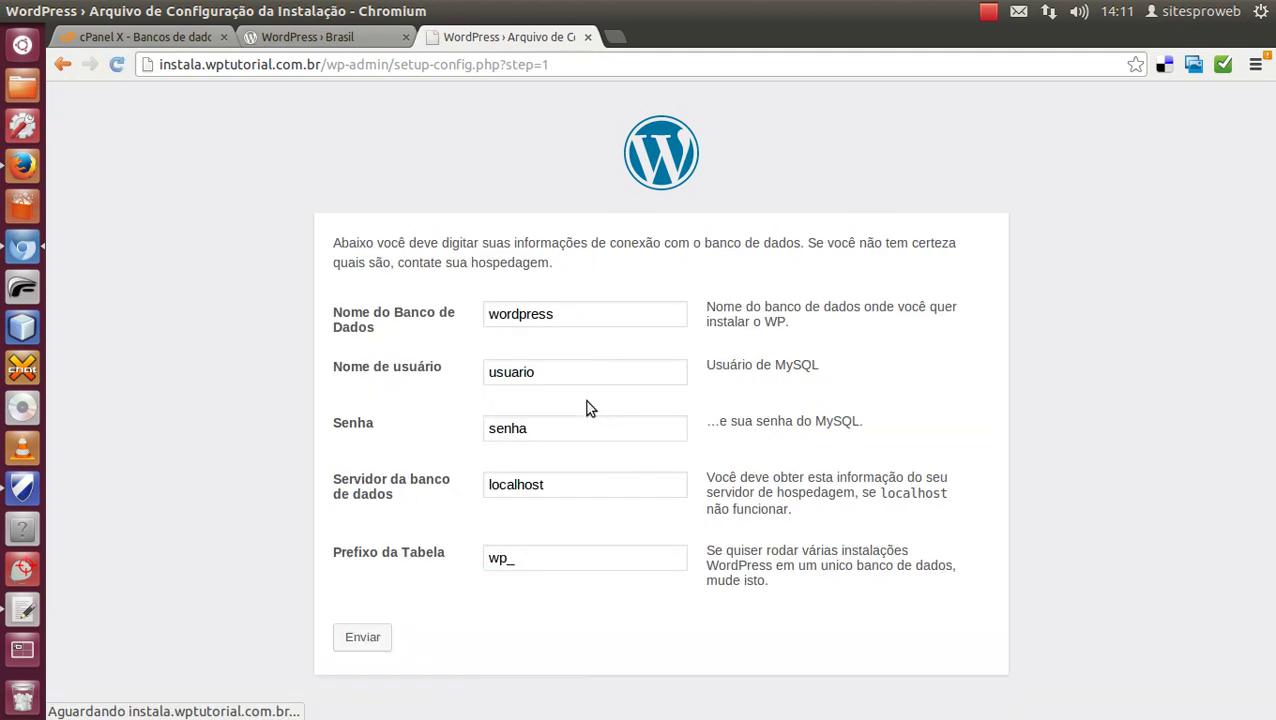
# Step: Change the database name to instalaw_wordpress, checking the exact name in cPanel
pyautogui.click(492, 316)
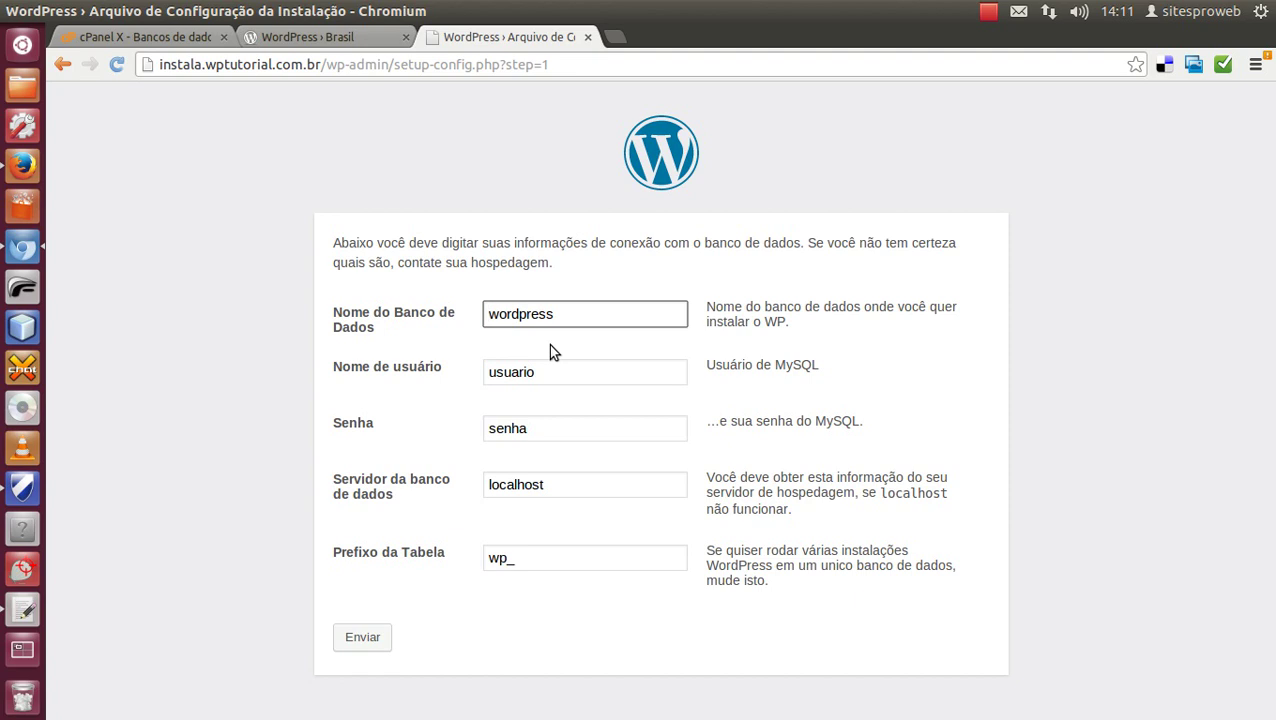
pyautogui.write('instalaw_')
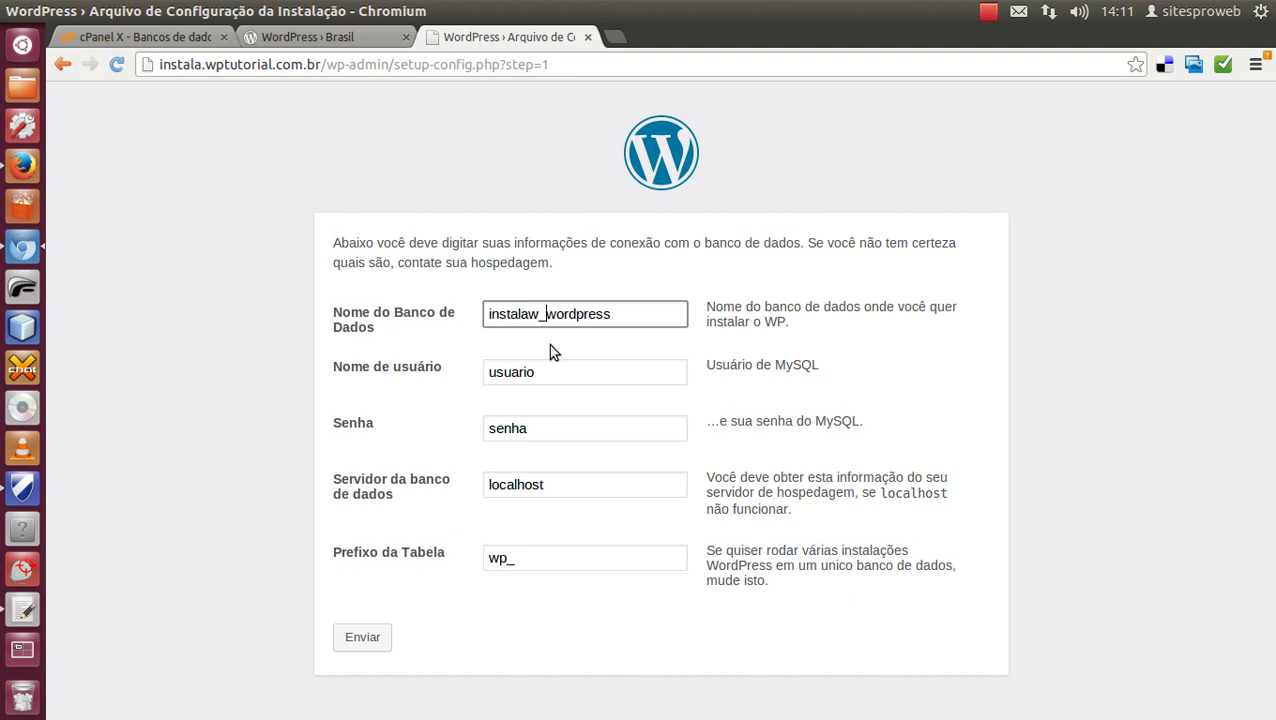
pyautogui.click(186, 42)
pyautogui.scroll(-1, 704, 398)
pyautogui.scroll(-5, 517, 497)
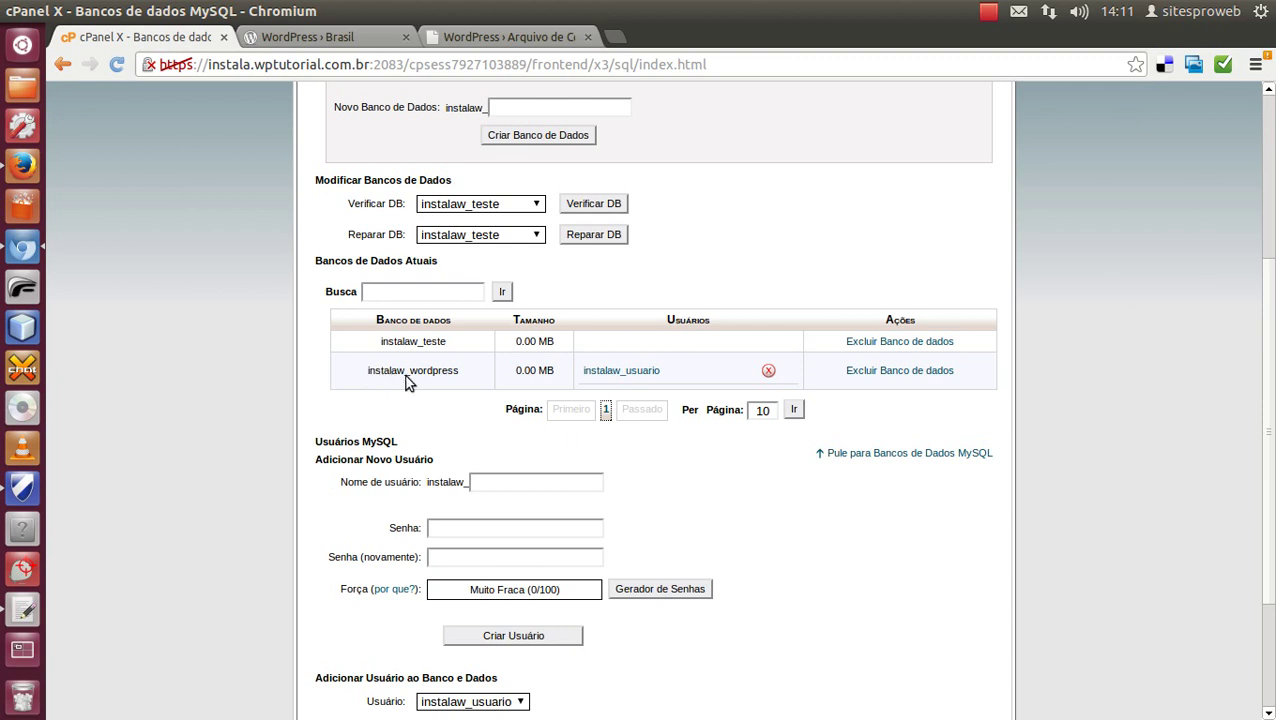
pyautogui.click(452, 36)
# Step: Prefix the username with instalaw_ to make it instalaw_usuario
pyautogui.click(488, 377)
pyautogui.write('instalaw')
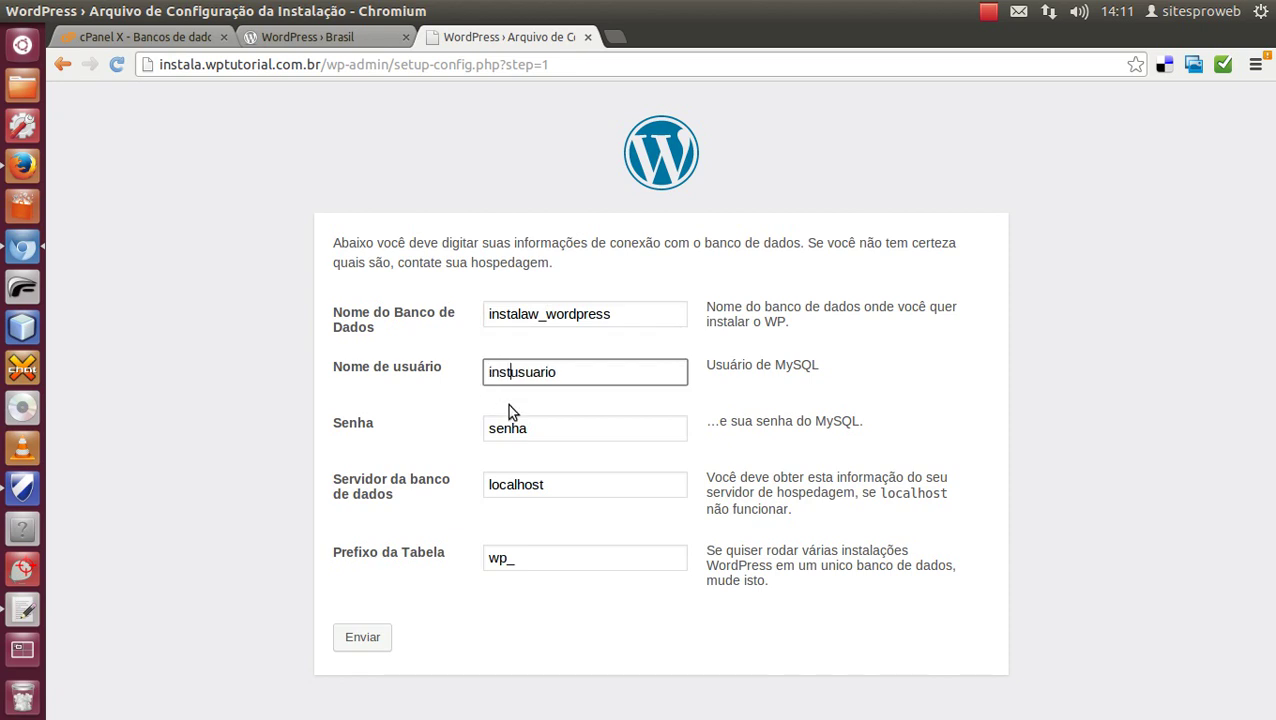
pyautogui.write('_')
pyautogui.moveTo(540, 316); pyautogui.dragTo(491, 316)
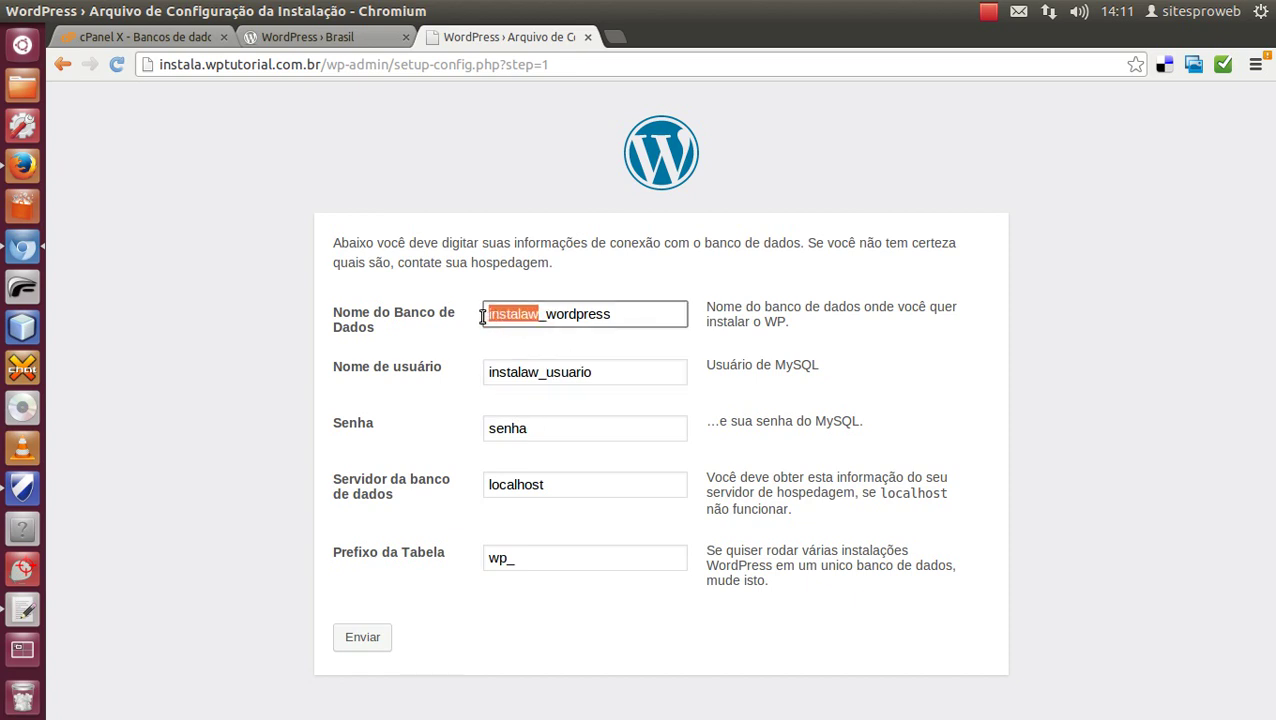
pyautogui.click(539, 316)
pyautogui.moveTo(539, 316); pyautogui.dragTo(490, 316)
pyautogui.click(541, 314)
pyautogui.moveTo(541, 314); pyautogui.dragTo(698, 316)
pyautogui.click(522, 347)
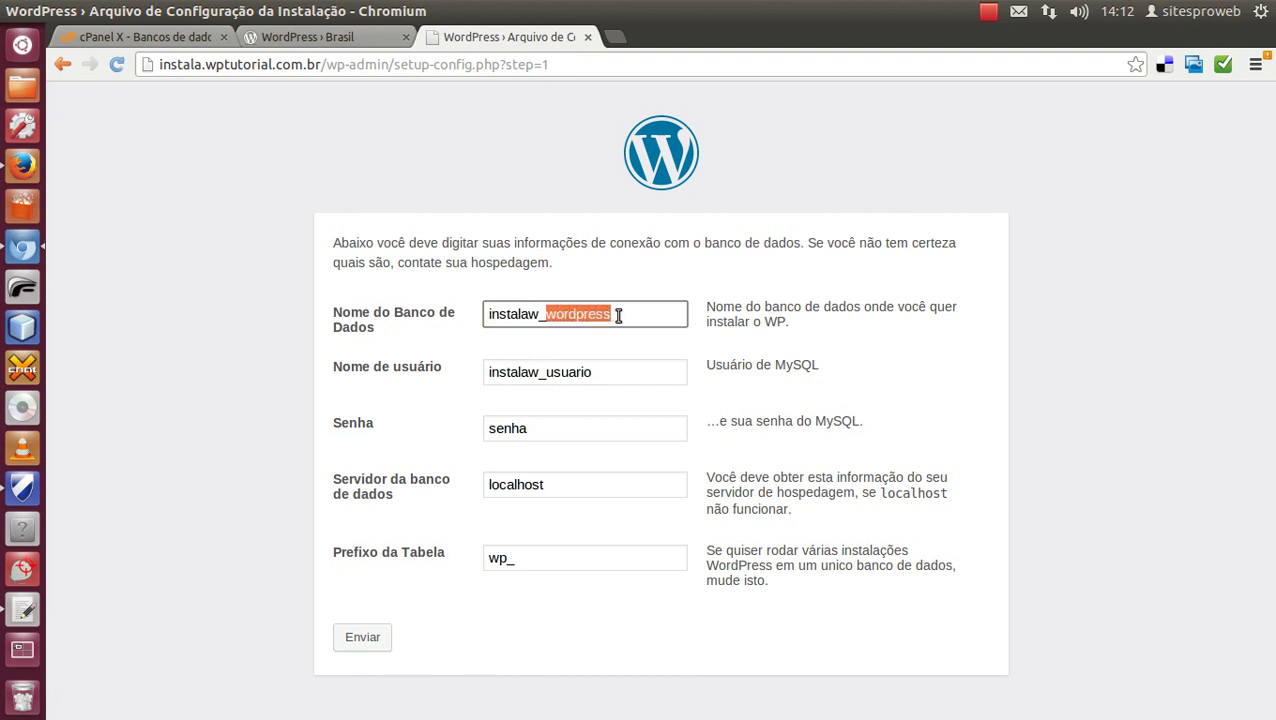
pyautogui.click(688, 369)
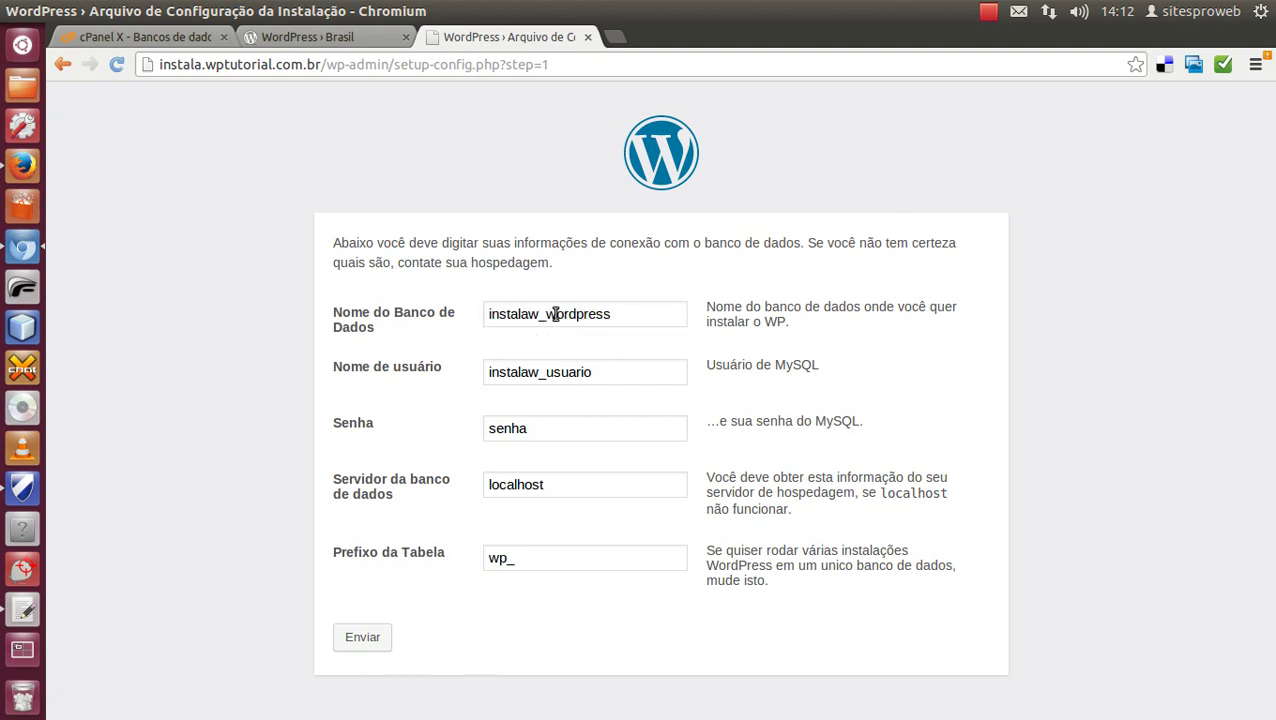
# Step: Paste the database password over 'senha', keep localhost and wp_, and submit
pyautogui.doubleClick(536, 432)
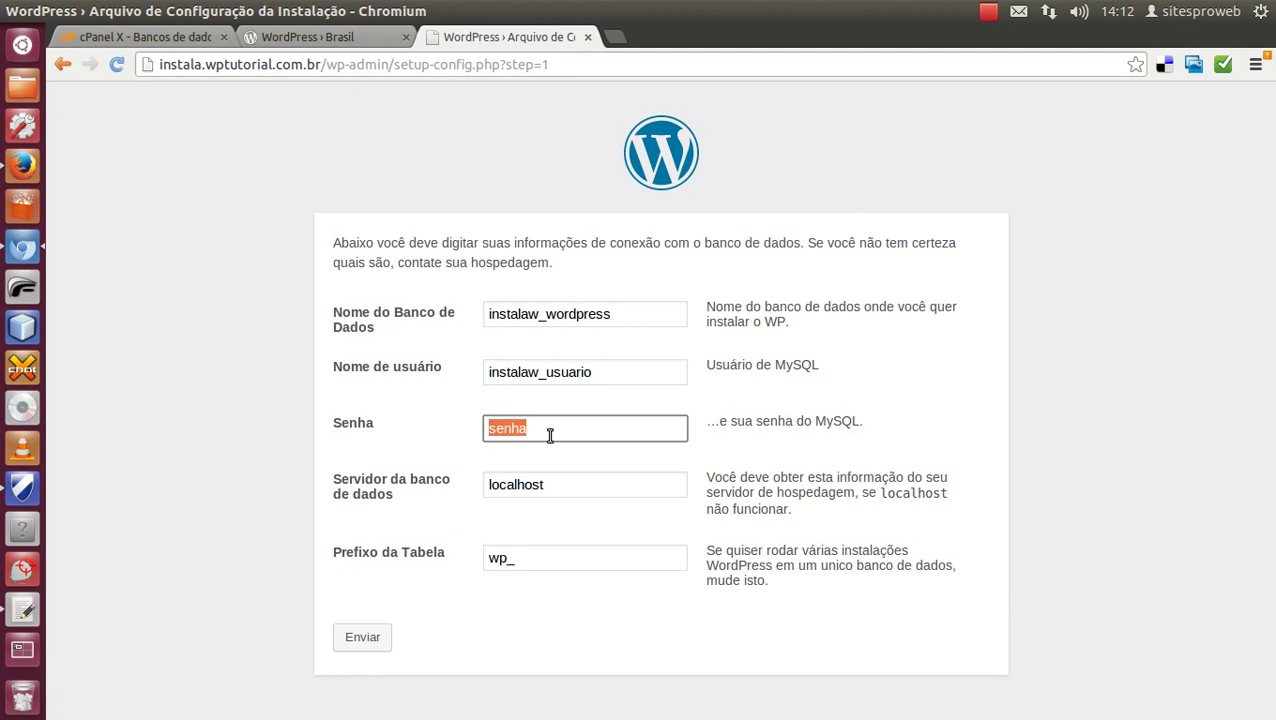
pyautogui.click(632, 487)
pyautogui.doubleClick(632, 487)
pyautogui.click(433, 485)
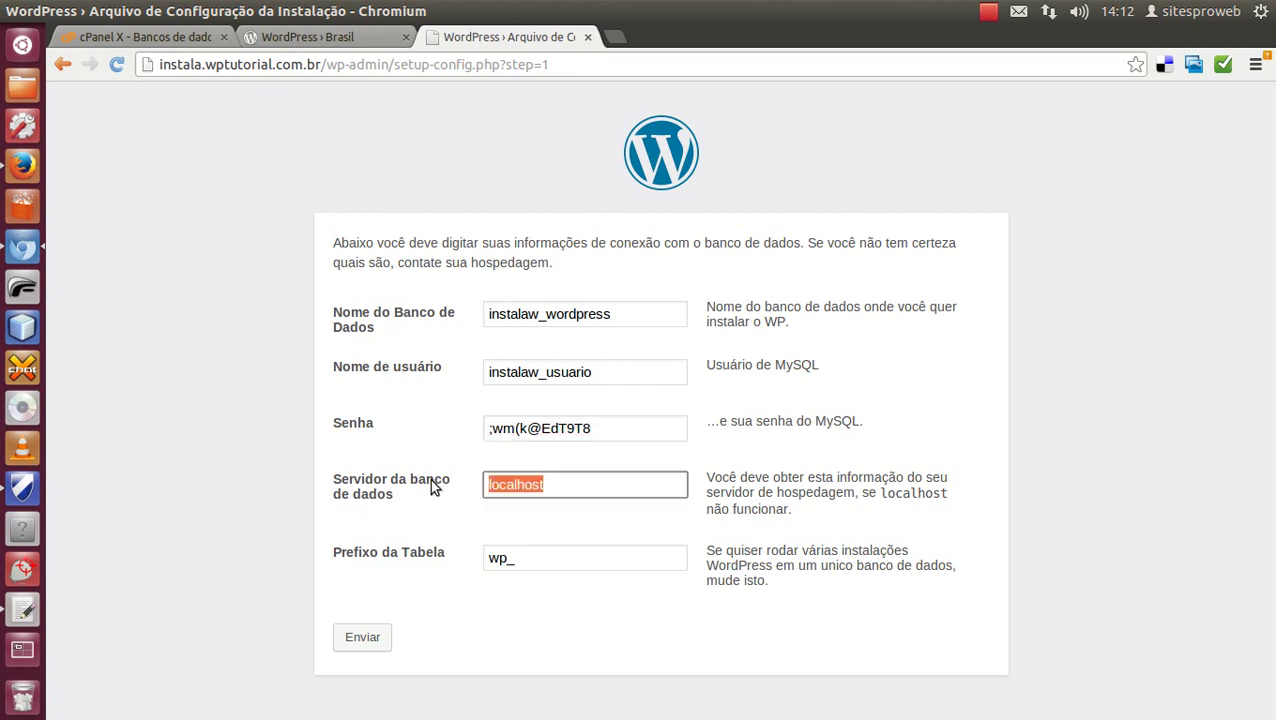
pyautogui.click(428, 491)
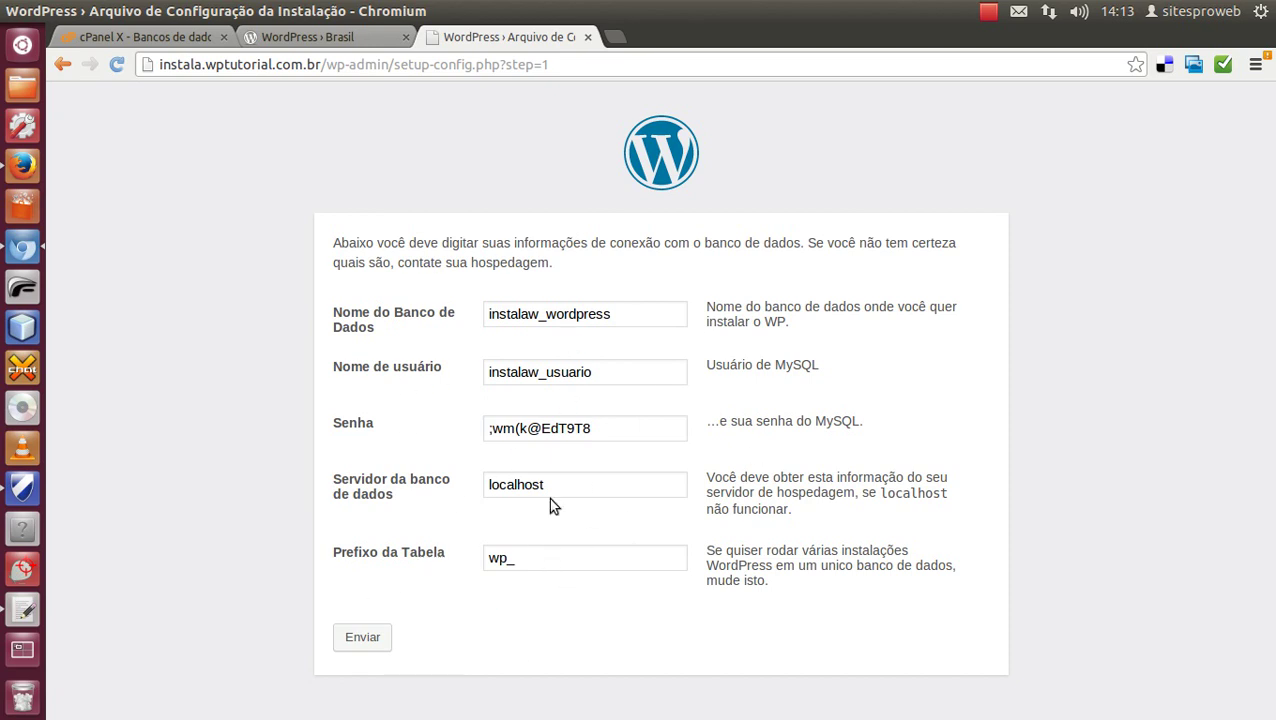
pyautogui.click(508, 560)
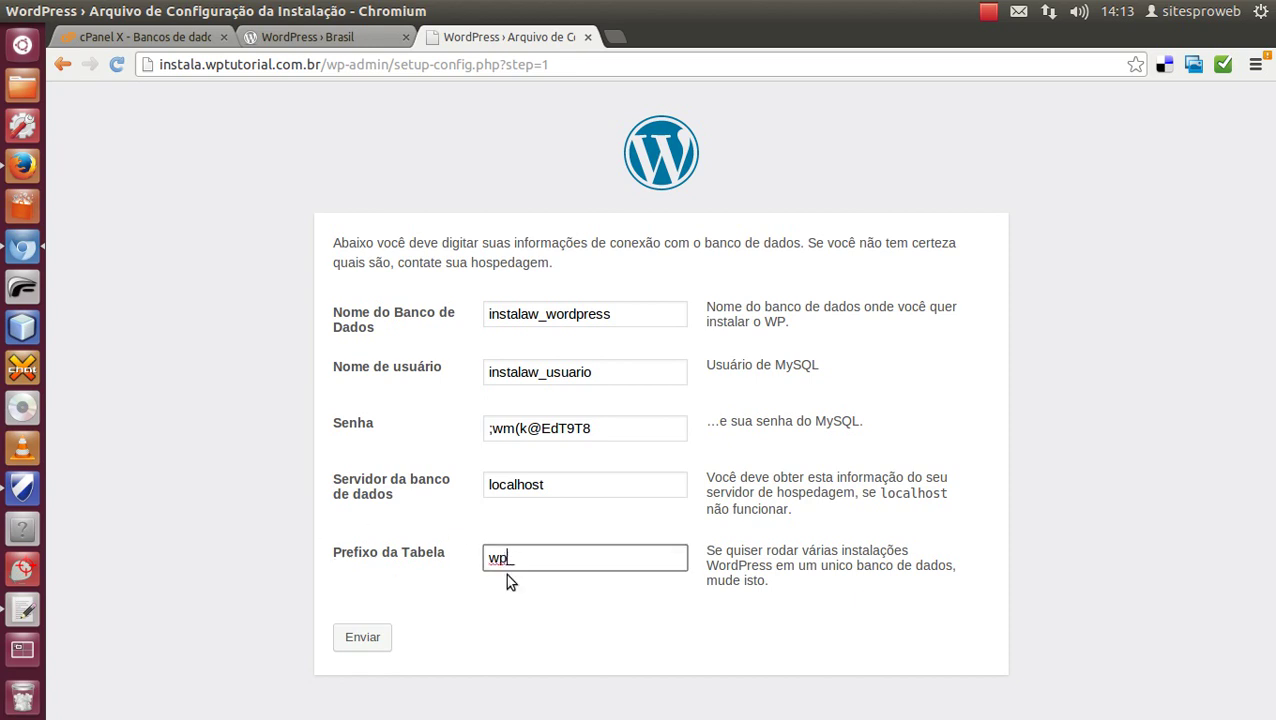
pyautogui.click(378, 644)
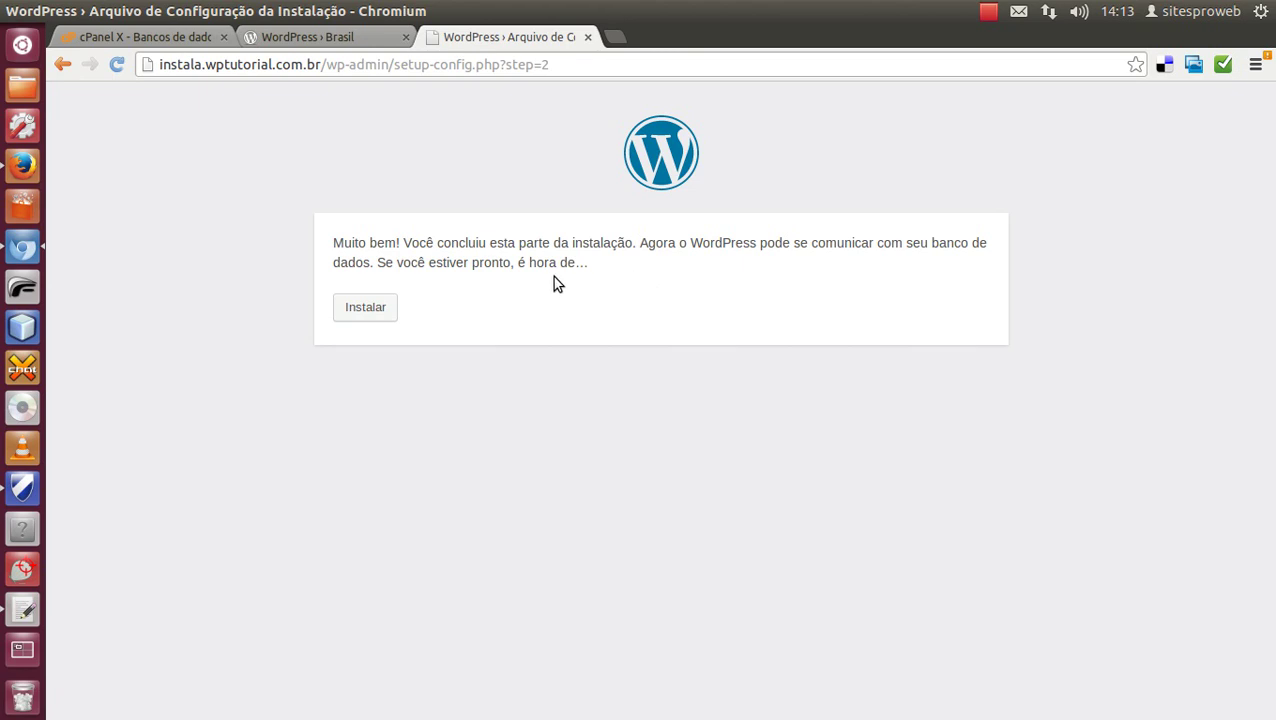
# Step: Begin the installation with site title 'Instalação' and admin username 'usuario'
pyautogui.click(380, 310)
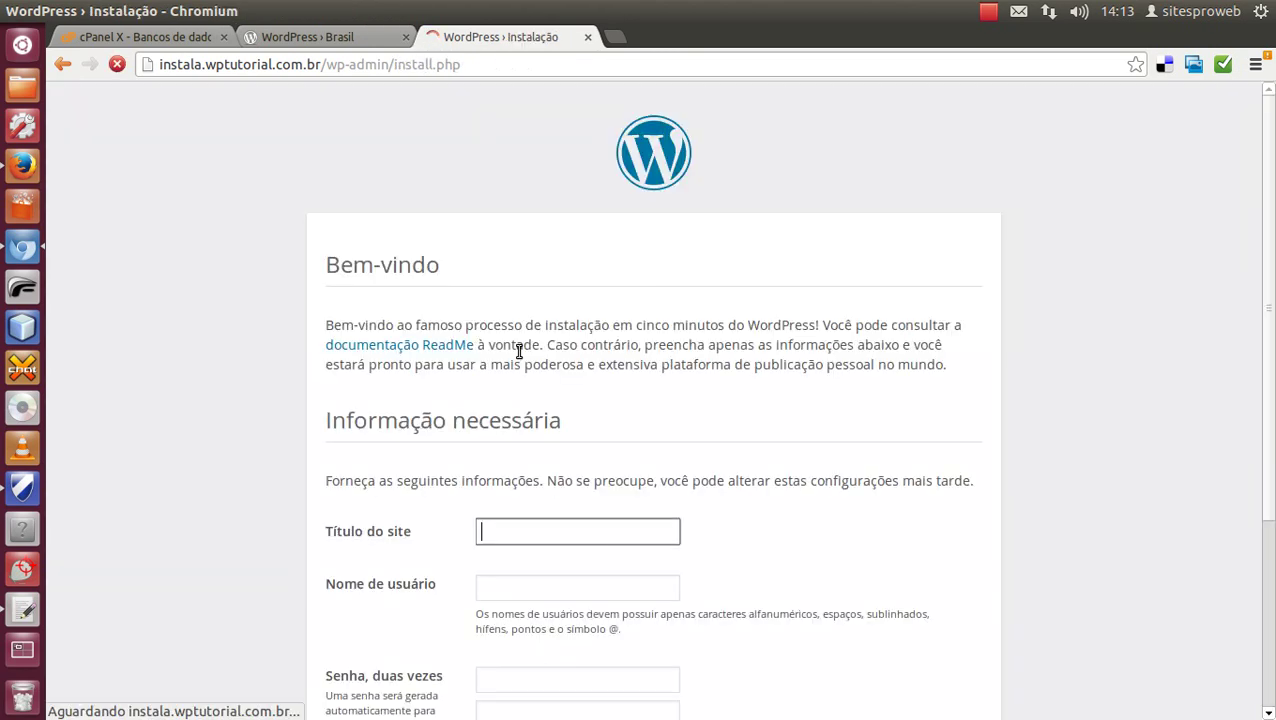
pyautogui.scroll(-4, 736, 403)
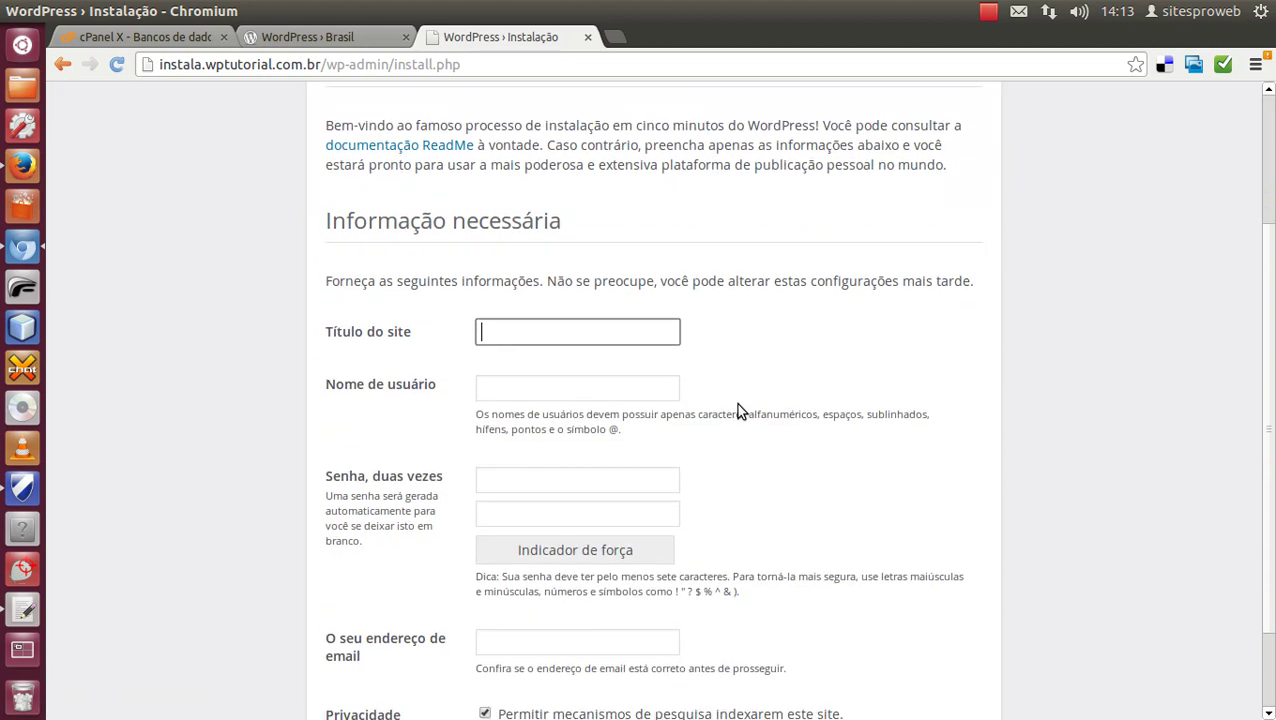
pyautogui.write('Instalação')
pyautogui.click(609, 379)
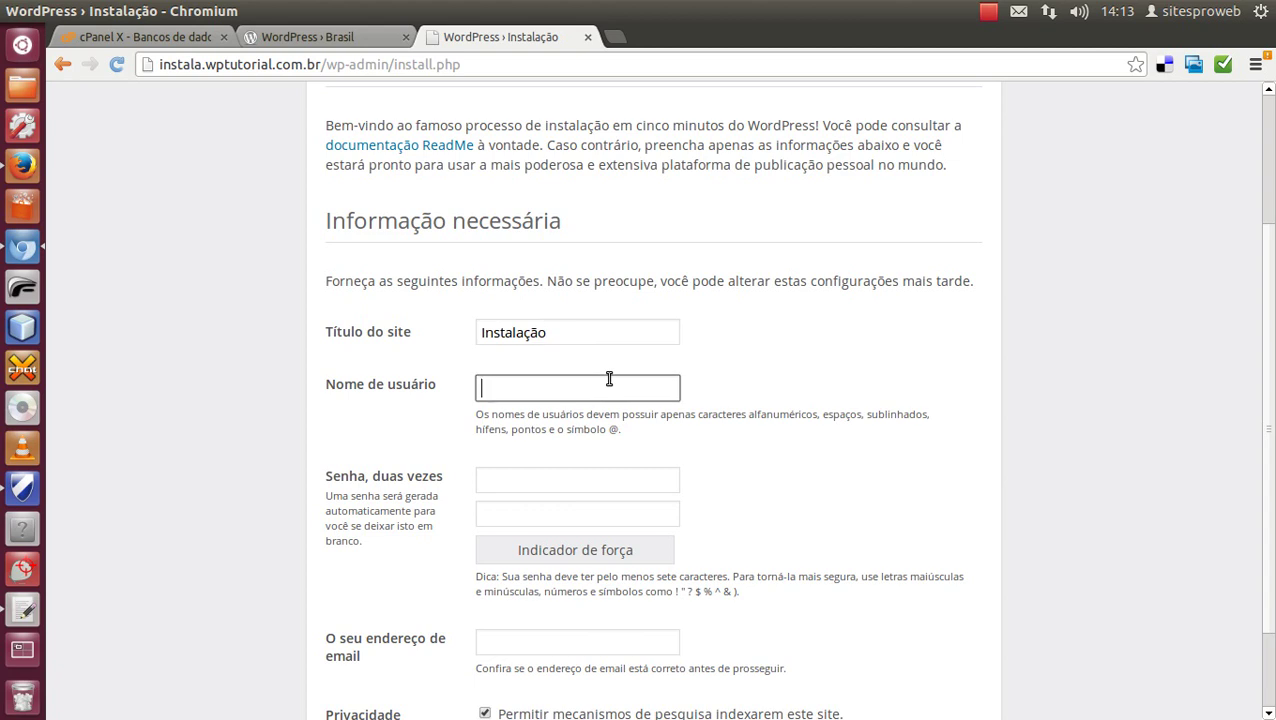
pyautogui.write('usuario')
# Step: Enter and confirm the admin password, fill in the admin e-mail, and install WordPress
pyautogui.press('Tab')
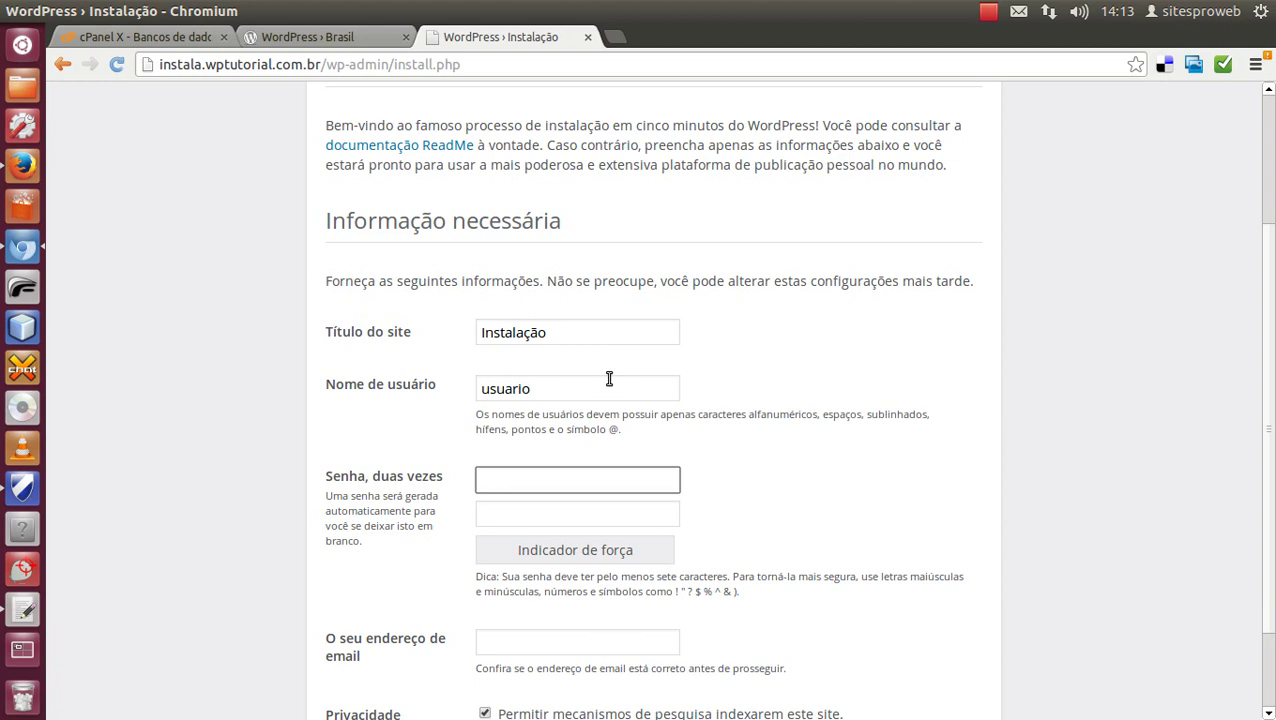
pyautogui.write('*********')
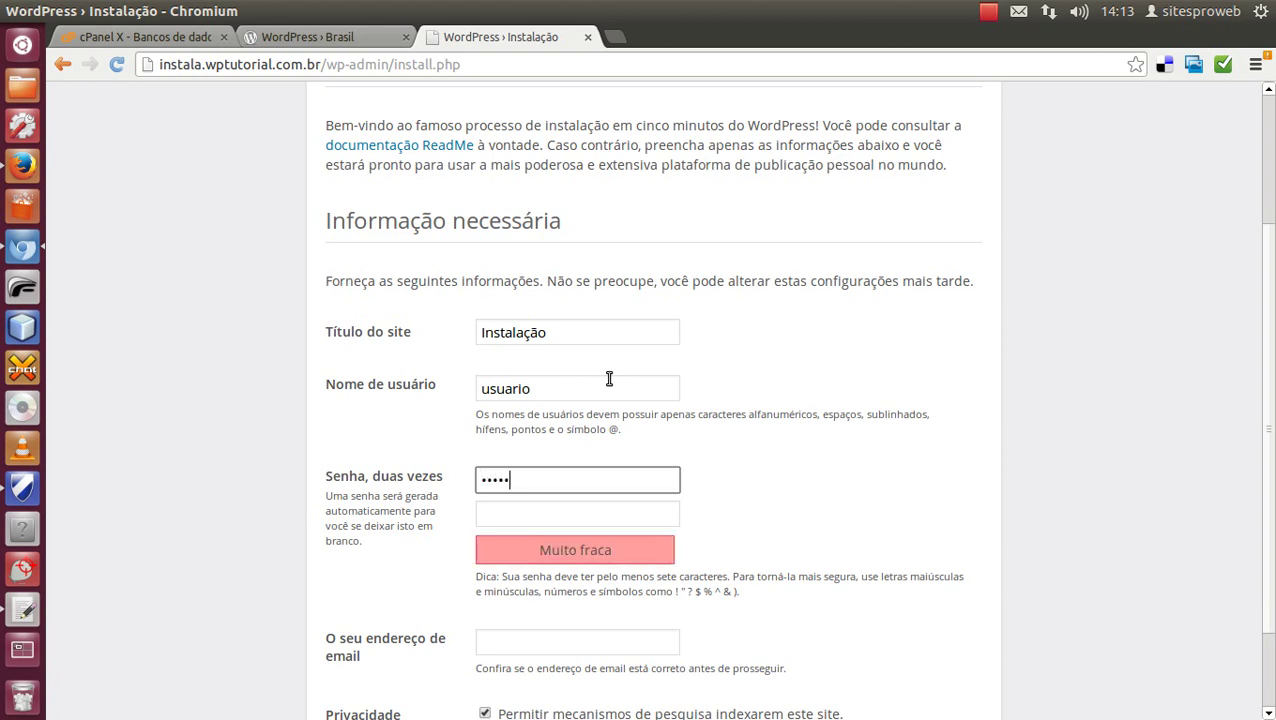
pyautogui.press('Tab')
pyautogui.write('*********')
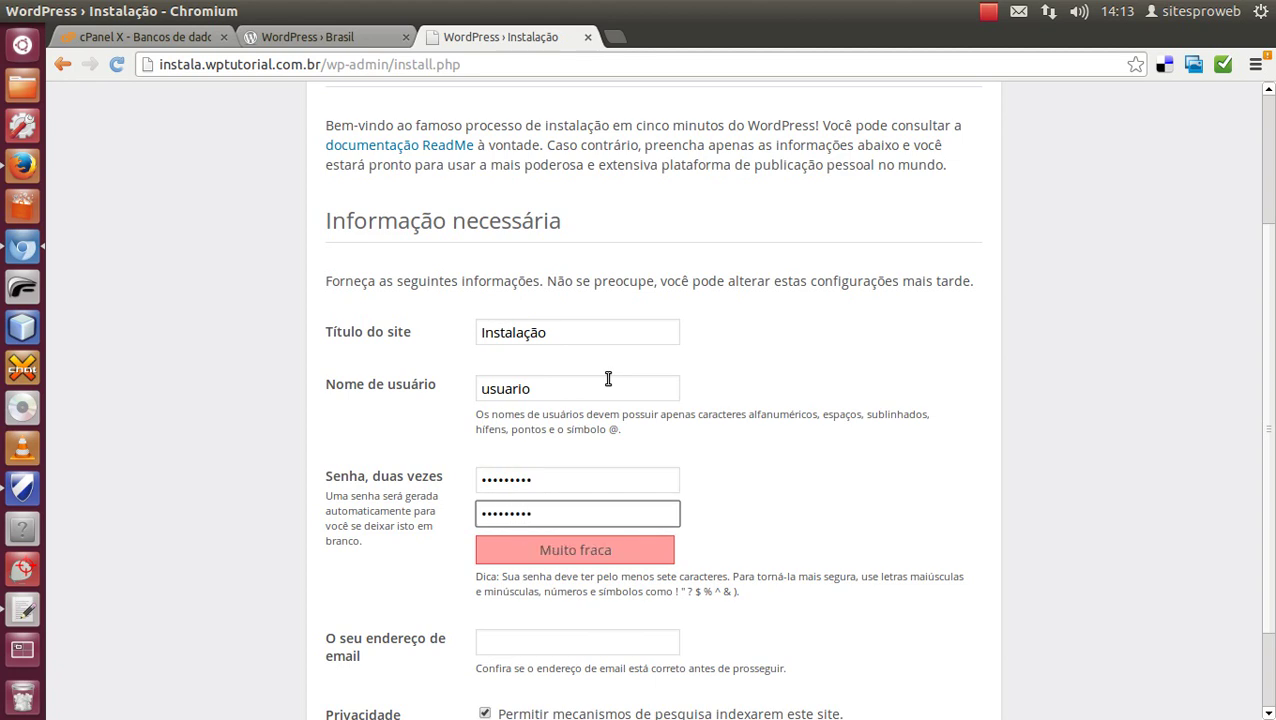
pyautogui.scroll(-3, 771, 550)
pyautogui.click(560, 529)
pyautogui.click(546, 560)
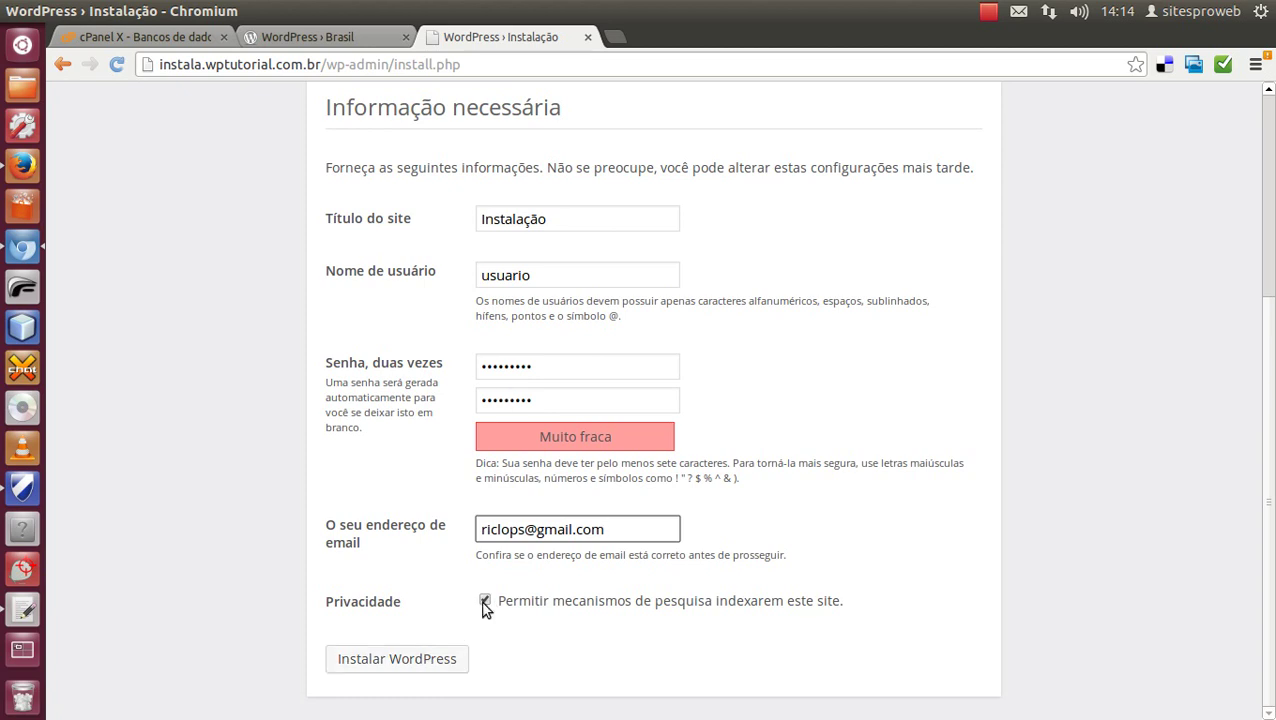
pyautogui.click(433, 655)
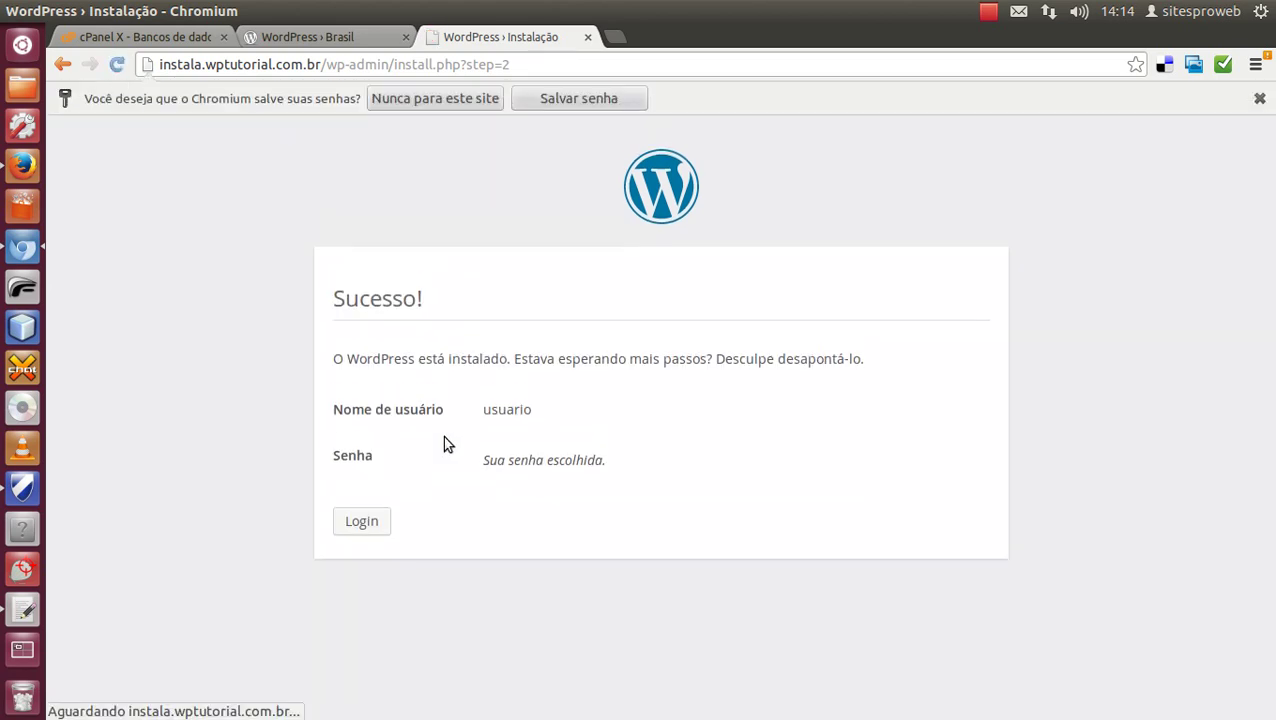
# Step: Decline saving the password and load the site's home page at instala.wptutorial.com.br
pyautogui.click(426, 105)
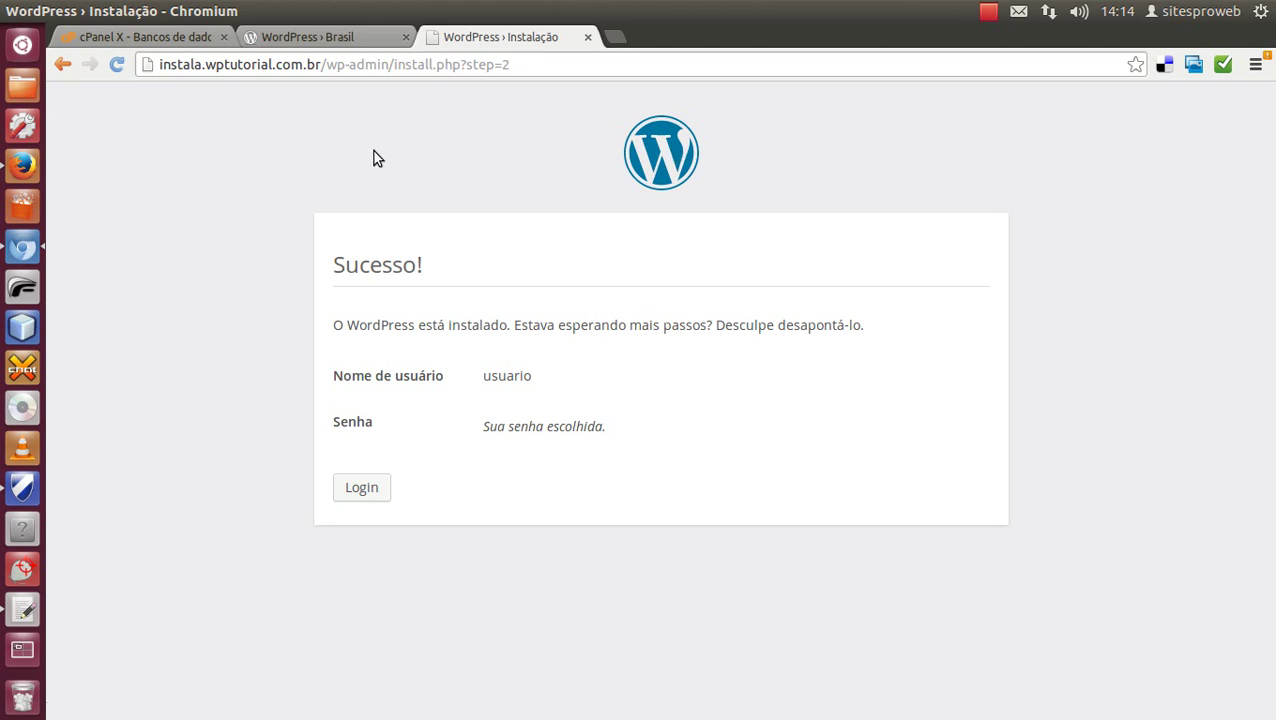
pyautogui.moveTo(325, 65); pyautogui.dragTo(632, 65)
pyautogui.press('BackSpace')
pyautogui.press('Return')
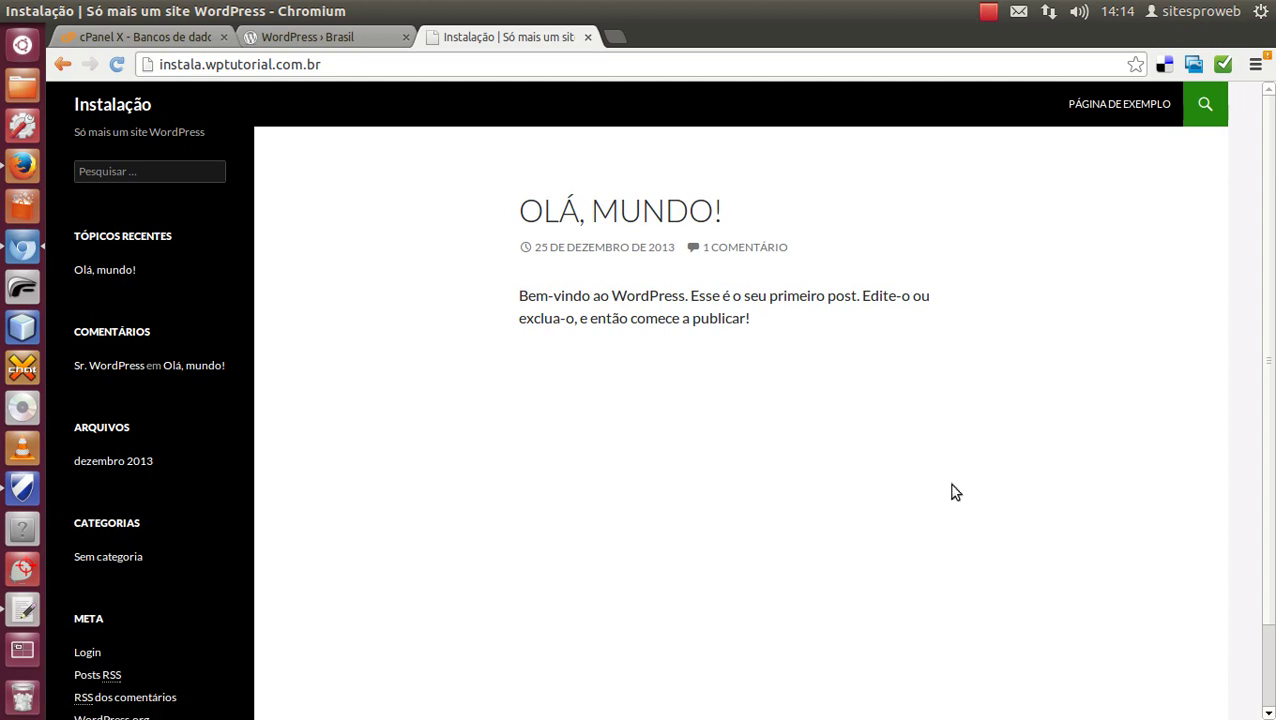
pyautogui.scroll(-2, 501, 602)
pyautogui.scroll(2, 501, 602)
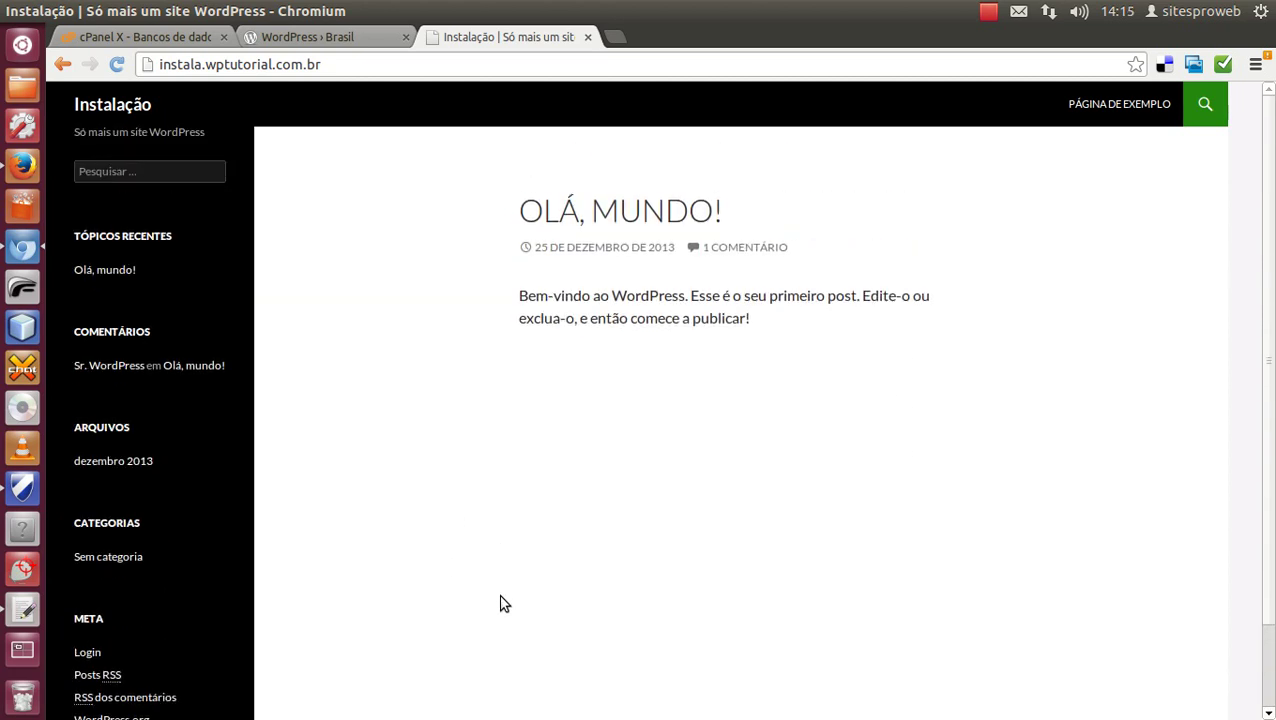